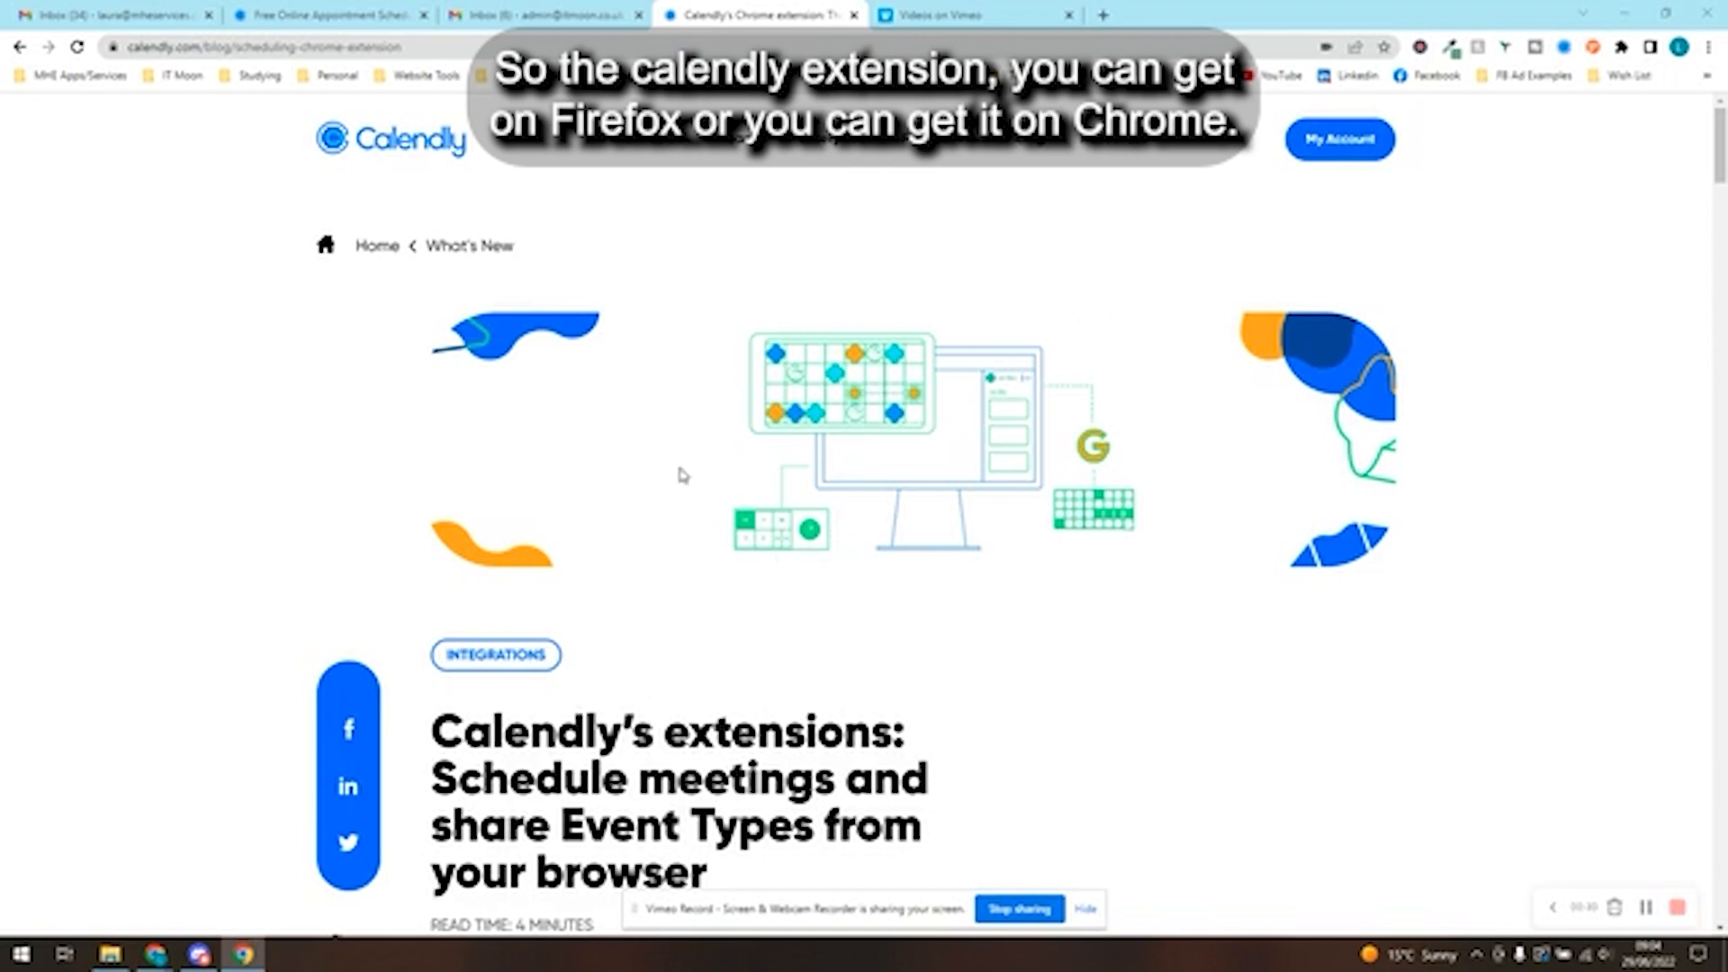
- Skim the Calendly blog article about scheduling meetings and sharing event types with its browser extensions
{"action": "scroll", "coordinate": [608, 482], "scroll_direction": "down", "scroll_amount": 8}
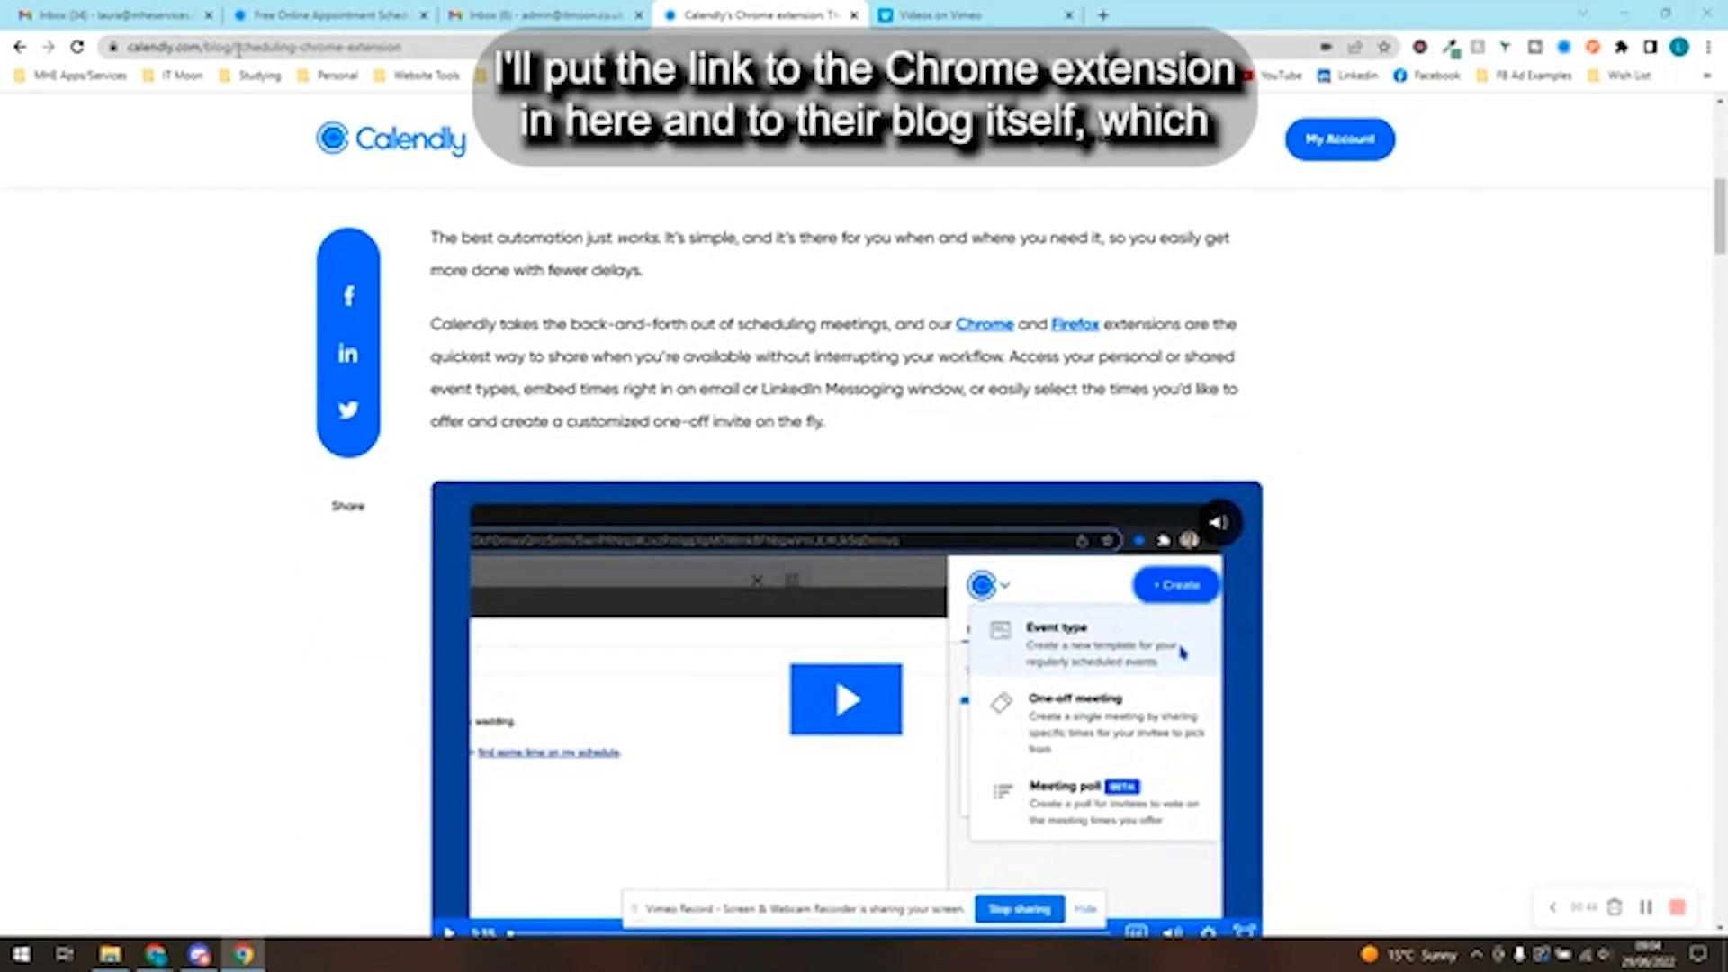
{"action": "scroll", "coordinate": [806, 440], "scroll_direction": "up", "scroll_amount": 3}
{"action": "scroll", "coordinate": [787, 456], "scroll_direction": "down", "scroll_amount": 8}
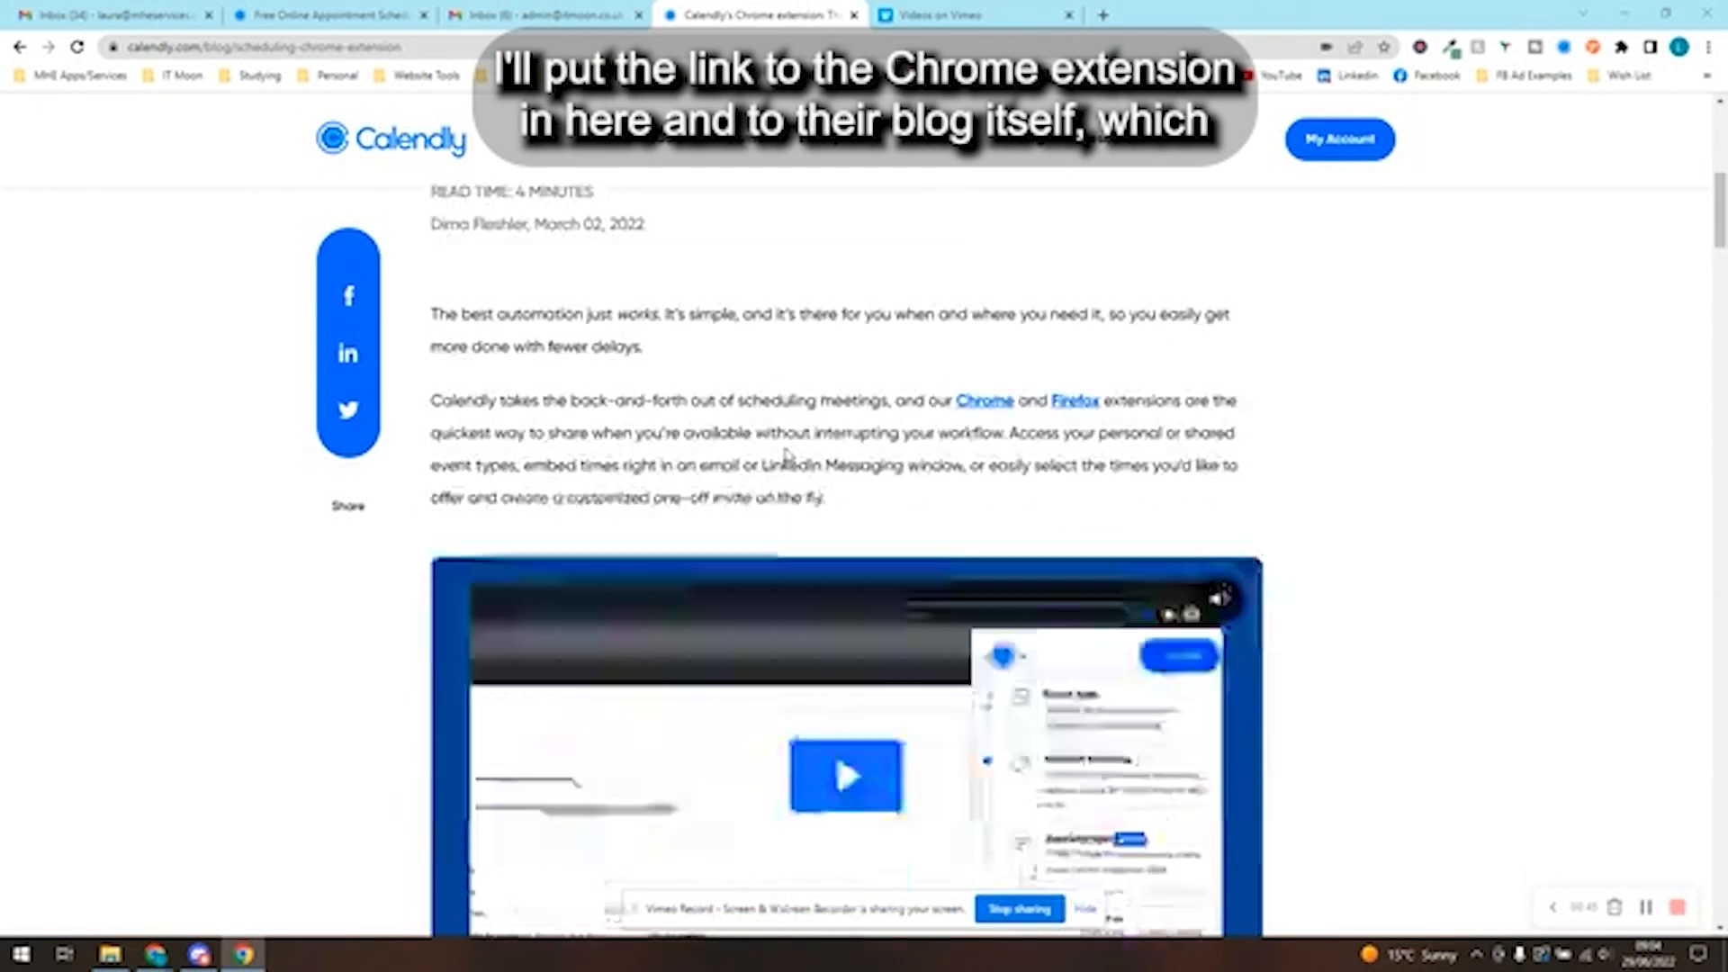
{"action": "scroll", "coordinate": [424, 436], "scroll_direction": "down", "scroll_amount": 5}
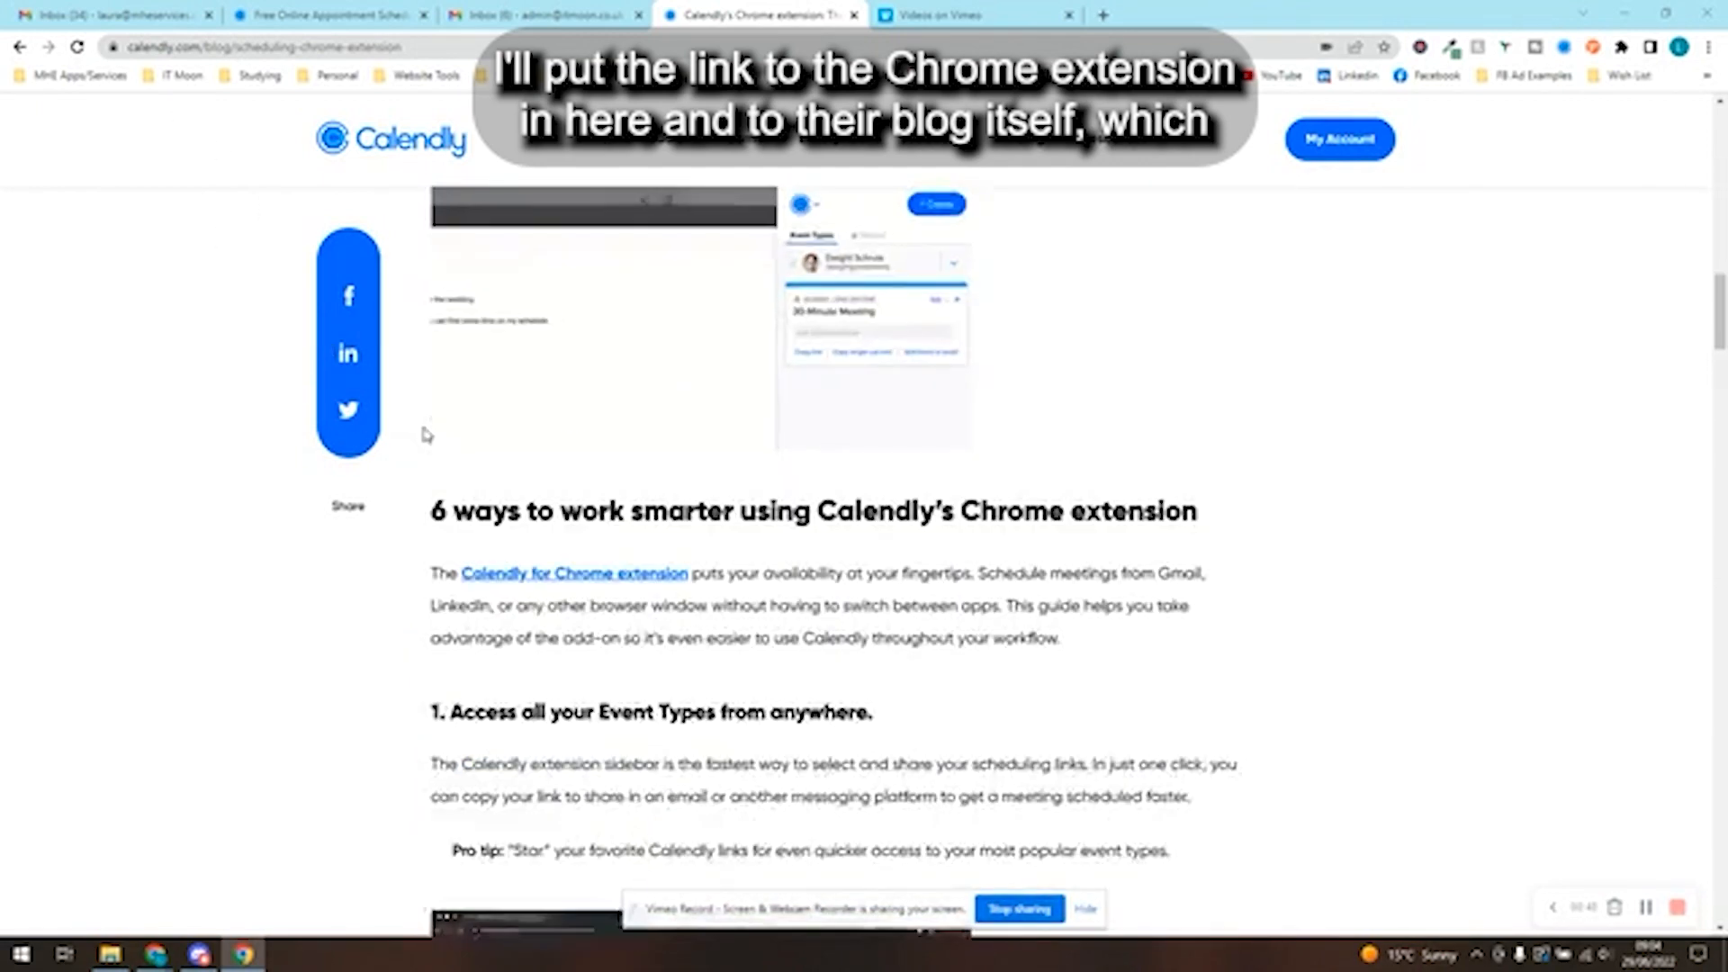
{"action": "scroll", "coordinate": [433, 429], "scroll_direction": "up", "scroll_amount": 15}
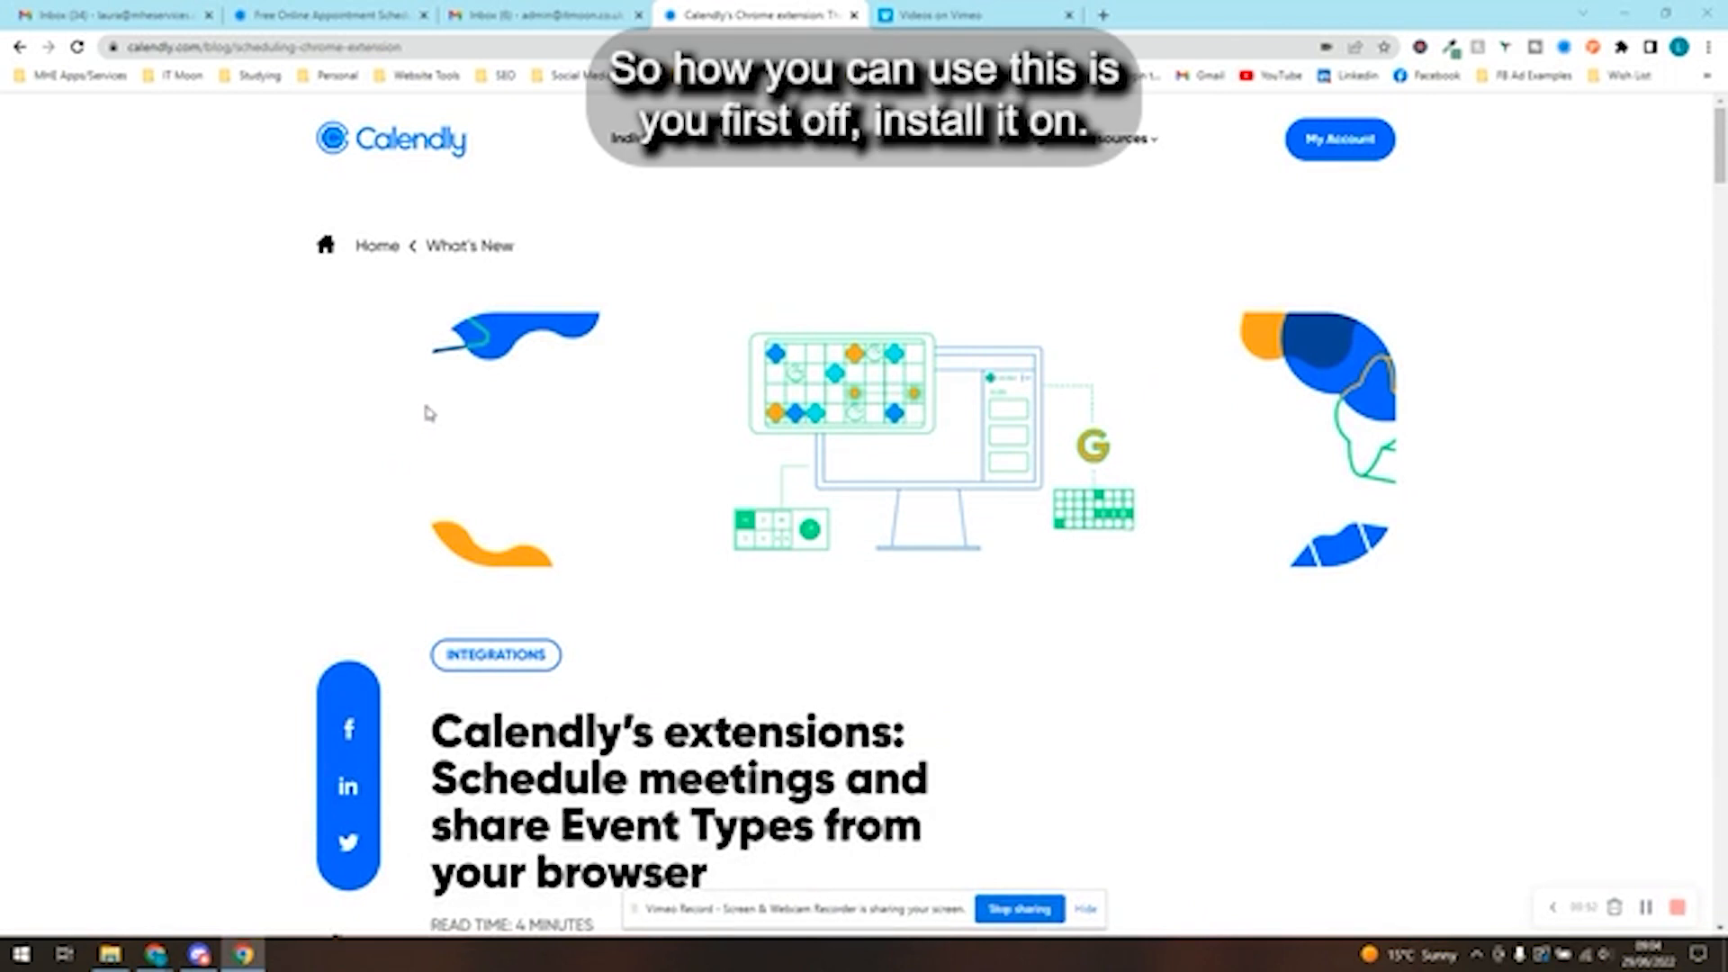
{"action": "mouse_move", "coordinate": [781, 148]}
{"action": "scroll", "coordinate": [768, 182], "scroll_direction": "down", "scroll_amount": 5}
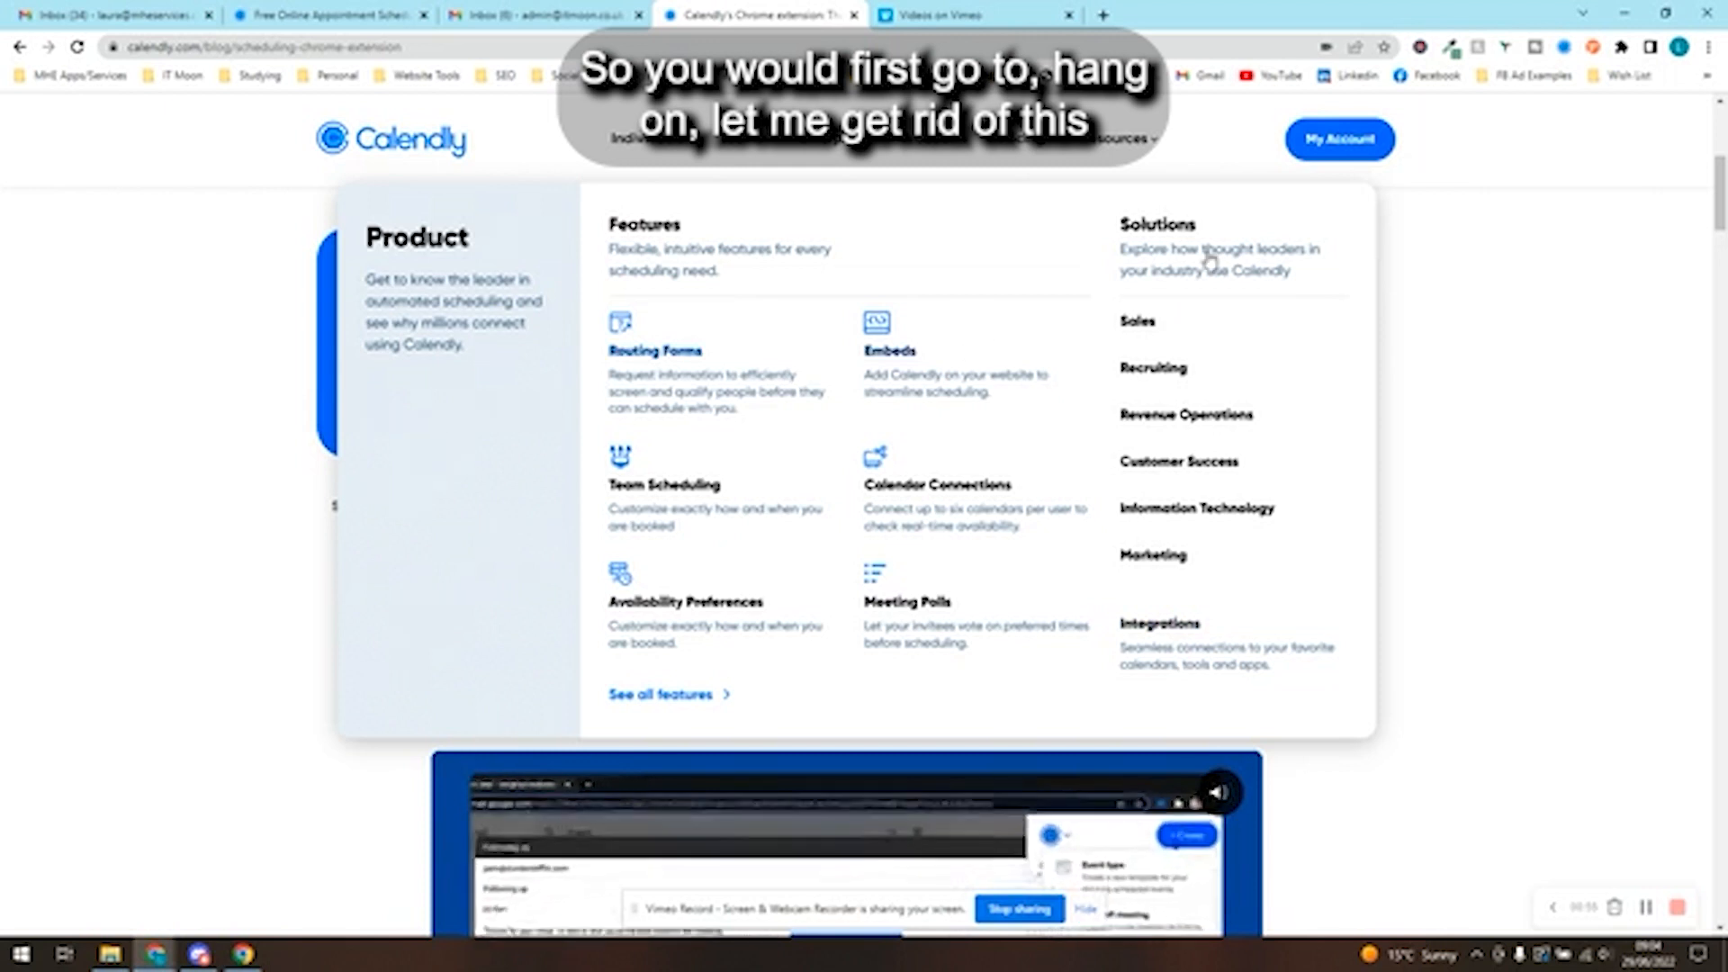
{"action": "scroll", "coordinate": [231, 362], "scroll_direction": "down", "scroll_amount": 5}
{"action": "left_click", "coordinate": [666, 662]}
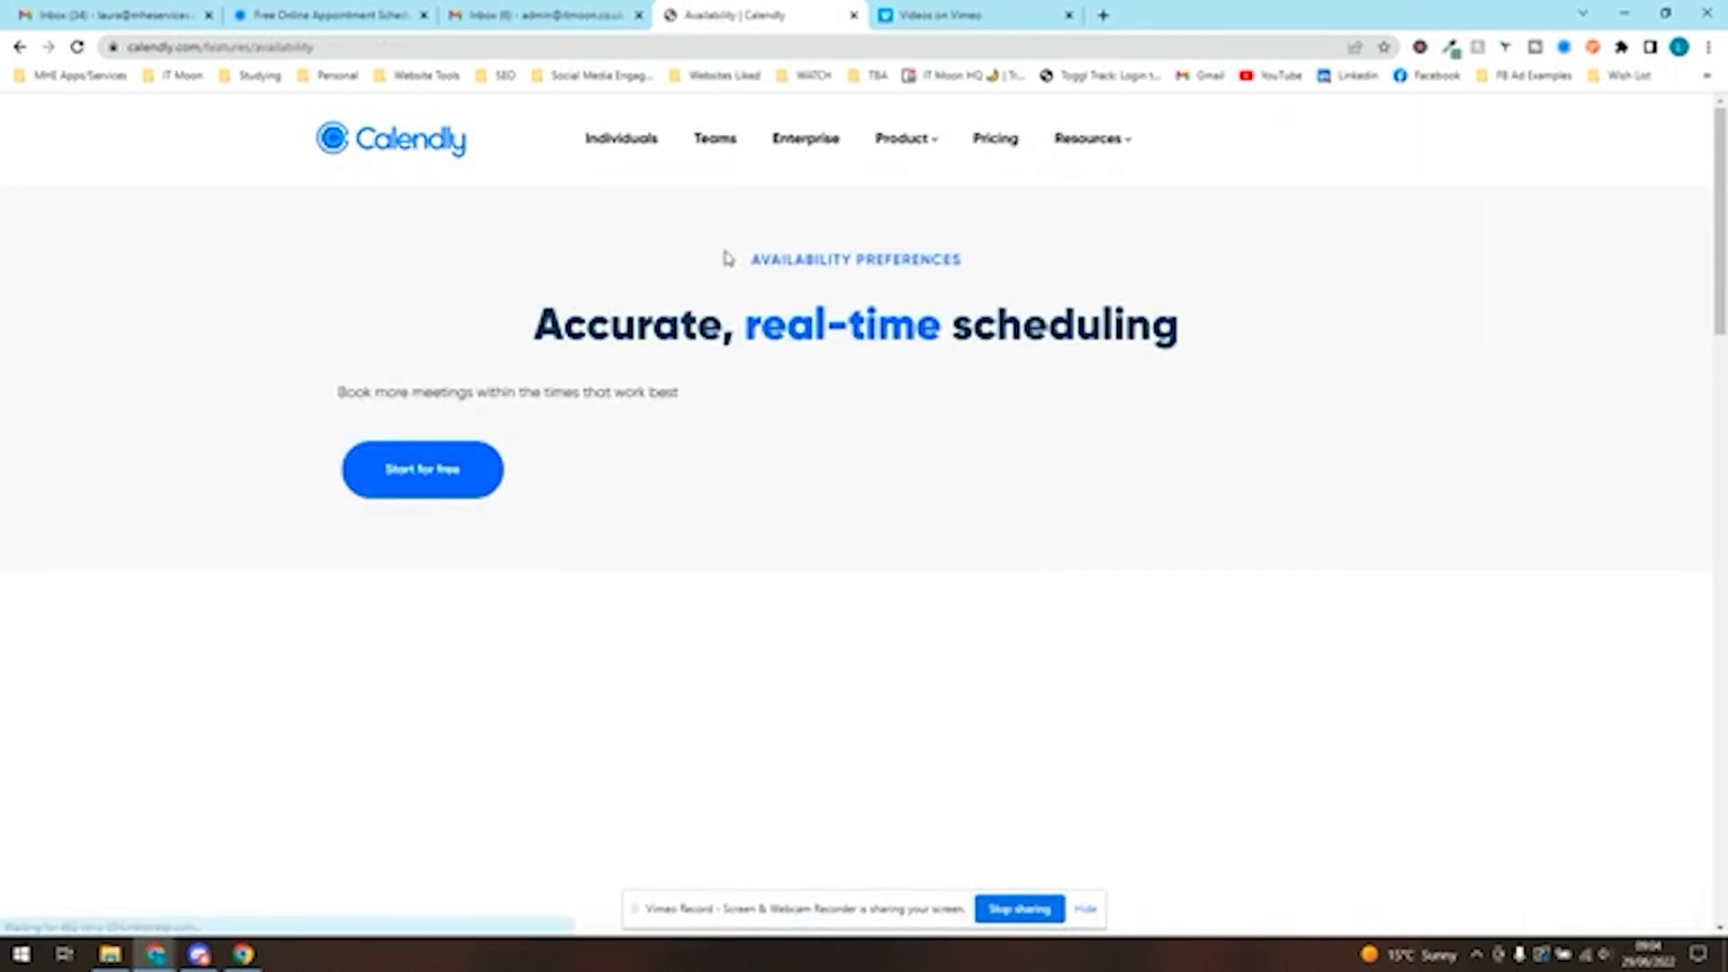
{"action": "left_click", "coordinate": [16, 47]}
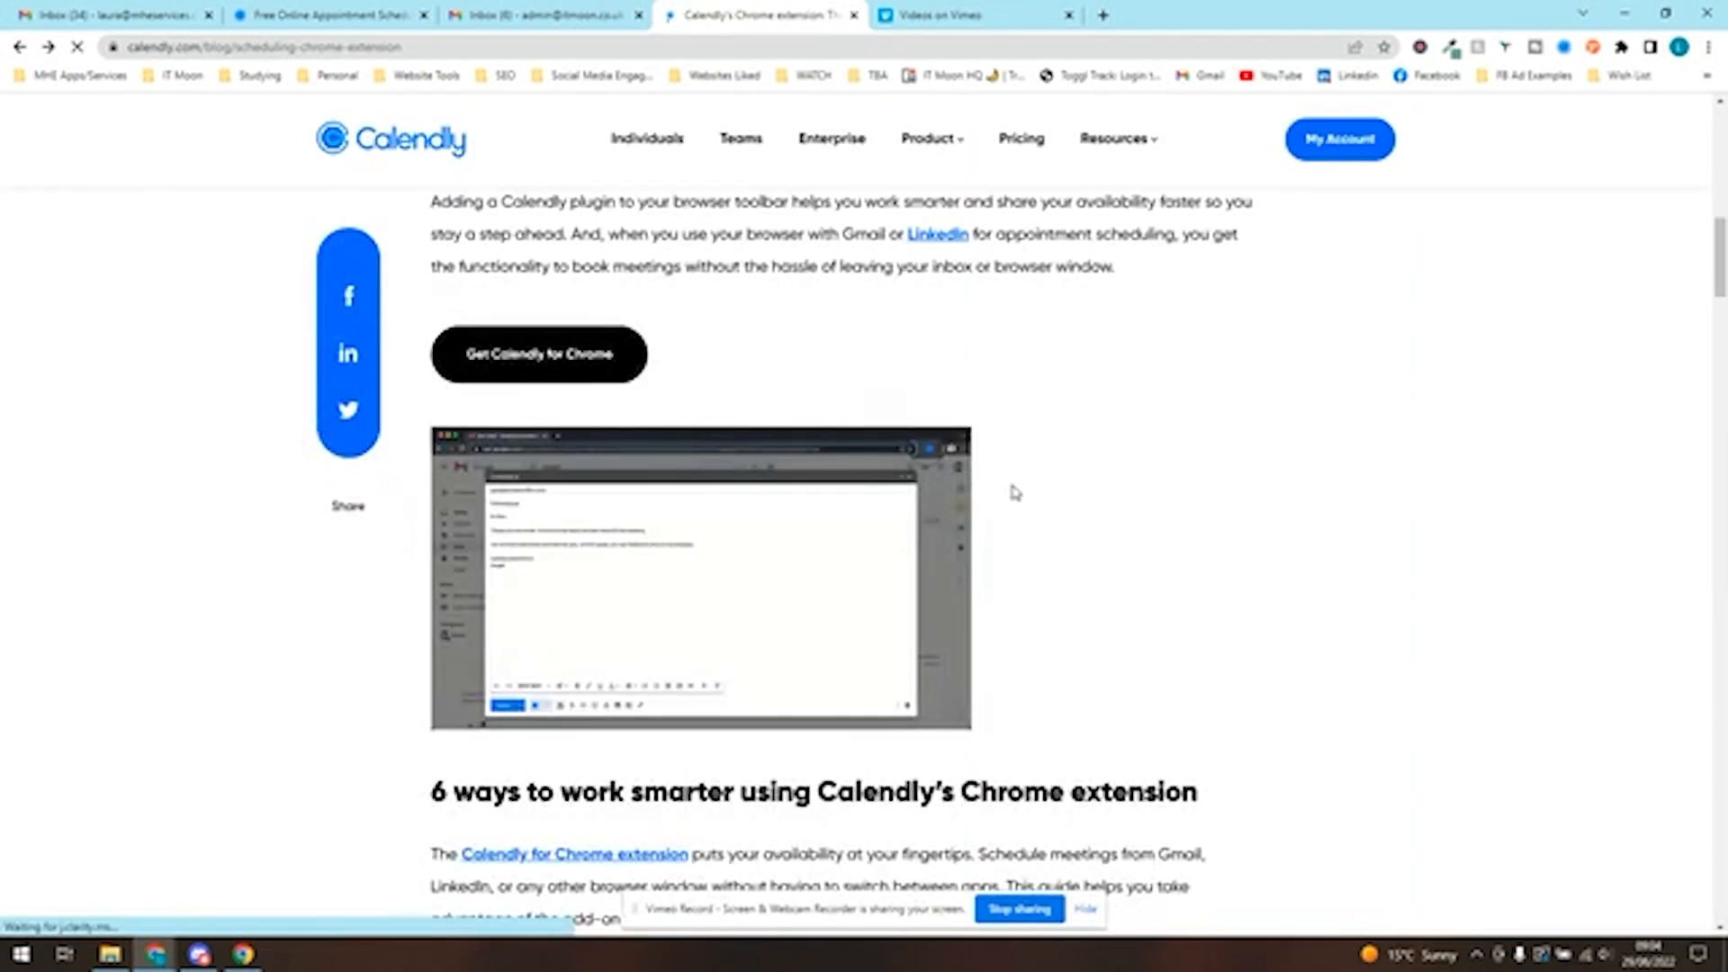
- Open the article's Chrome extension link in a new browser tab and switch to the Chrome Web Store page
{"action": "scroll", "coordinate": [1015, 490], "scroll_direction": "up", "scroll_amount": 8}
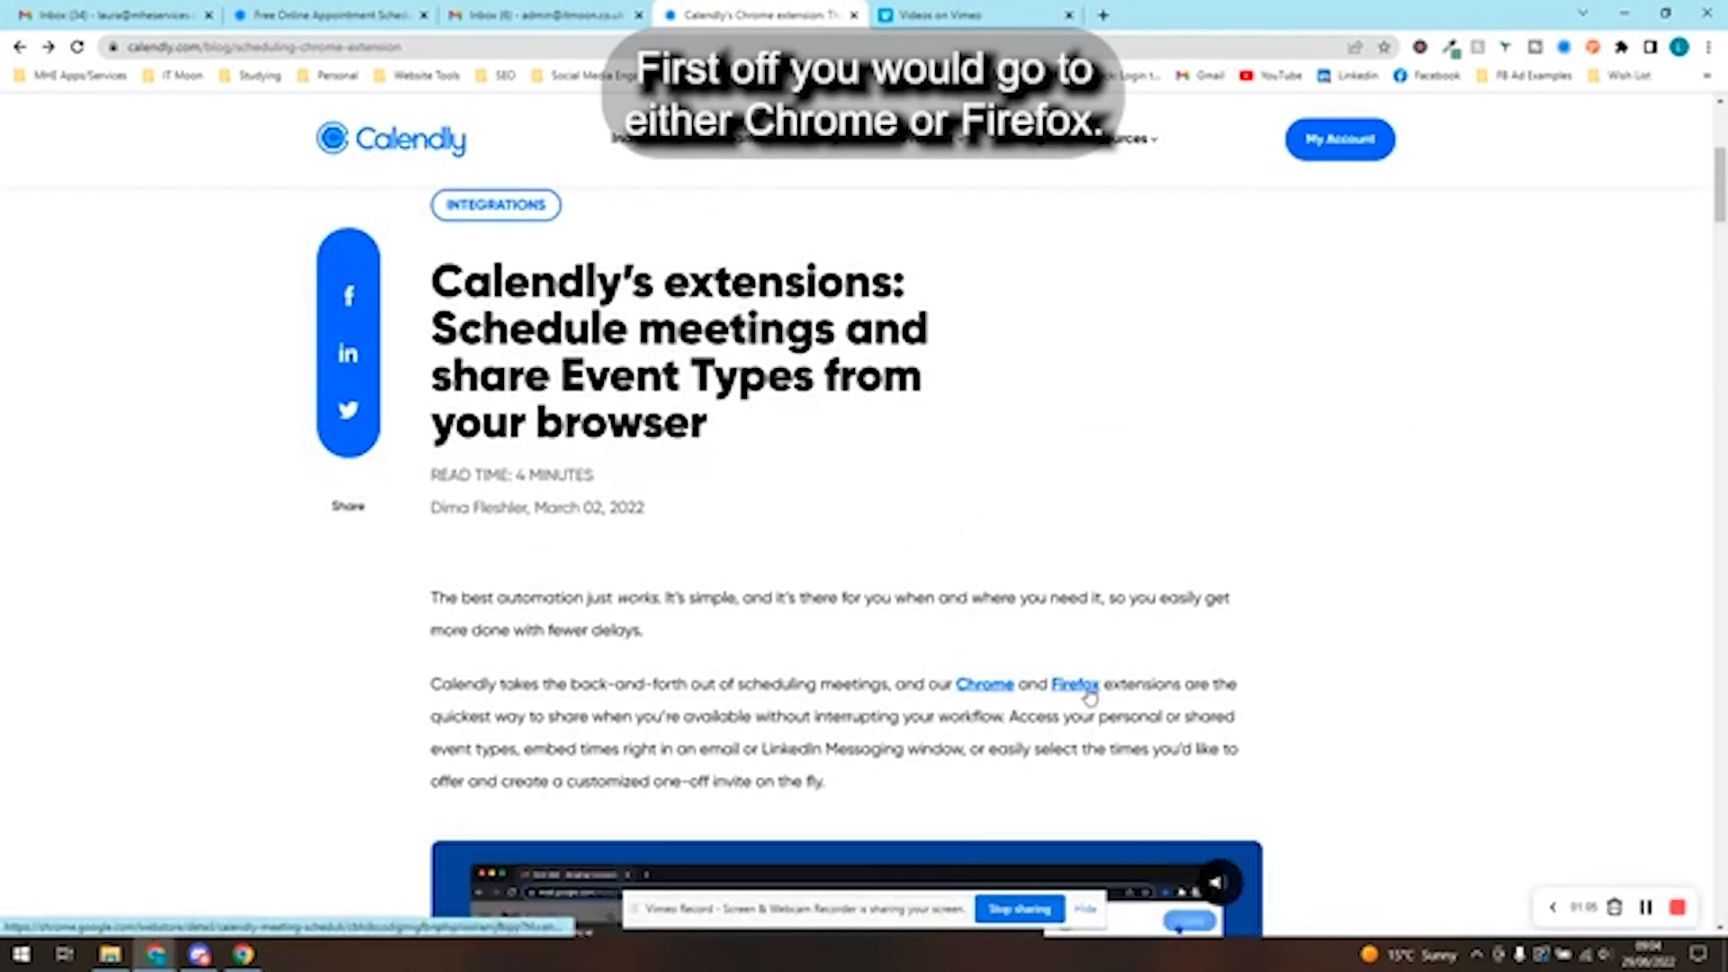
{"action": "right_click", "coordinate": [1005, 688]}
{"action": "left_click", "coordinate": [1071, 695]}
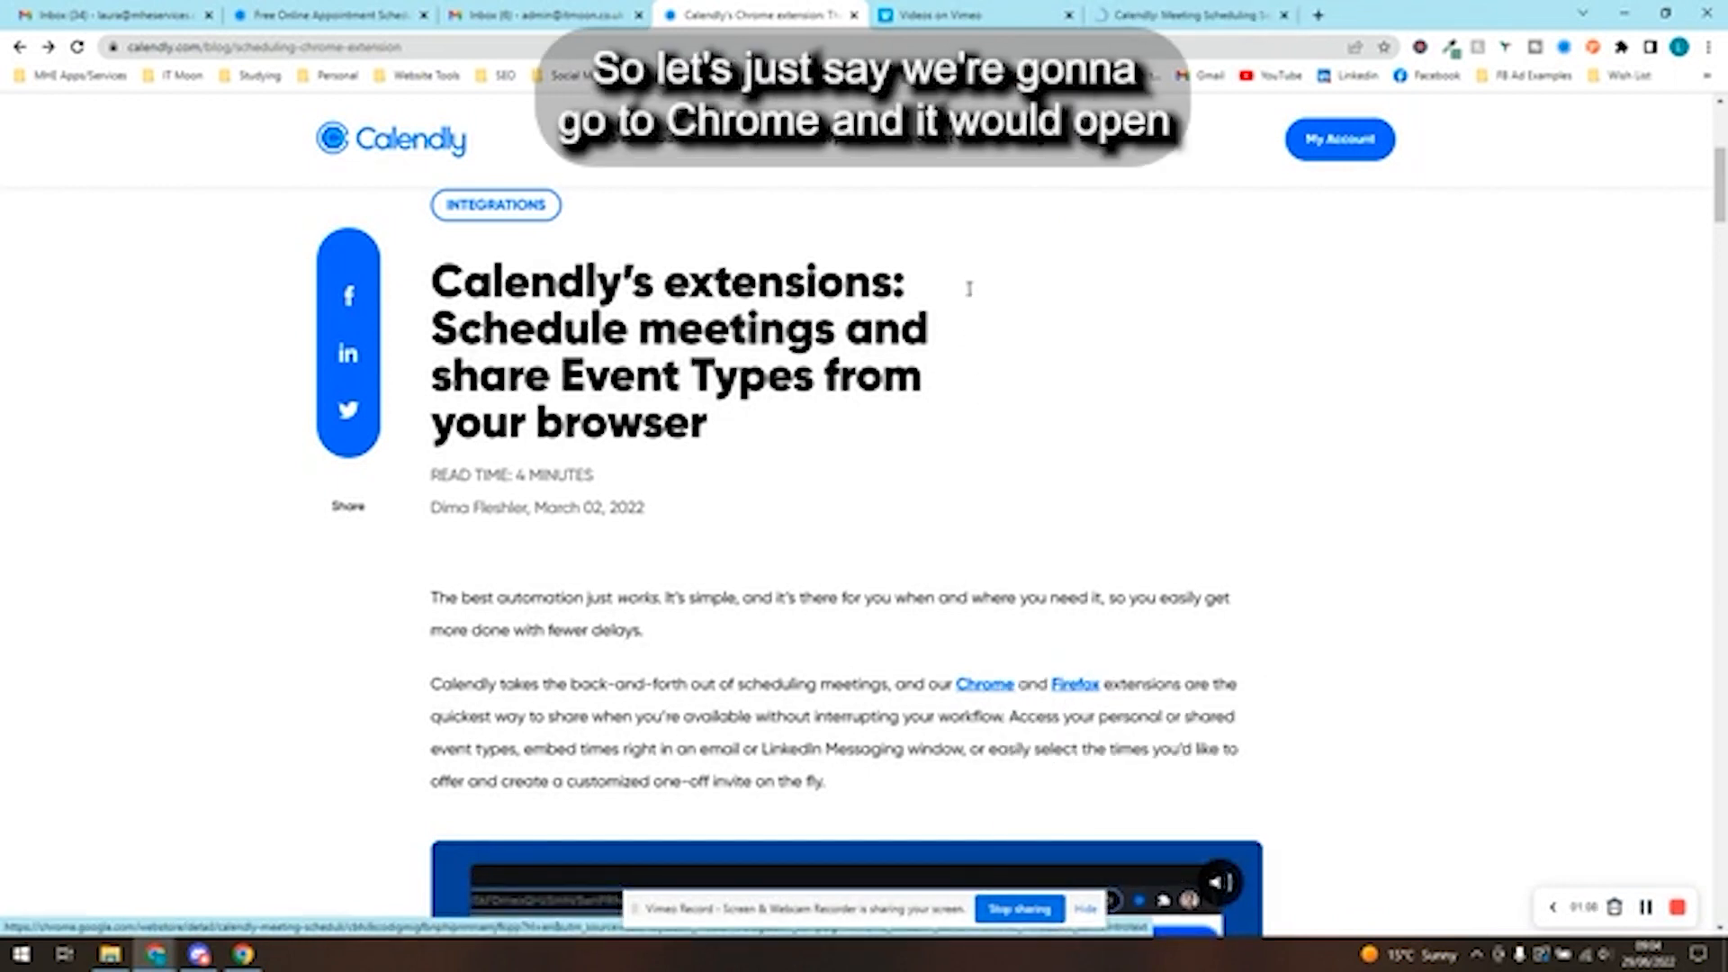
{"action": "left_click", "coordinate": [1149, 11]}
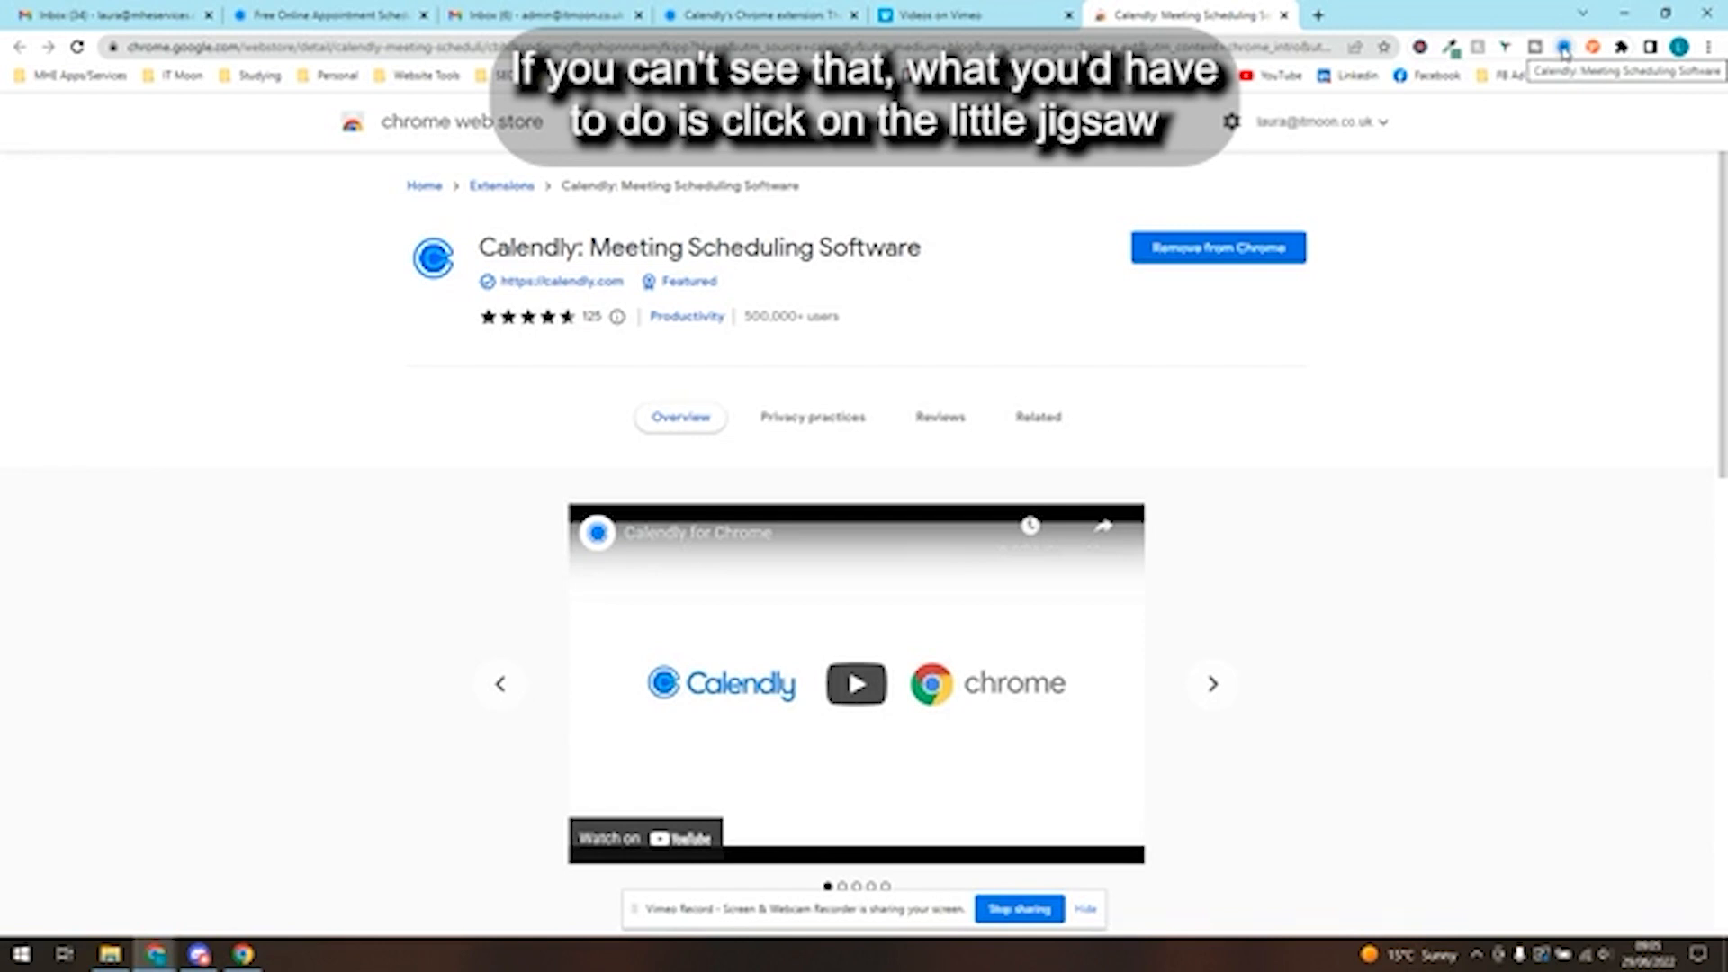
- Check that the Calendly extension is pinned in the browser, and open its sidebar to review the event types
{"action": "left_click", "coordinate": [1621, 48]}
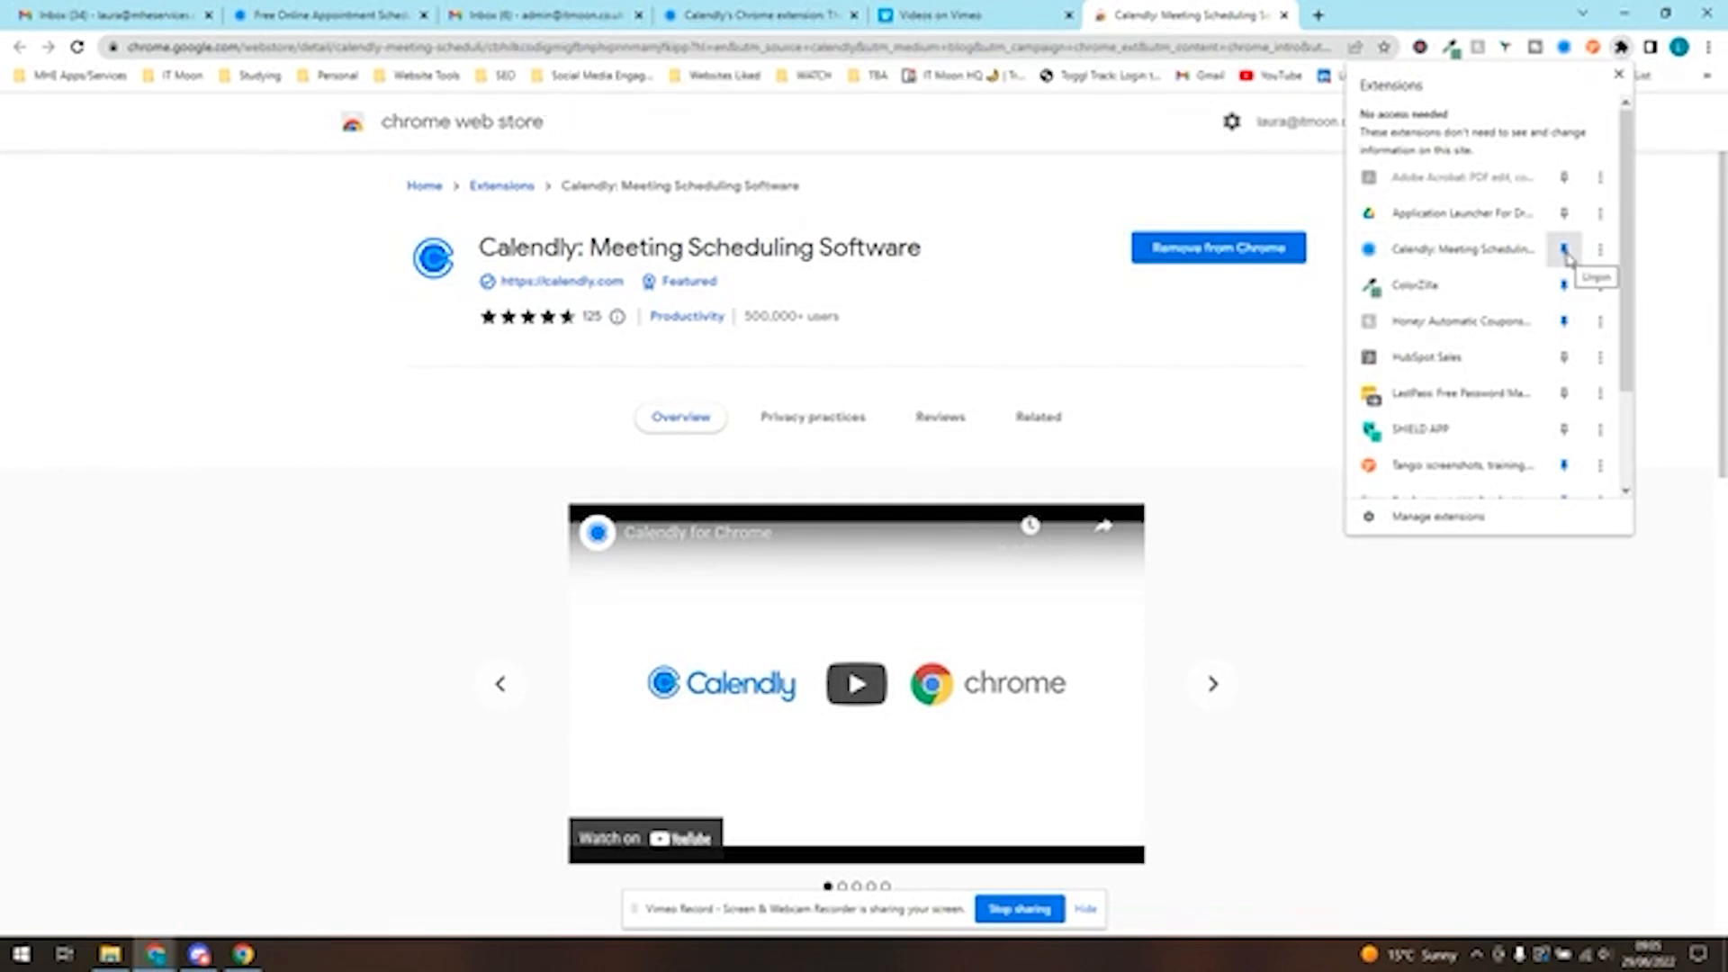
{"action": "left_click", "coordinate": [1149, 340]}
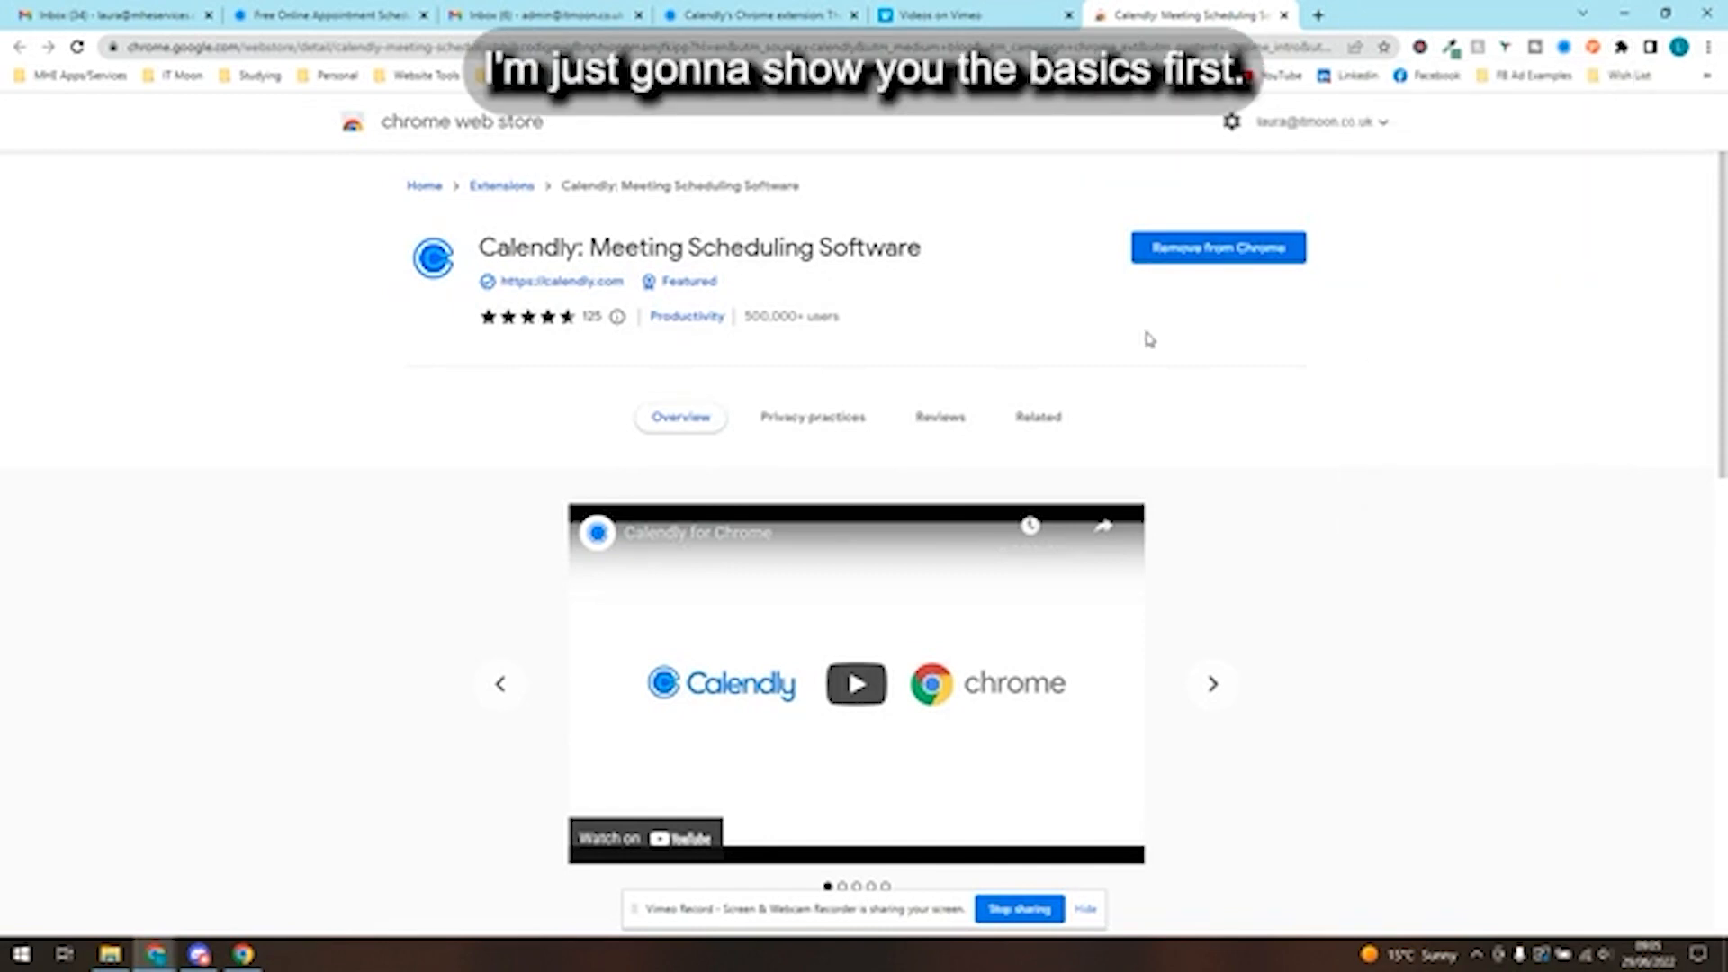
{"action": "left_click", "coordinate": [1564, 47]}
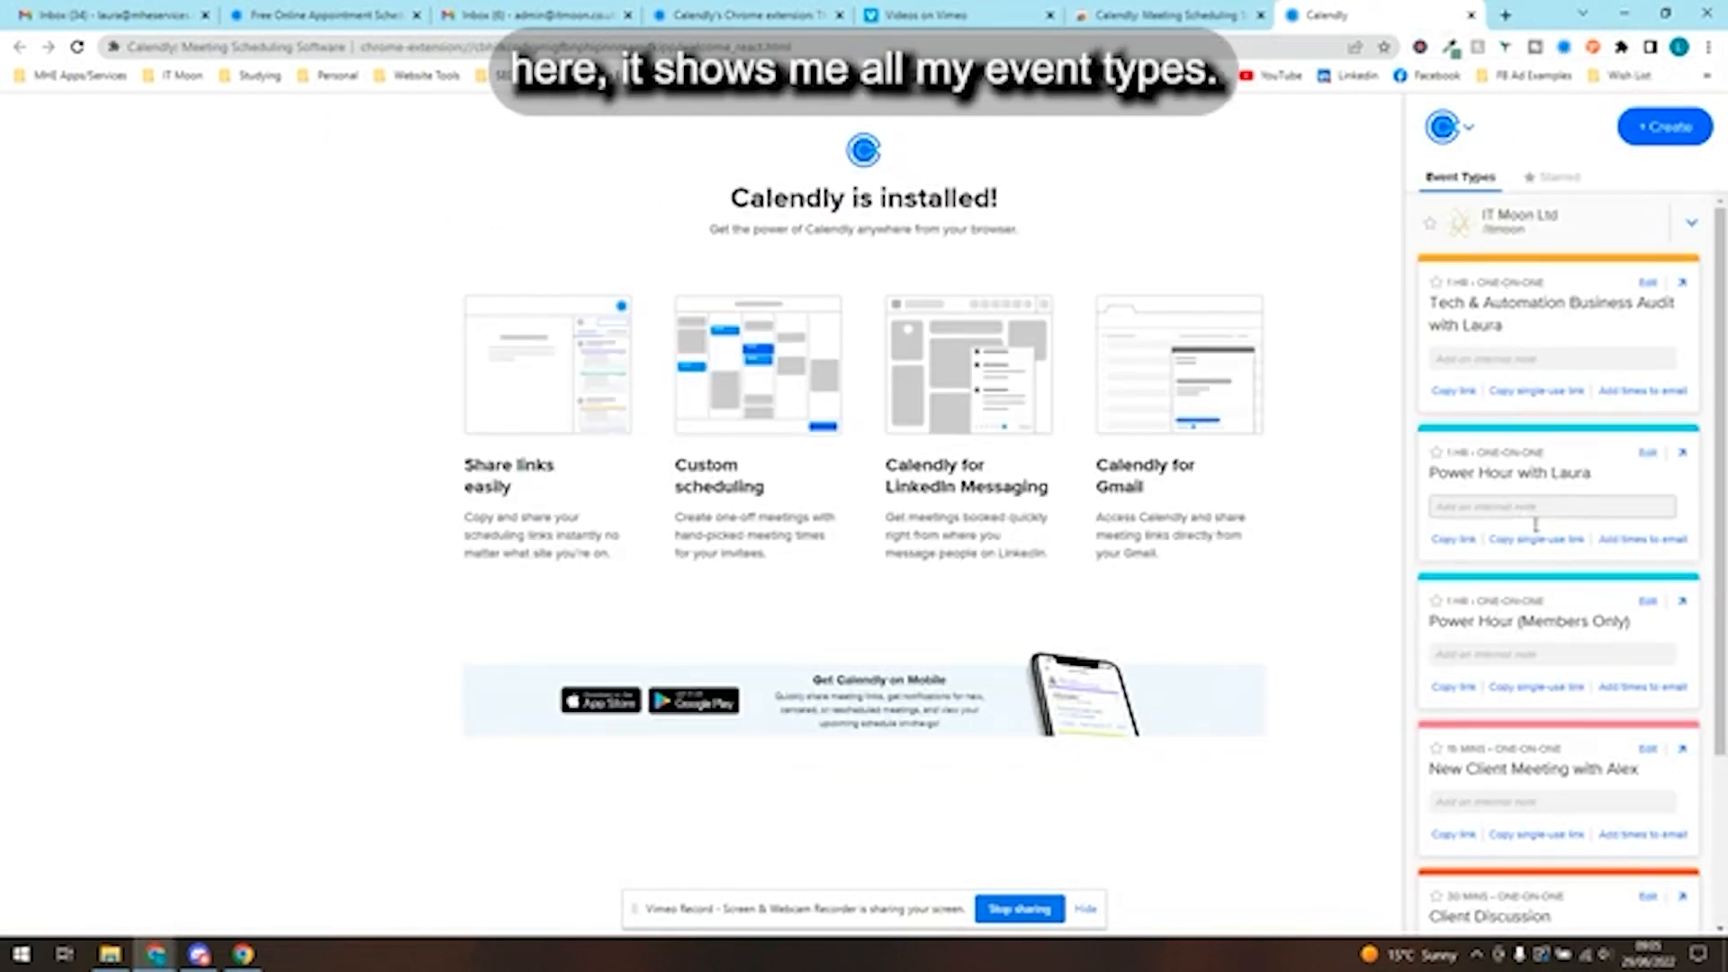
{"action": "scroll", "coordinate": [1529, 277], "scroll_direction": "down", "scroll_amount": 3}
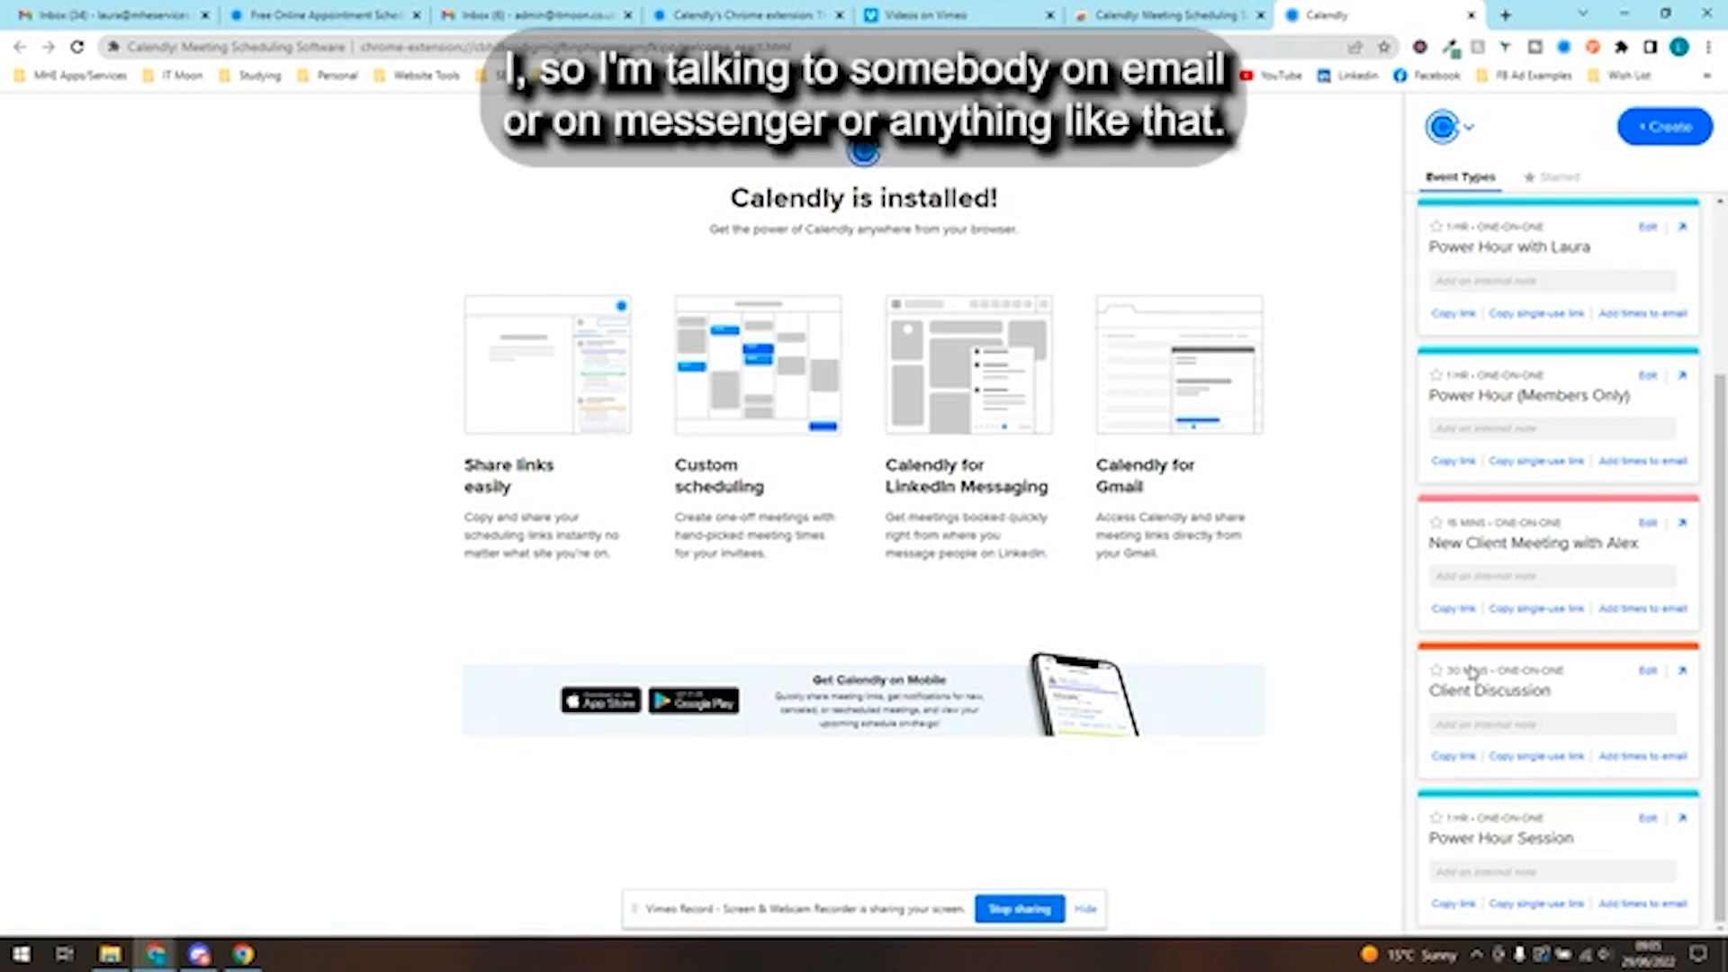
{"action": "scroll", "coordinate": [1470, 674], "scroll_direction": "up", "scroll_amount": 3}
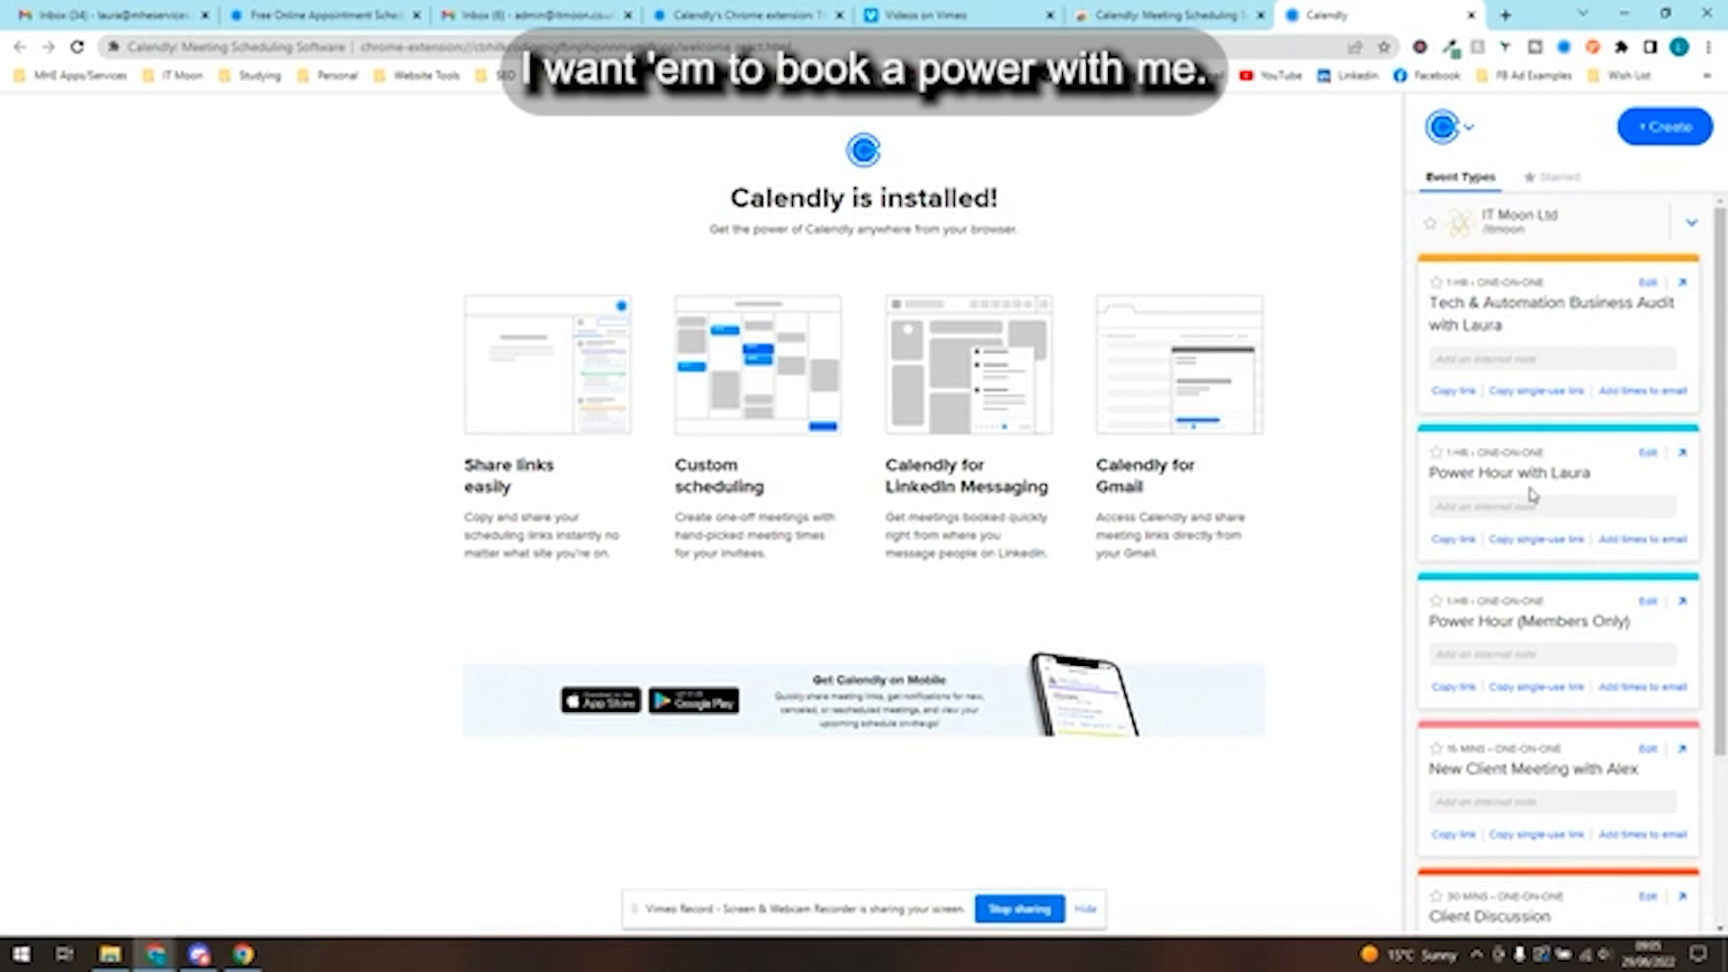
- Copy the booking link of the second event type, the first Power Hour, and open it in a new browser tab
{"action": "left_click", "coordinate": [1465, 545]}
{"action": "left_click", "coordinate": [1506, 16]}
{"action": "key", "text": "ctrl+v"}
{"action": "key", "text": "Return"}
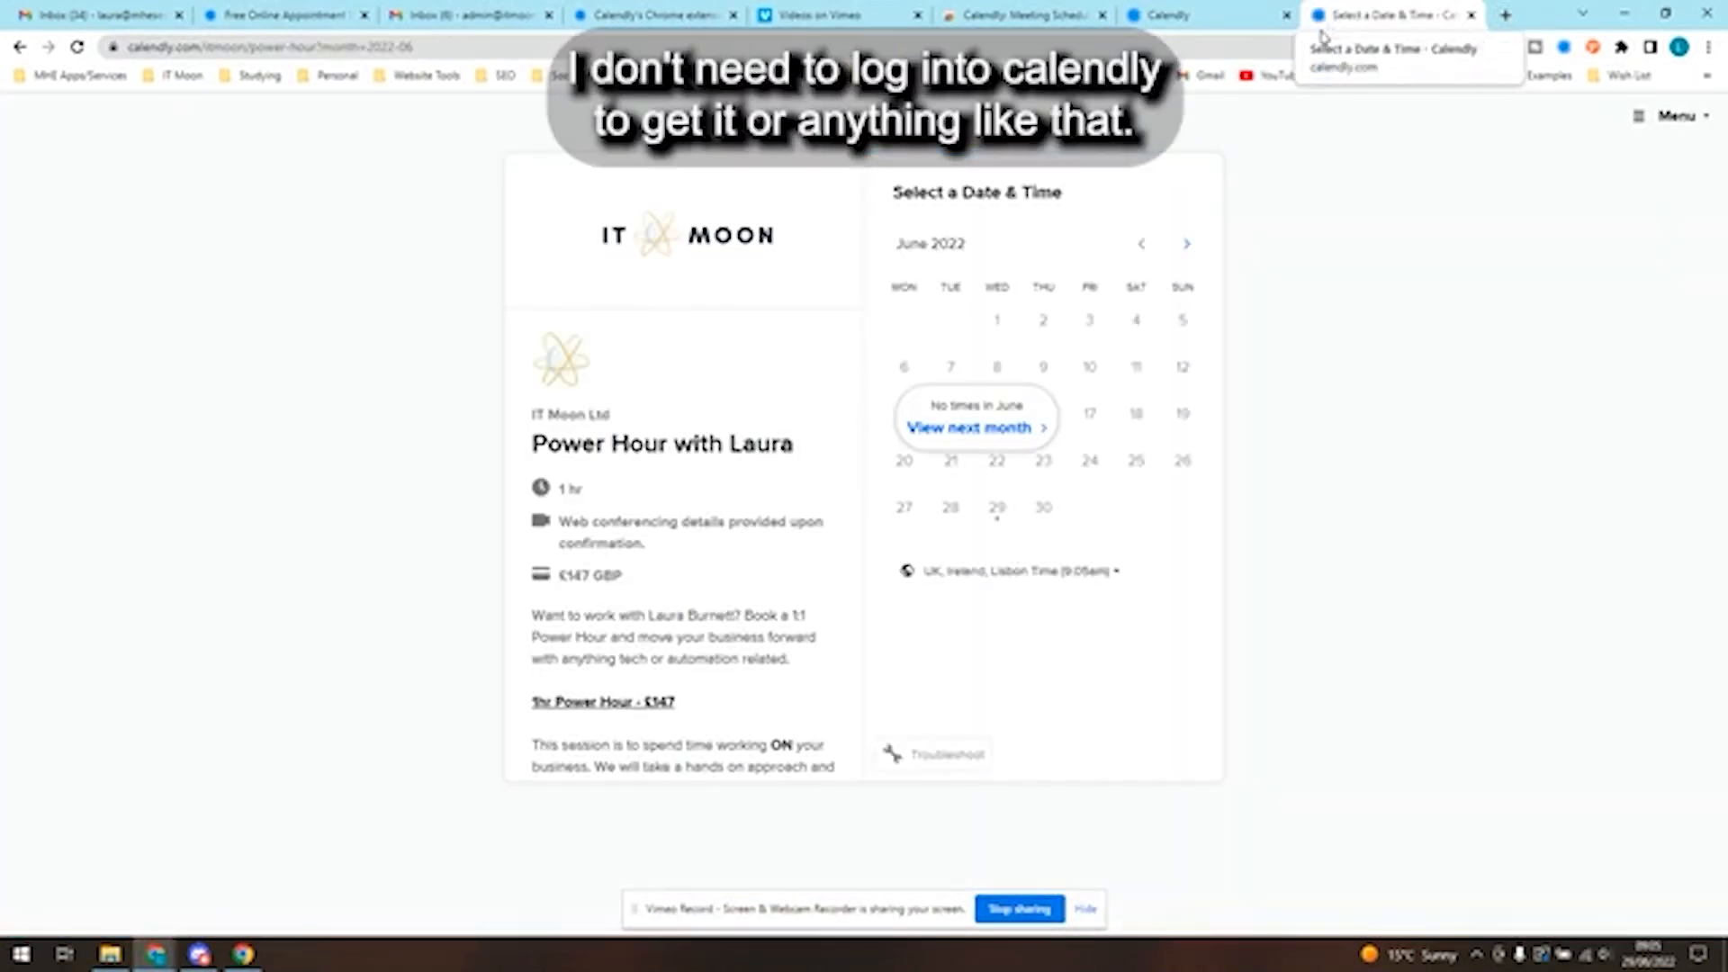
- Copy a single-use link for the Tech & Automation Business Audit event type and load it in the open booking-page tab
{"action": "left_click", "coordinate": [1203, 16]}
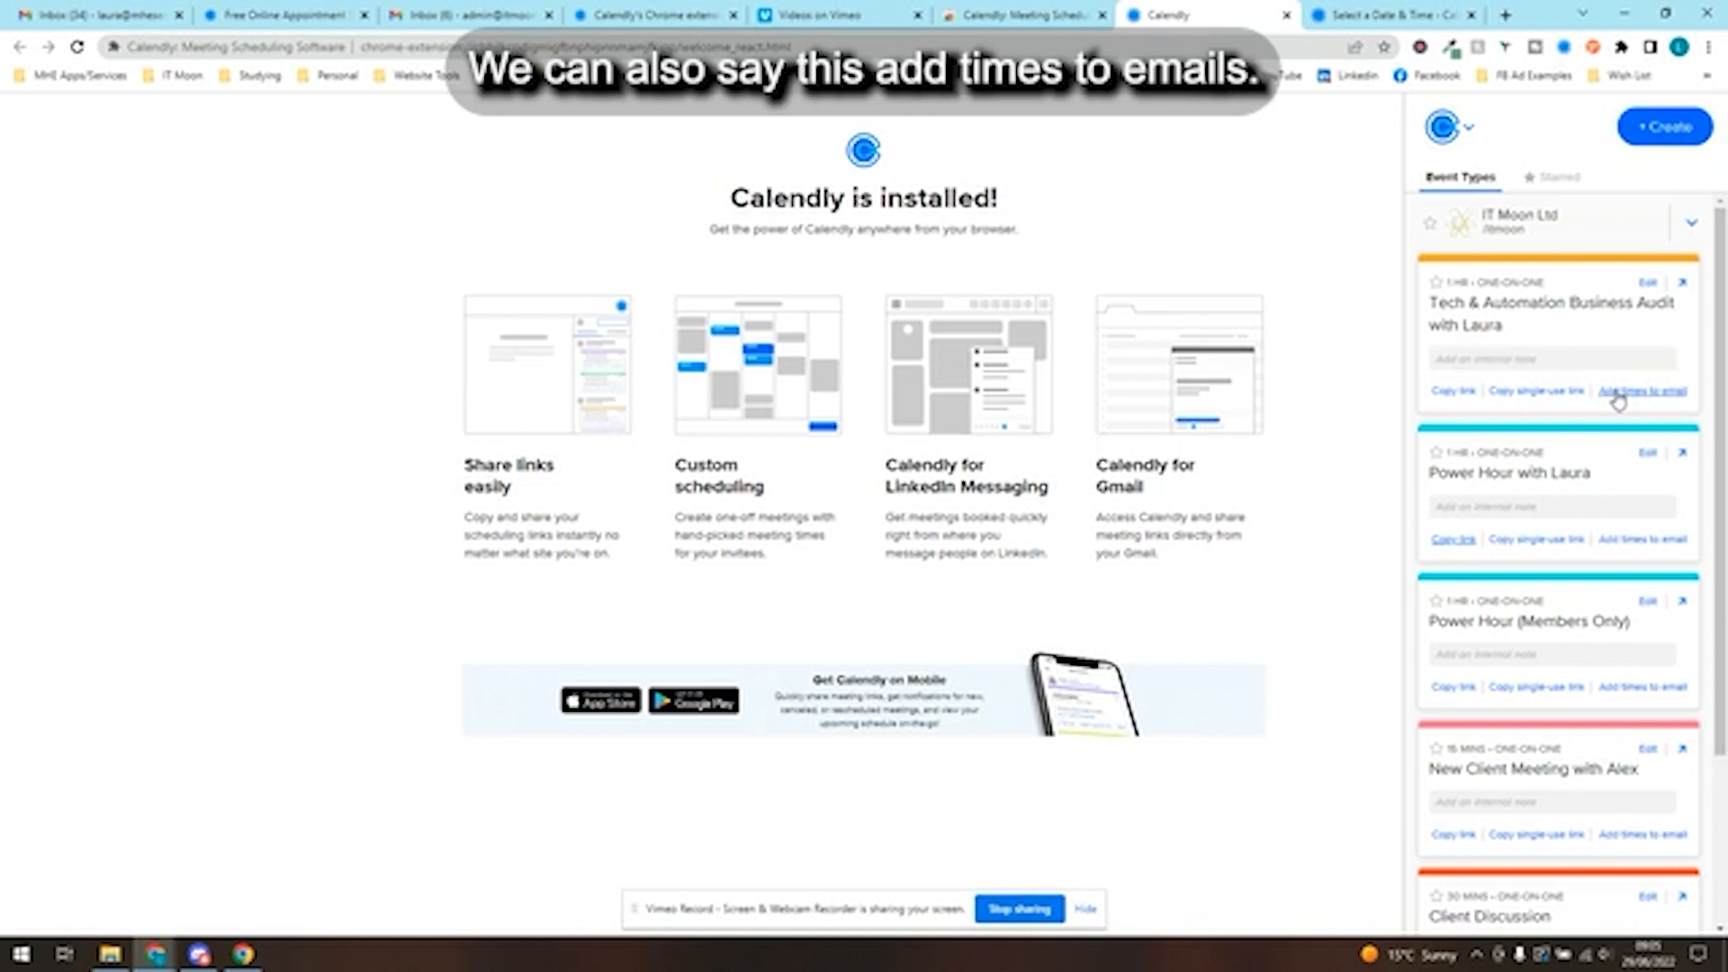
{"action": "left_click", "coordinate": [1619, 396]}
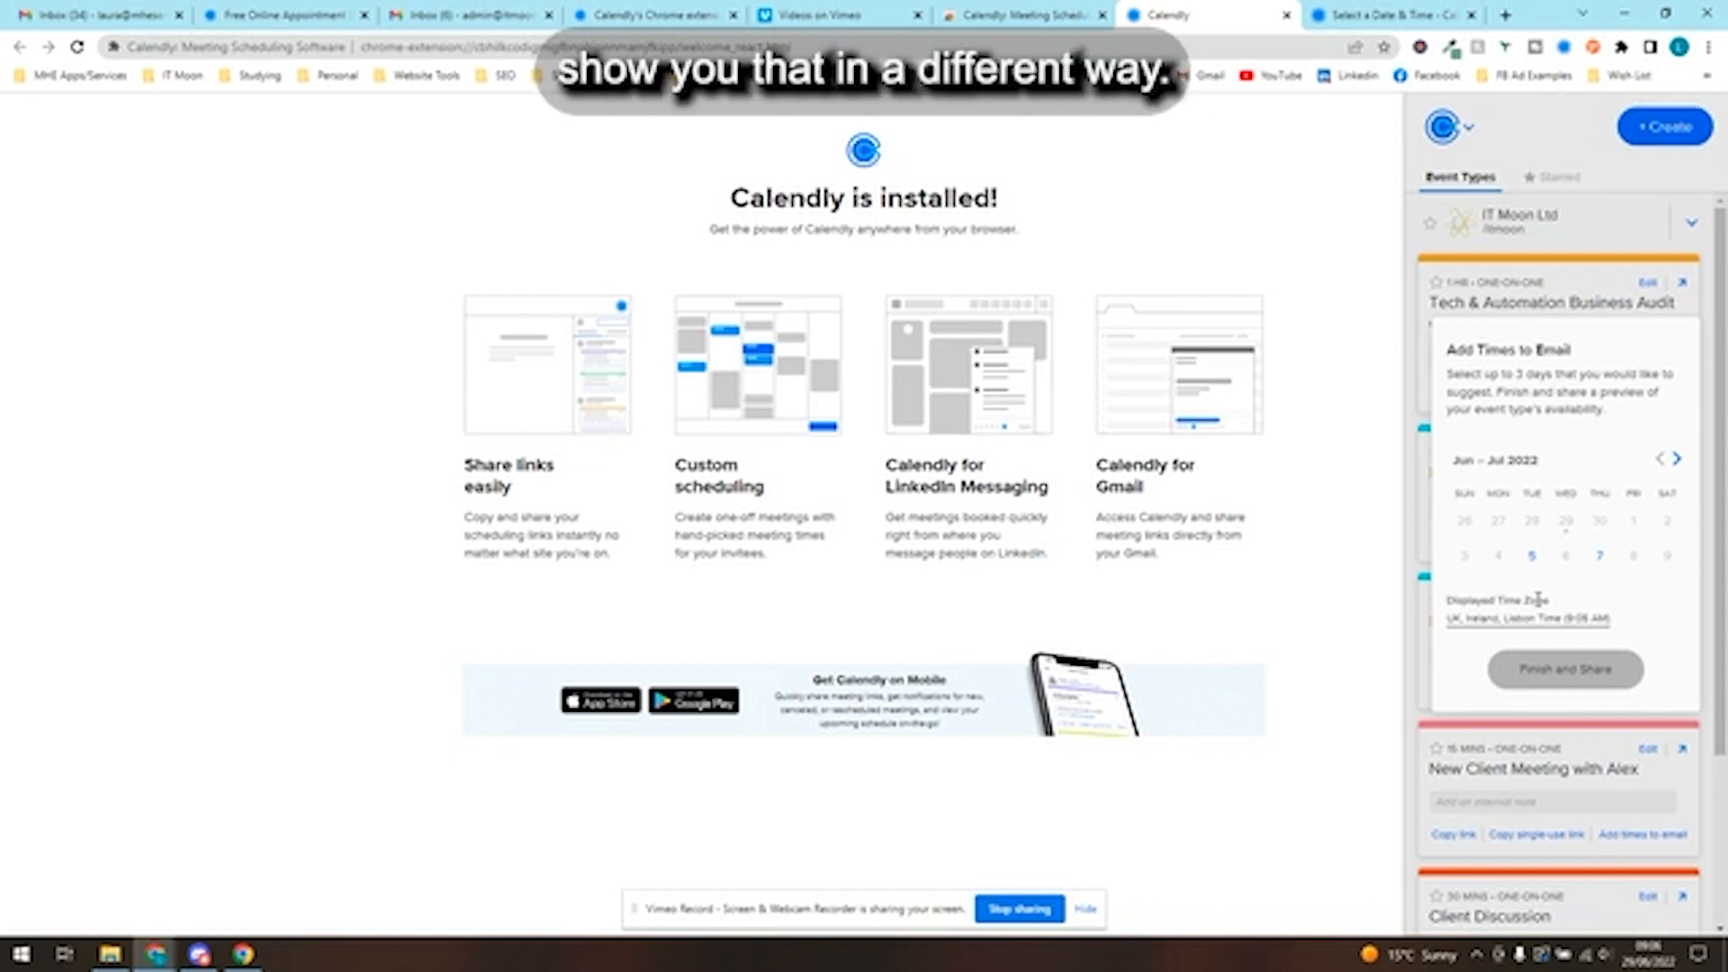
{"action": "left_click", "coordinate": [1520, 299]}
{"action": "left_click", "coordinate": [1536, 392]}
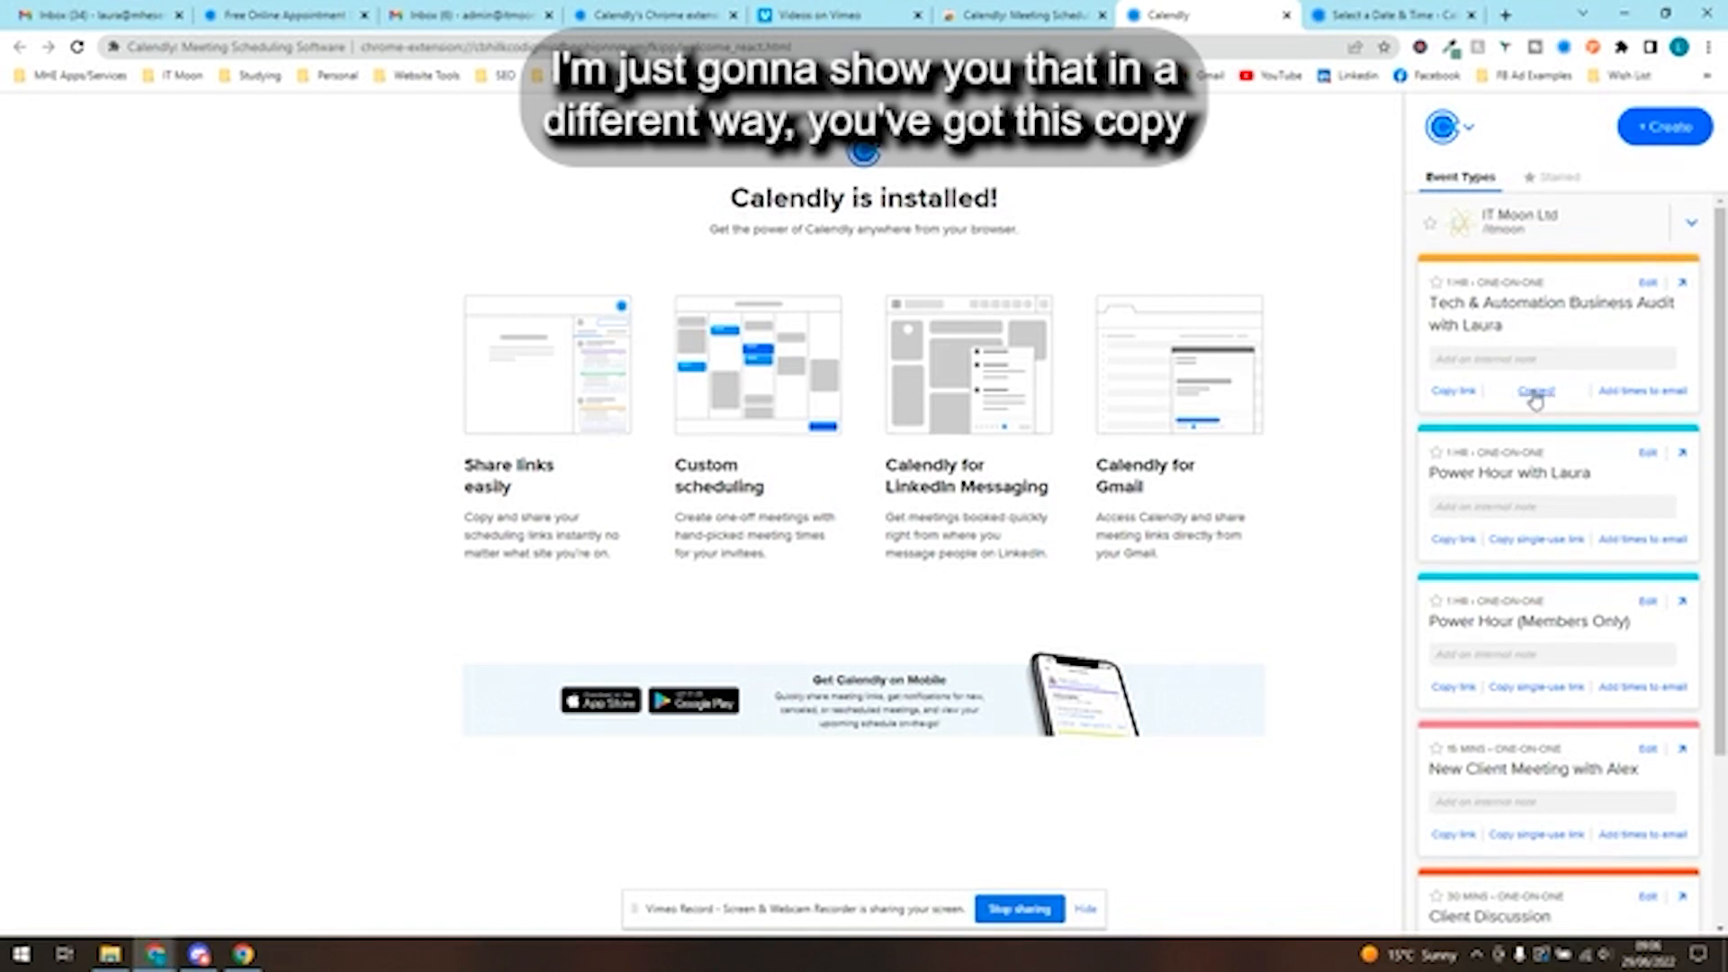
{"action": "left_click", "coordinate": [1387, 15]}
{"action": "left_click", "coordinate": [1275, 47]}
{"action": "key", "text": "ctrl+v"}
{"action": "key", "text": "Return"}
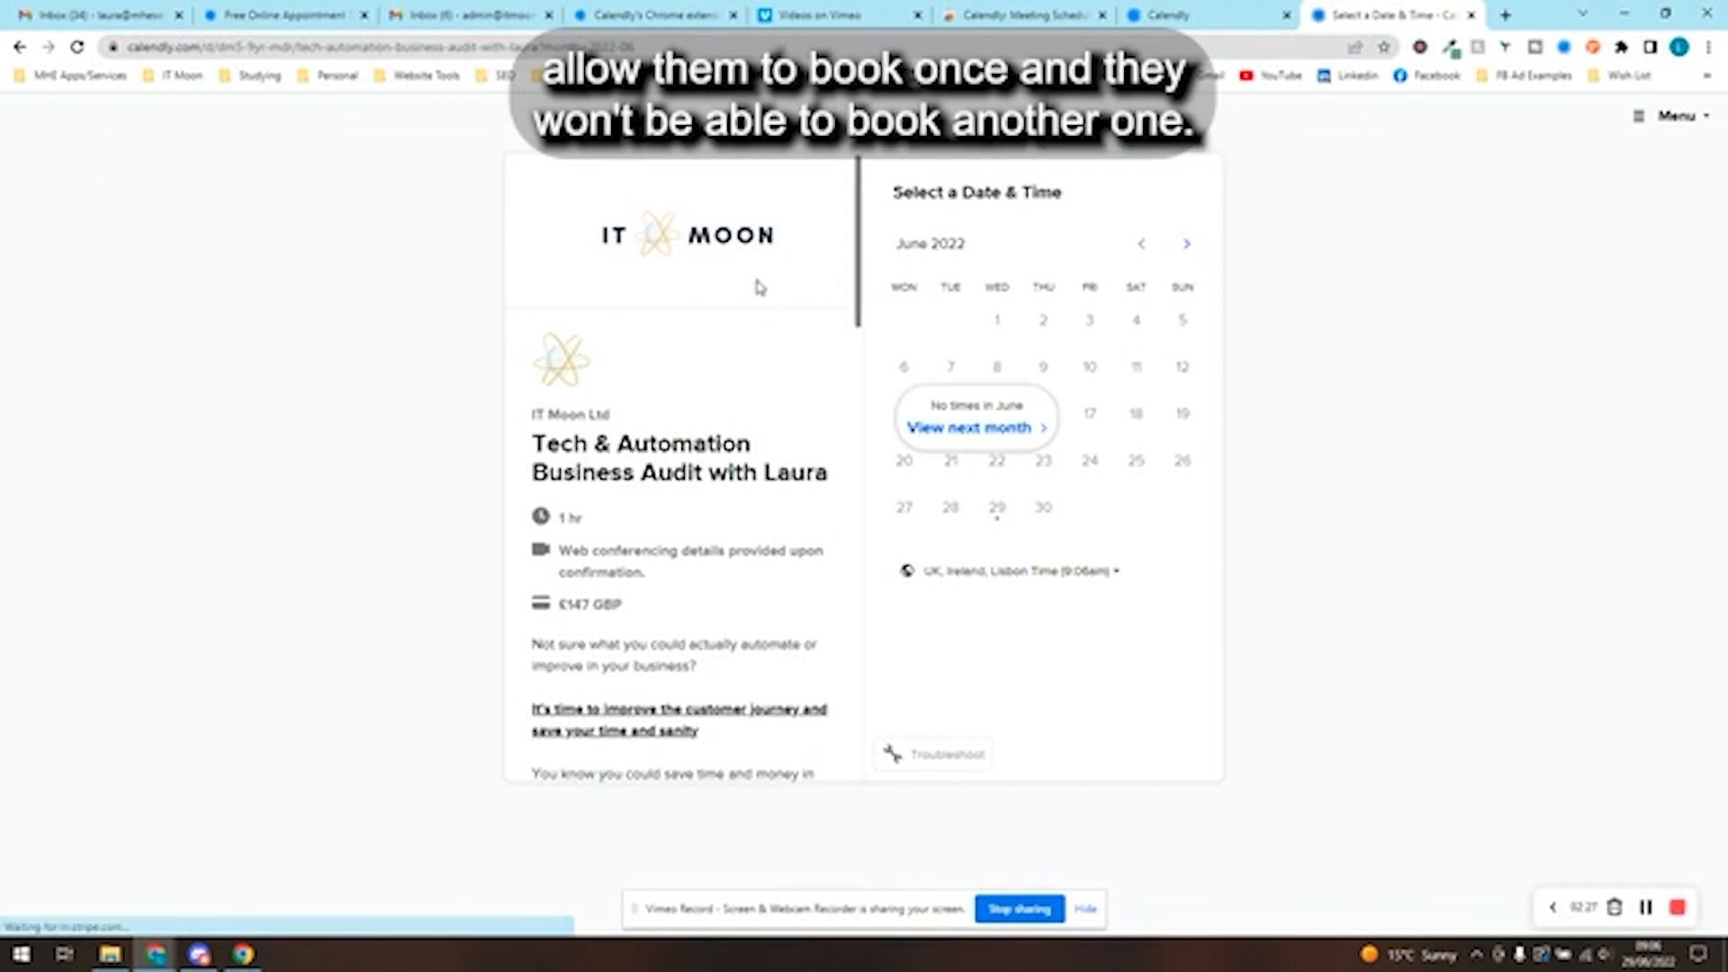
- Load the single-use Tech & Automation Business Audit link once more and close the booking-page tab
{"action": "left_click", "coordinate": [655, 49]}
{"action": "key", "text": "ctrl+v"}
{"action": "key", "text": "Return"}
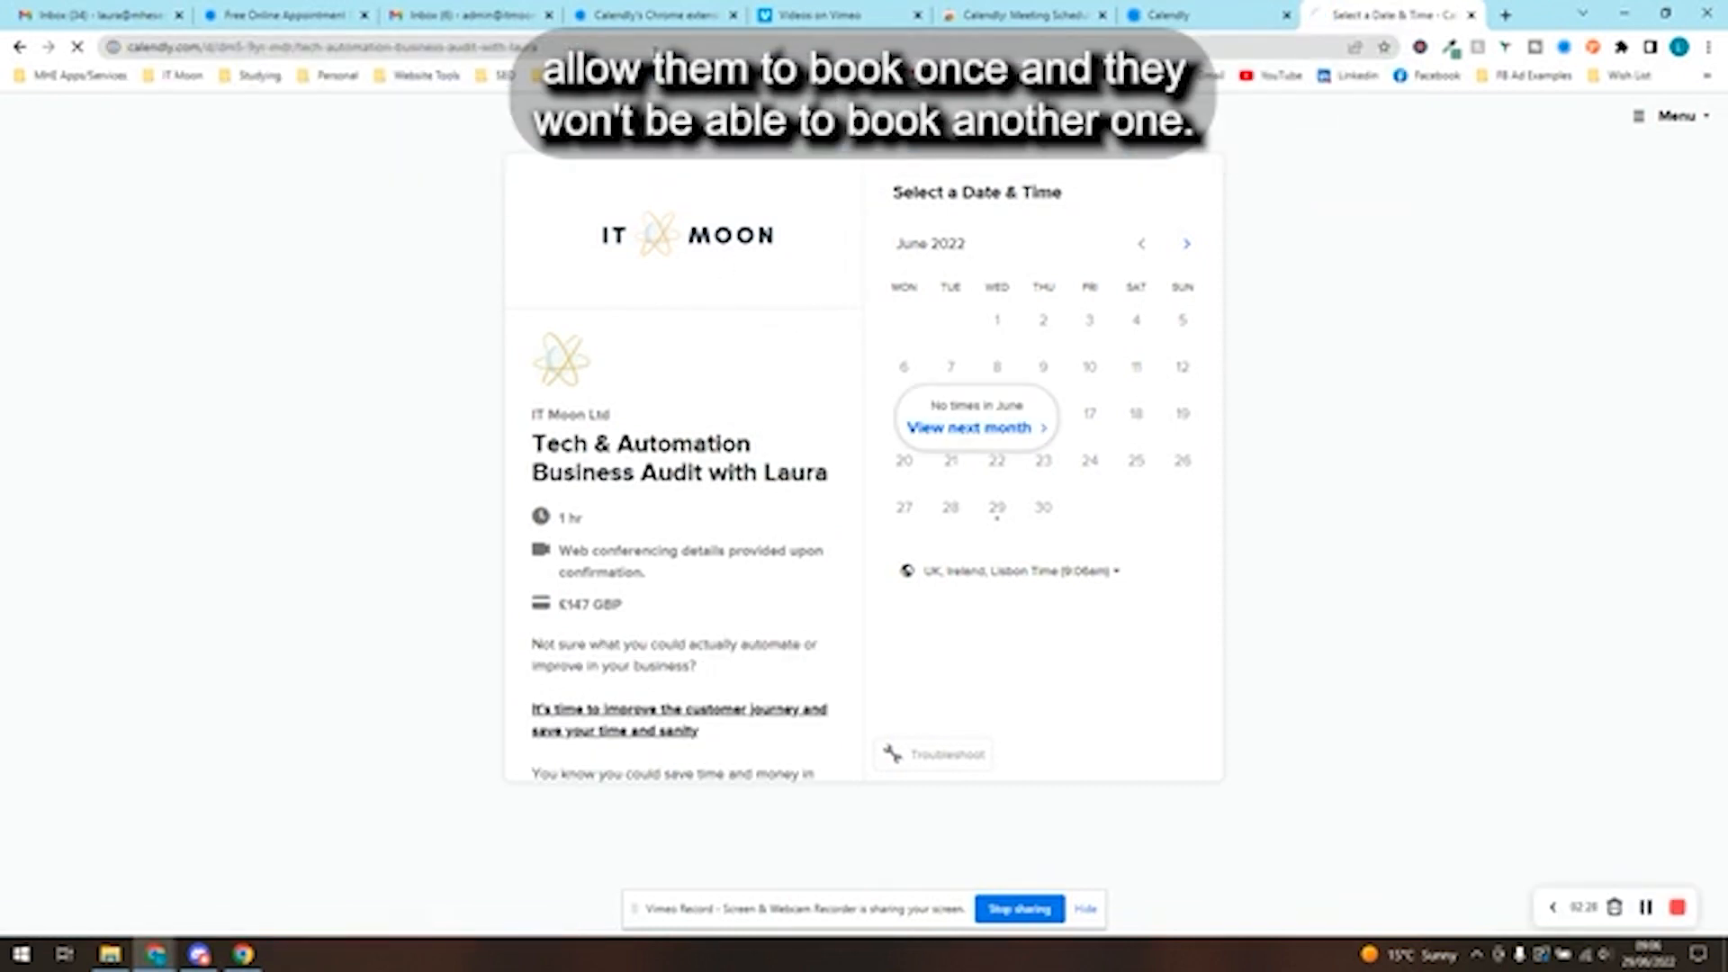
{"action": "left_click", "coordinate": [1472, 15]}
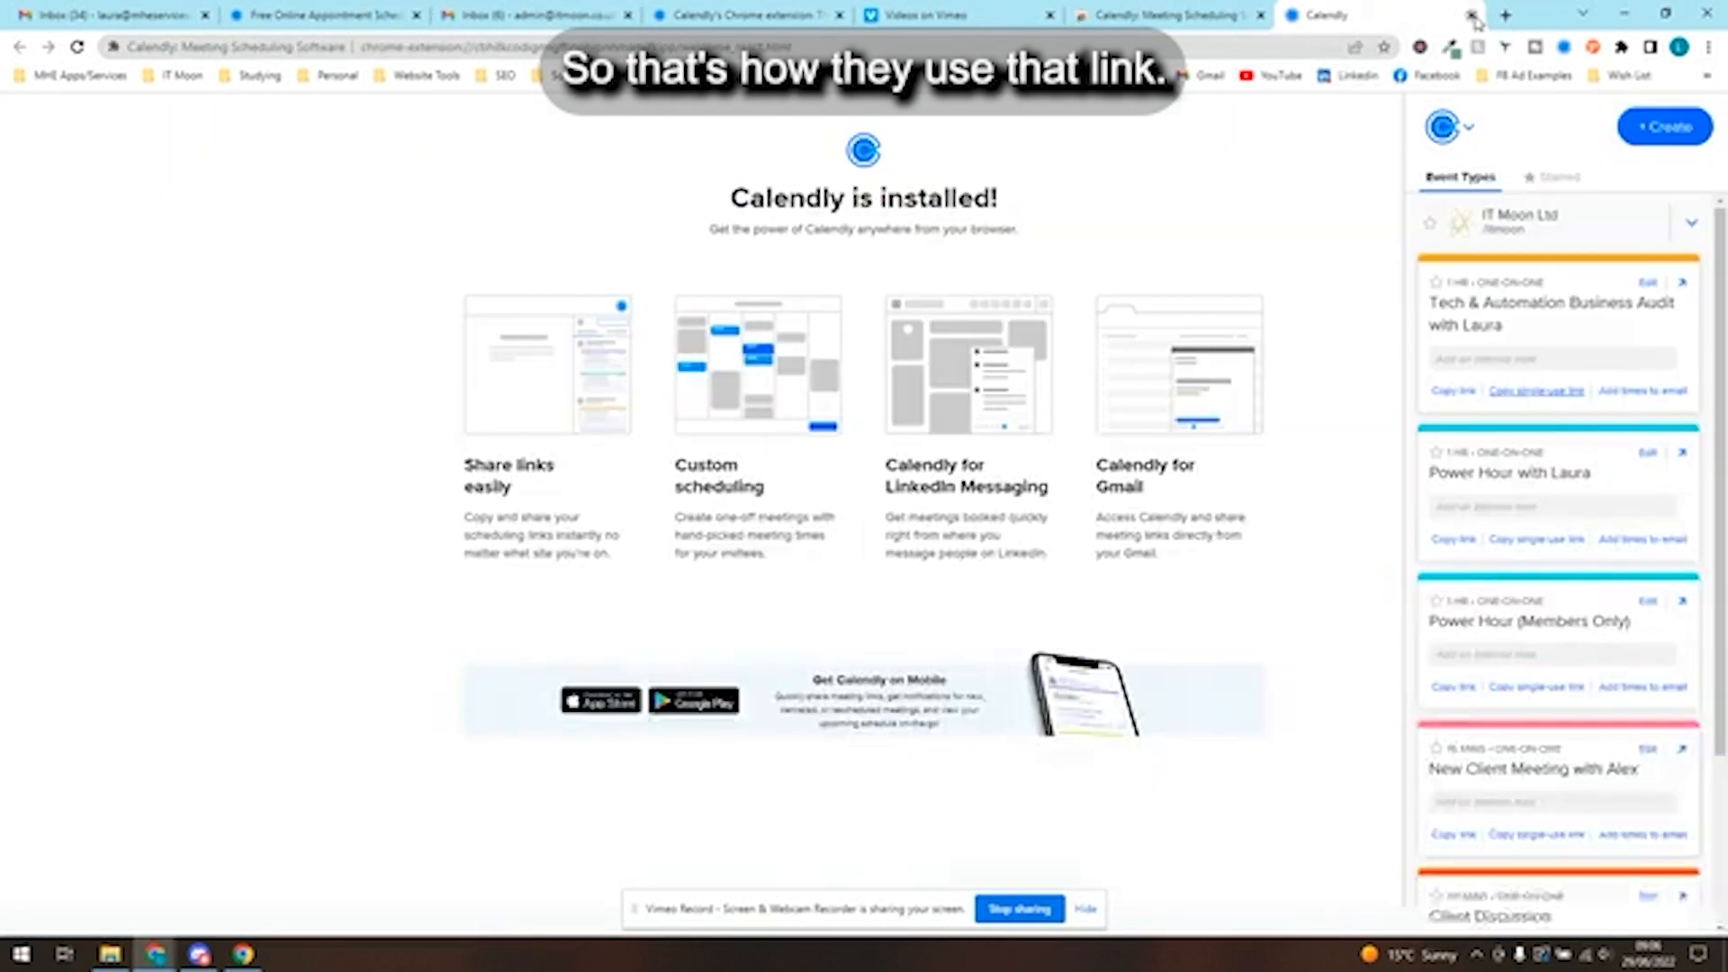
- Look through the event types in the extension sidebar and show the options for the IT Moon Ltd account
{"action": "scroll", "coordinate": [1617, 460], "scroll_direction": "down", "scroll_amount": 2}
{"action": "scroll", "coordinate": [1648, 455], "scroll_direction": "up", "scroll_amount": 2}
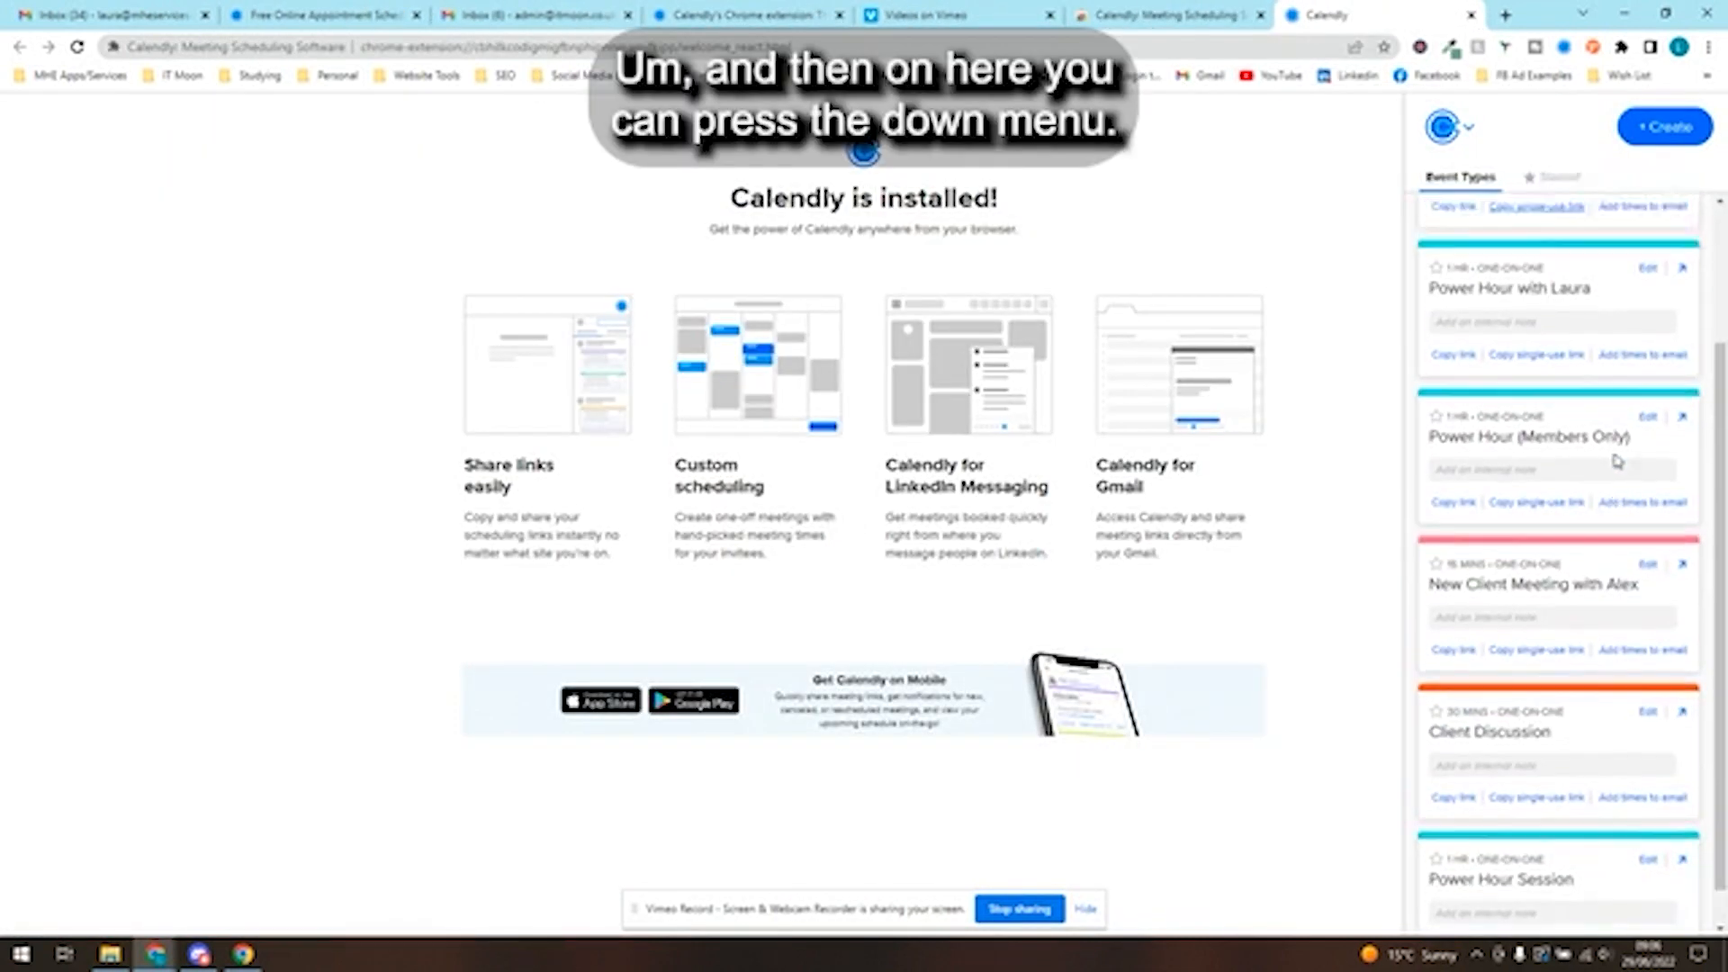
{"action": "left_click", "coordinate": [1694, 227]}
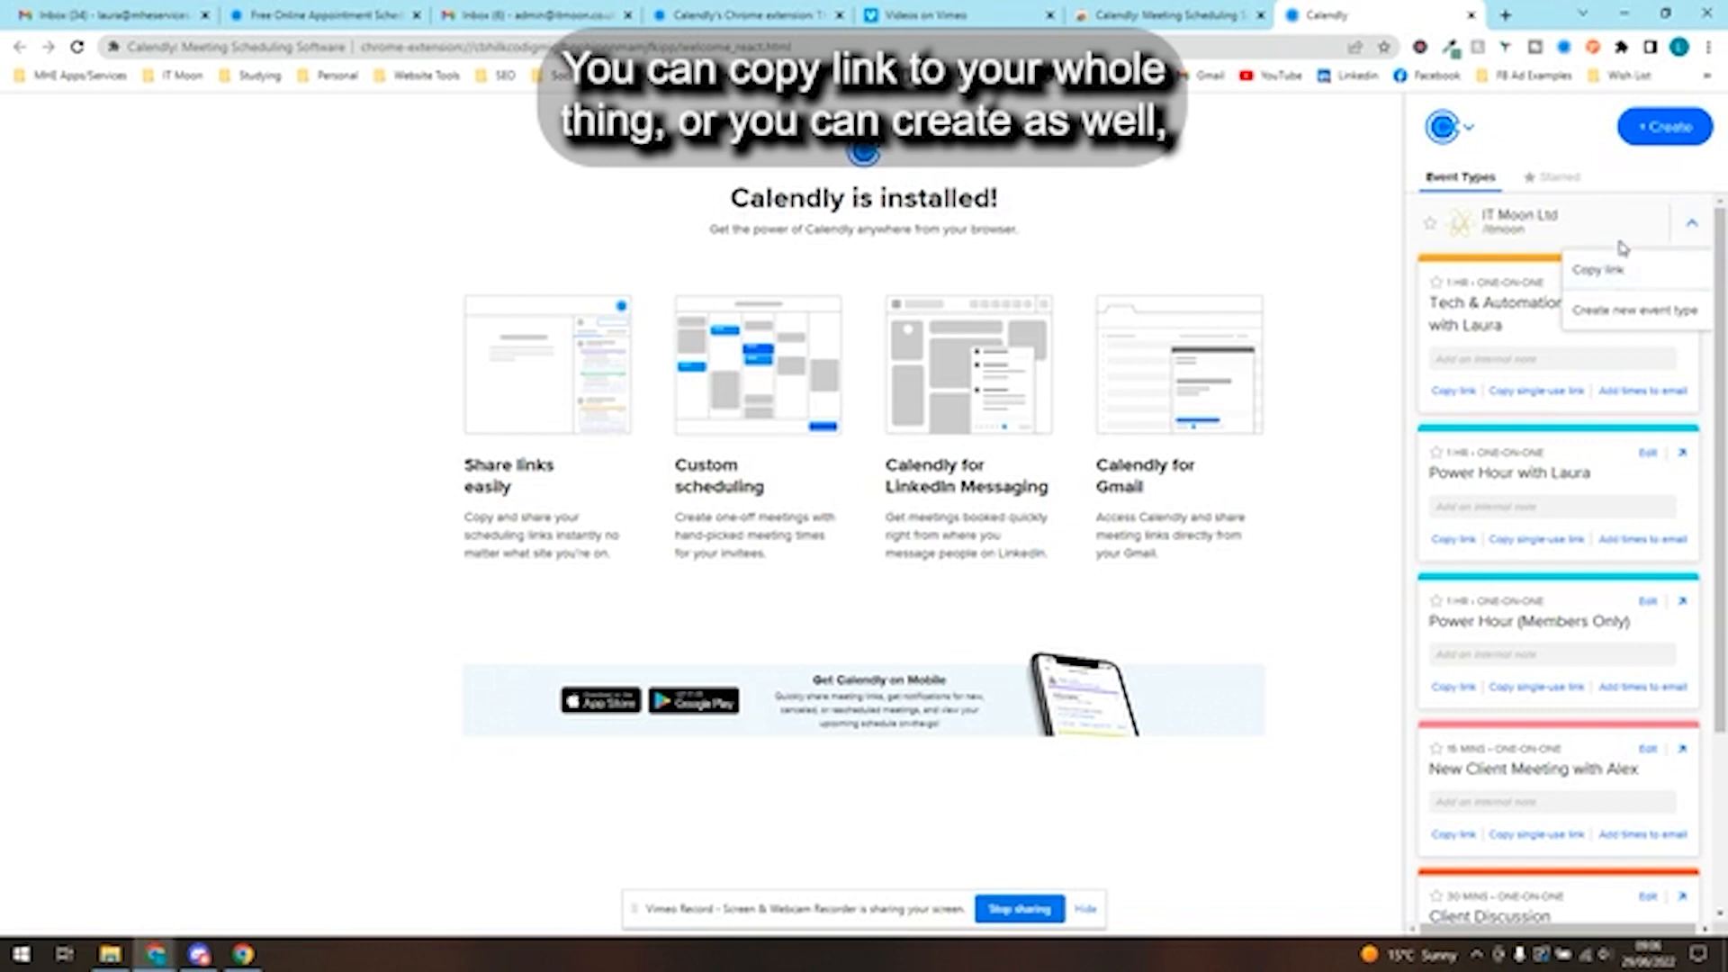
- Bring up the new one-off meeting window from the extension and close it without setting anything
{"action": "left_click", "coordinate": [1659, 153]}
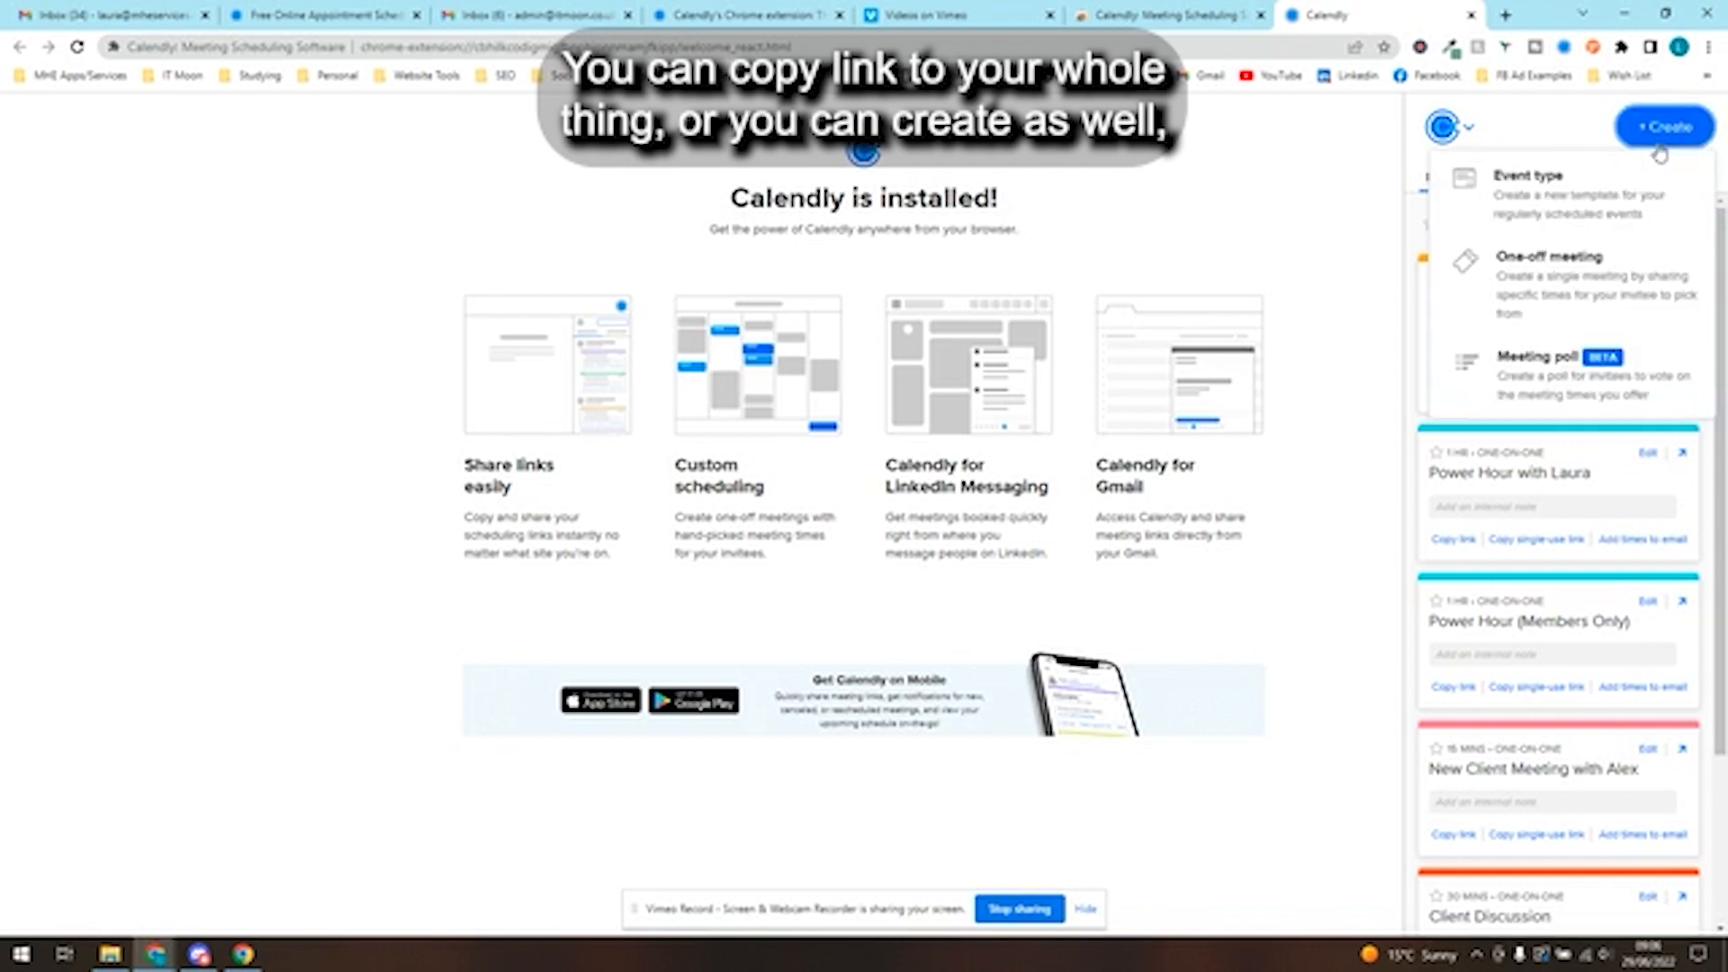
{"action": "left_click", "coordinate": [1556, 274]}
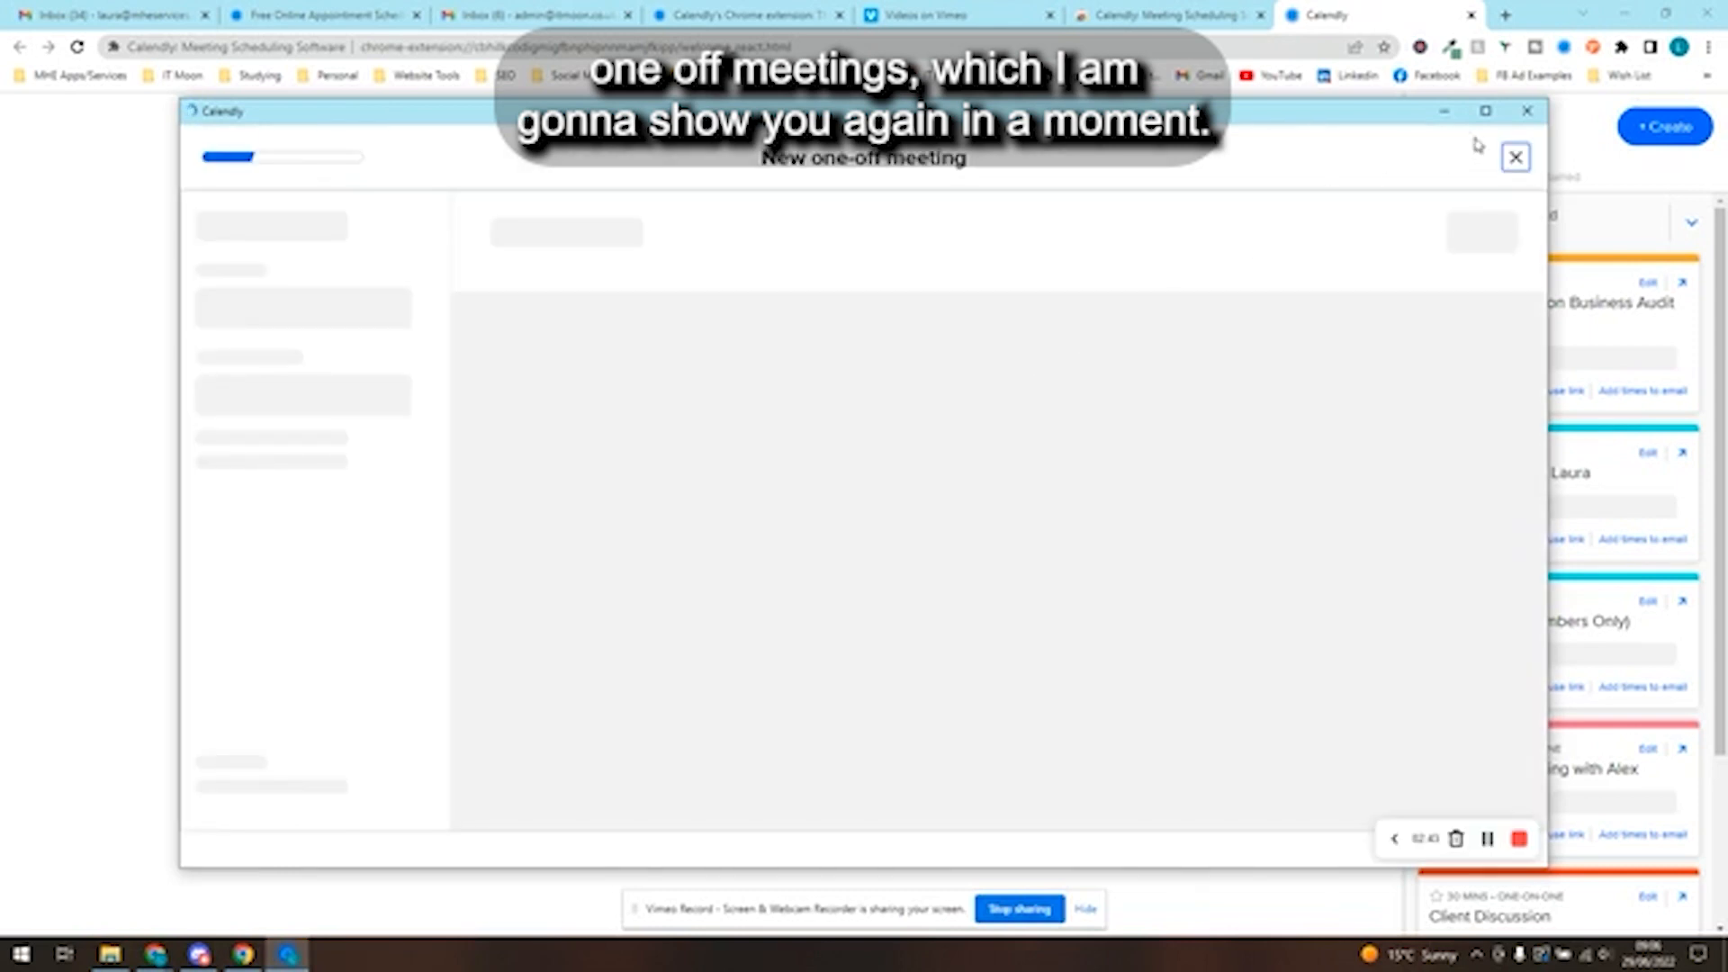
{"action": "left_click", "coordinate": [1526, 112]}
- Start a new event type from the extension in its own browser tab, and return to the extension's welcome page
{"action": "left_click", "coordinate": [1620, 127]}
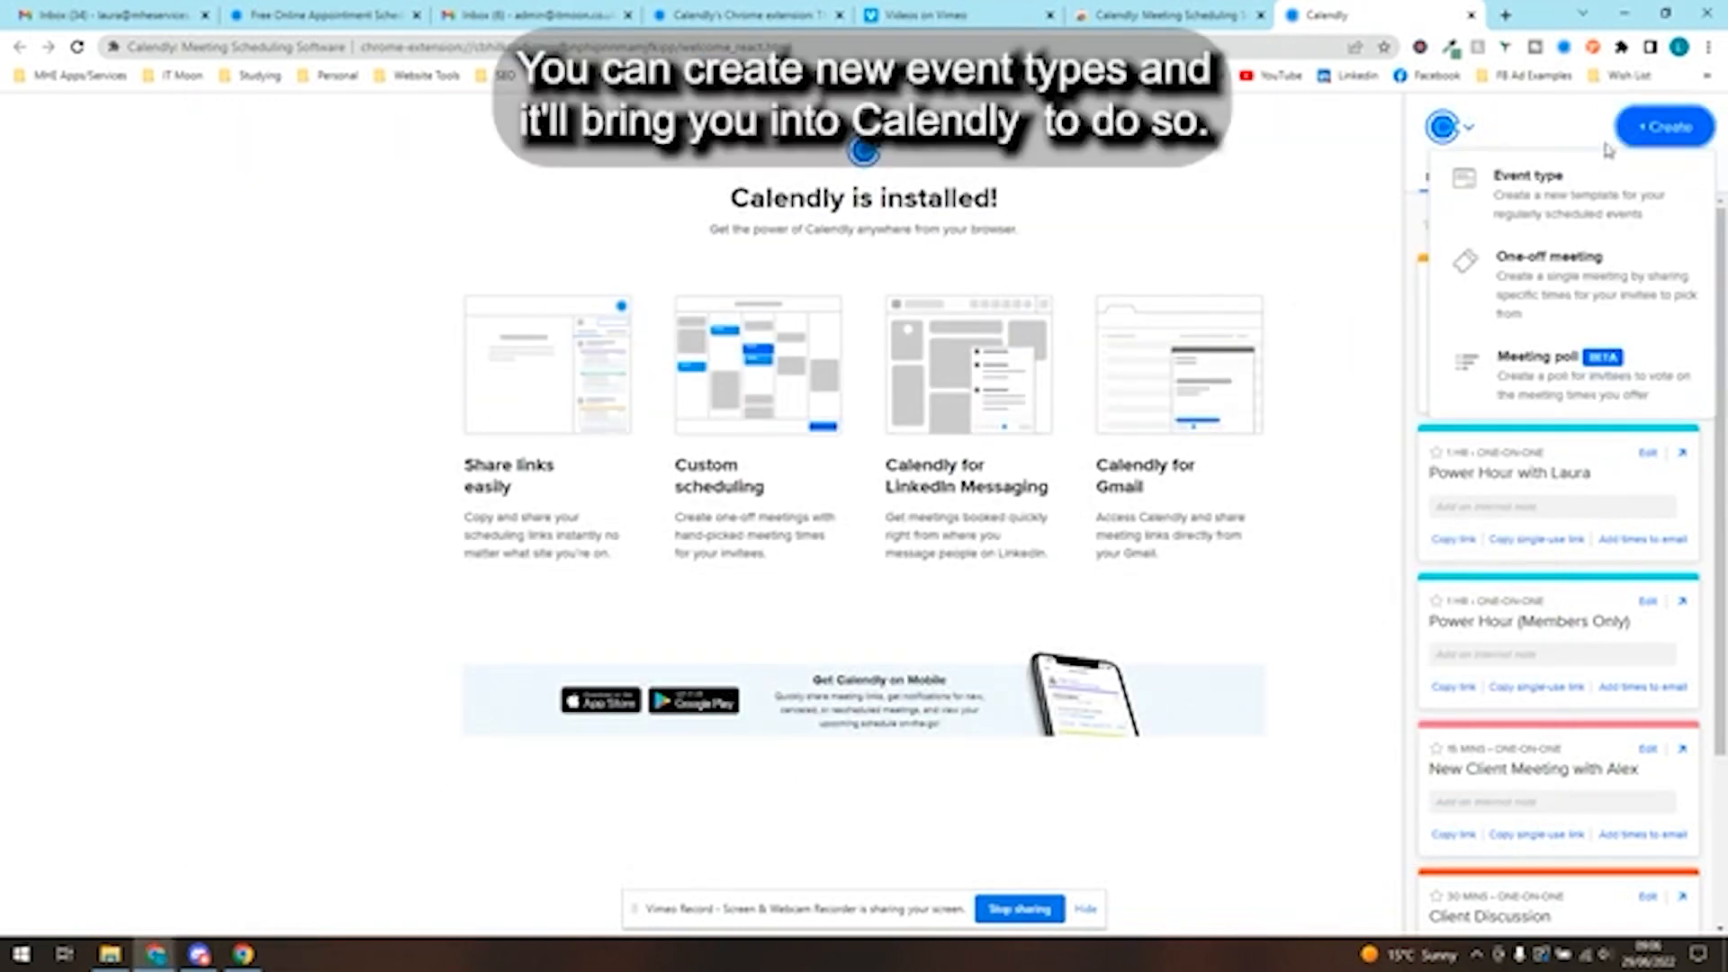
{"action": "left_click", "coordinate": [1550, 180]}
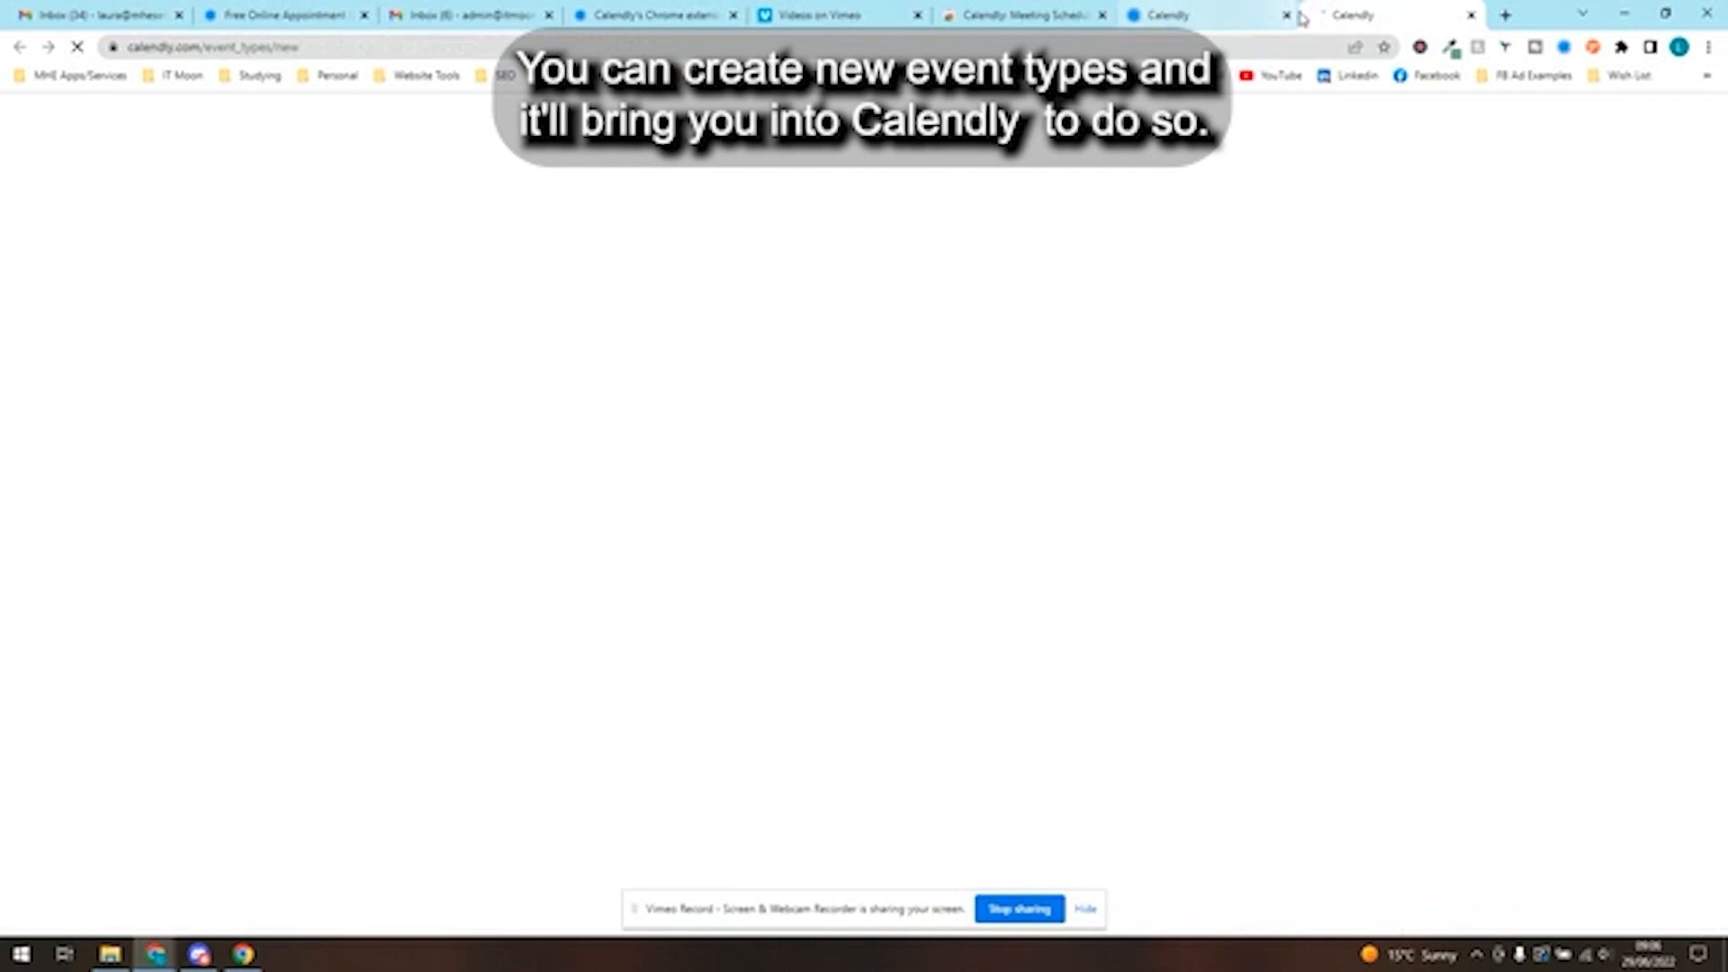
{"action": "left_click", "coordinate": [1221, 16]}
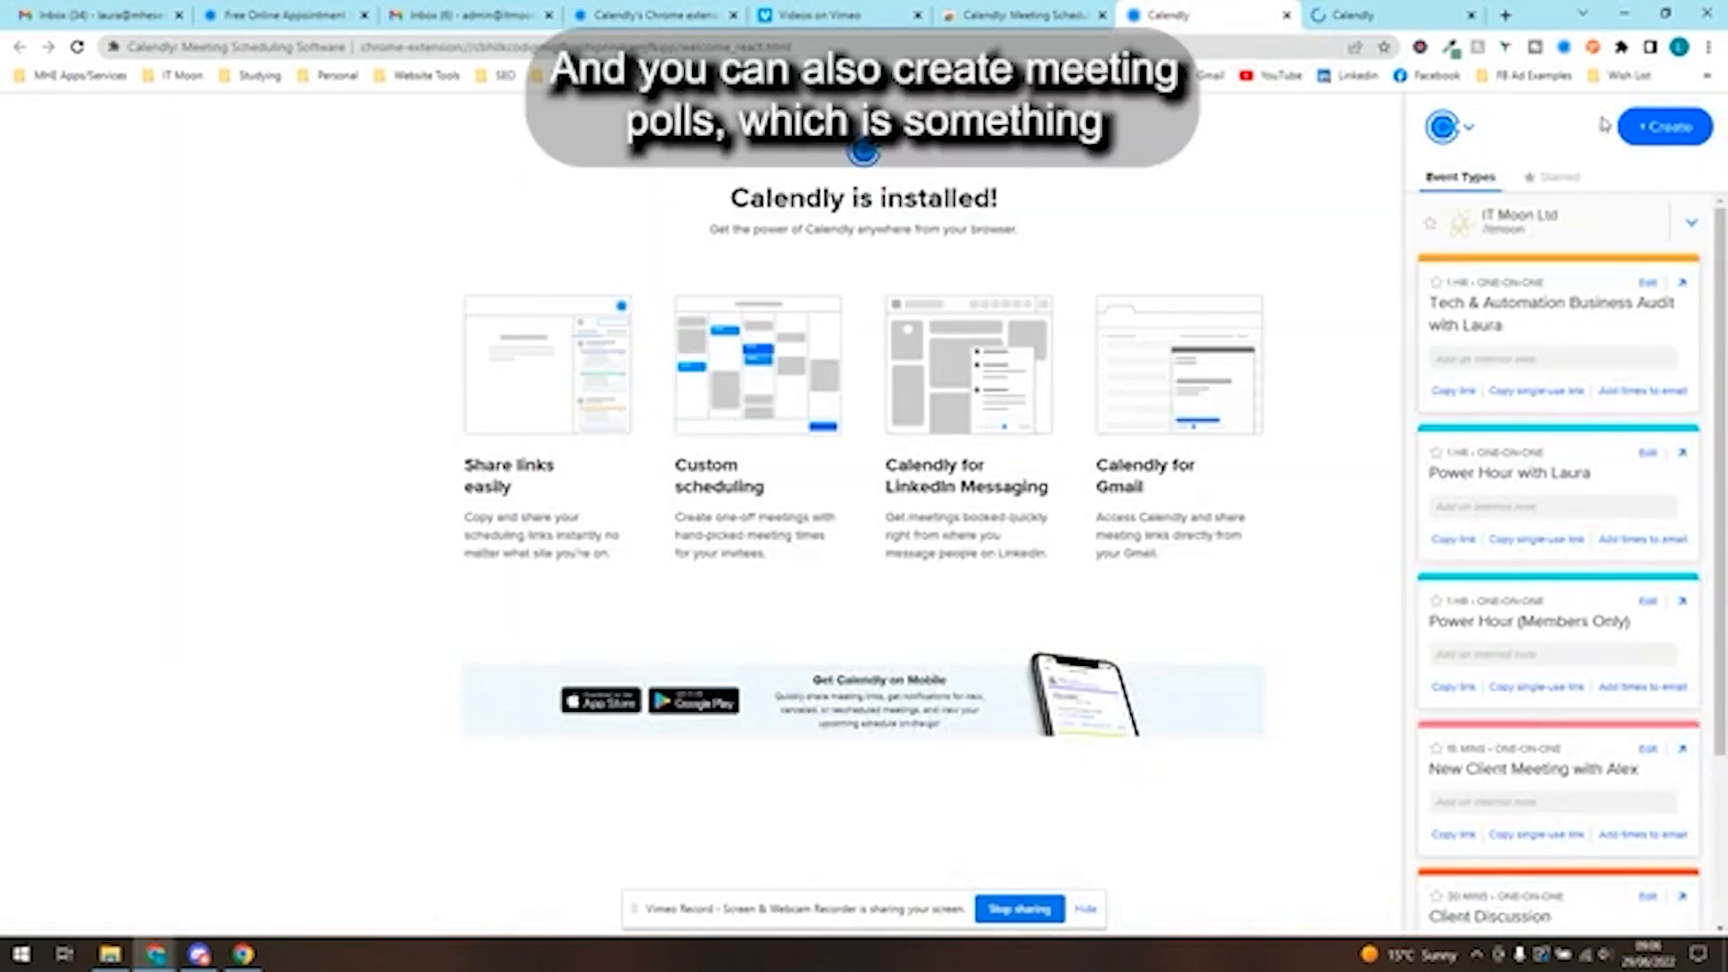
- Bring up the meeting poll setup from the extension and close it without choosing any times
{"action": "left_click", "coordinate": [1661, 126]}
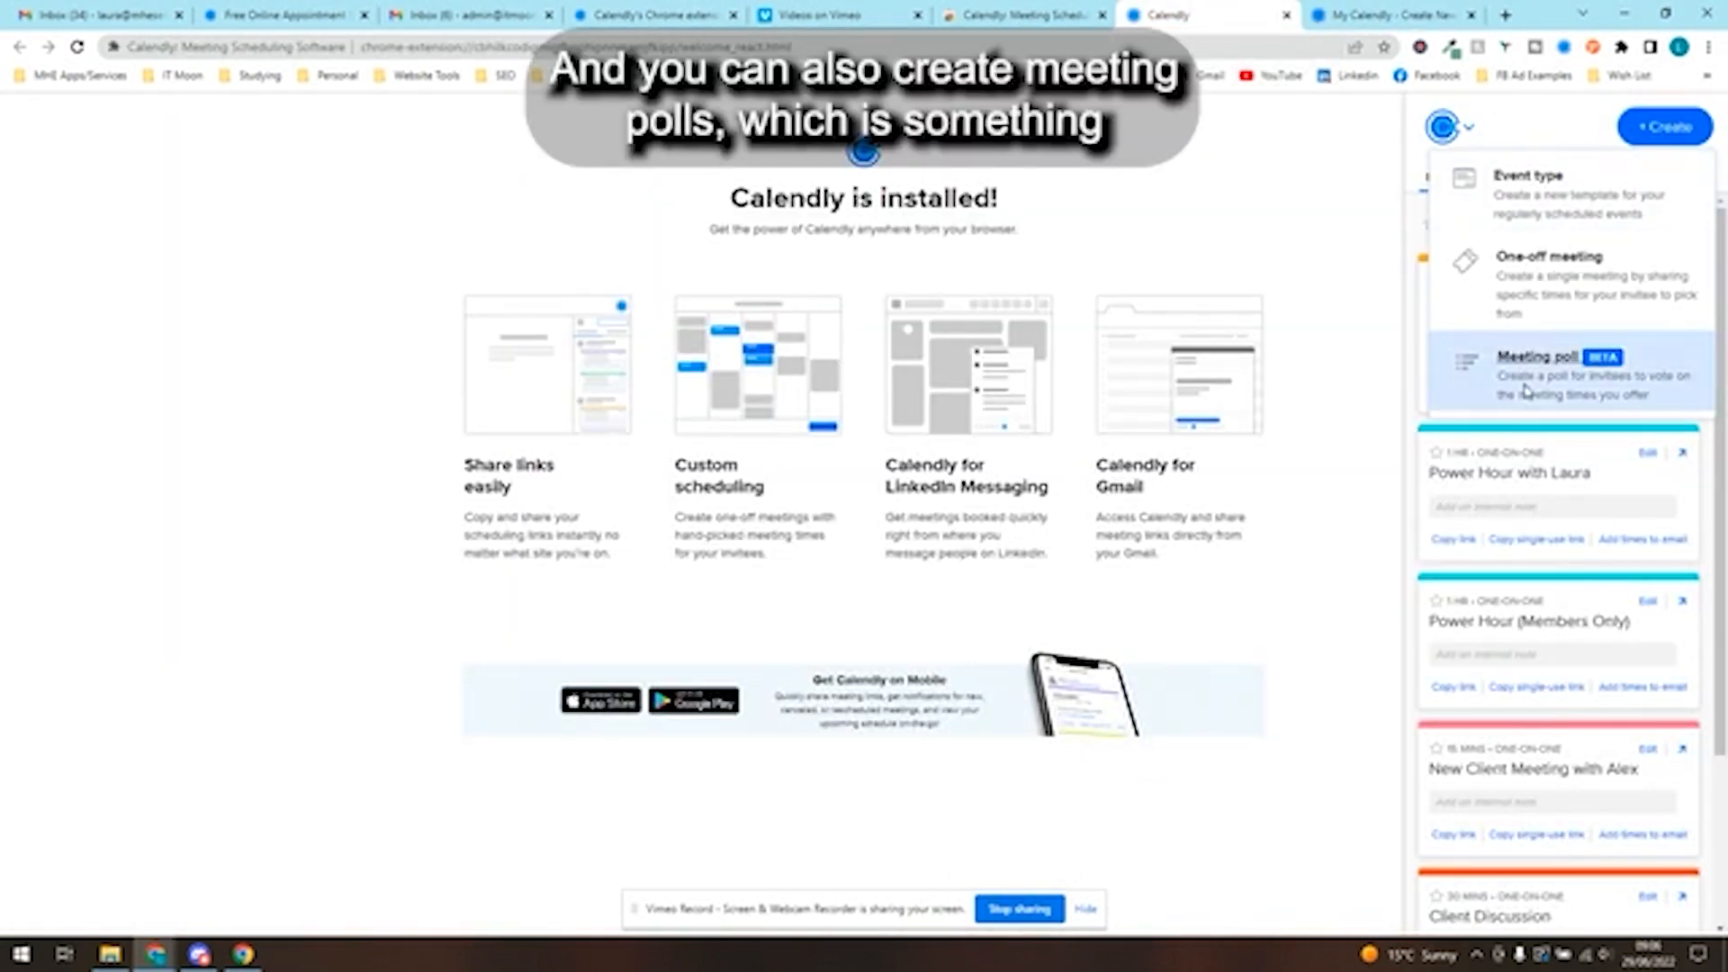
{"action": "left_click", "coordinate": [1523, 378]}
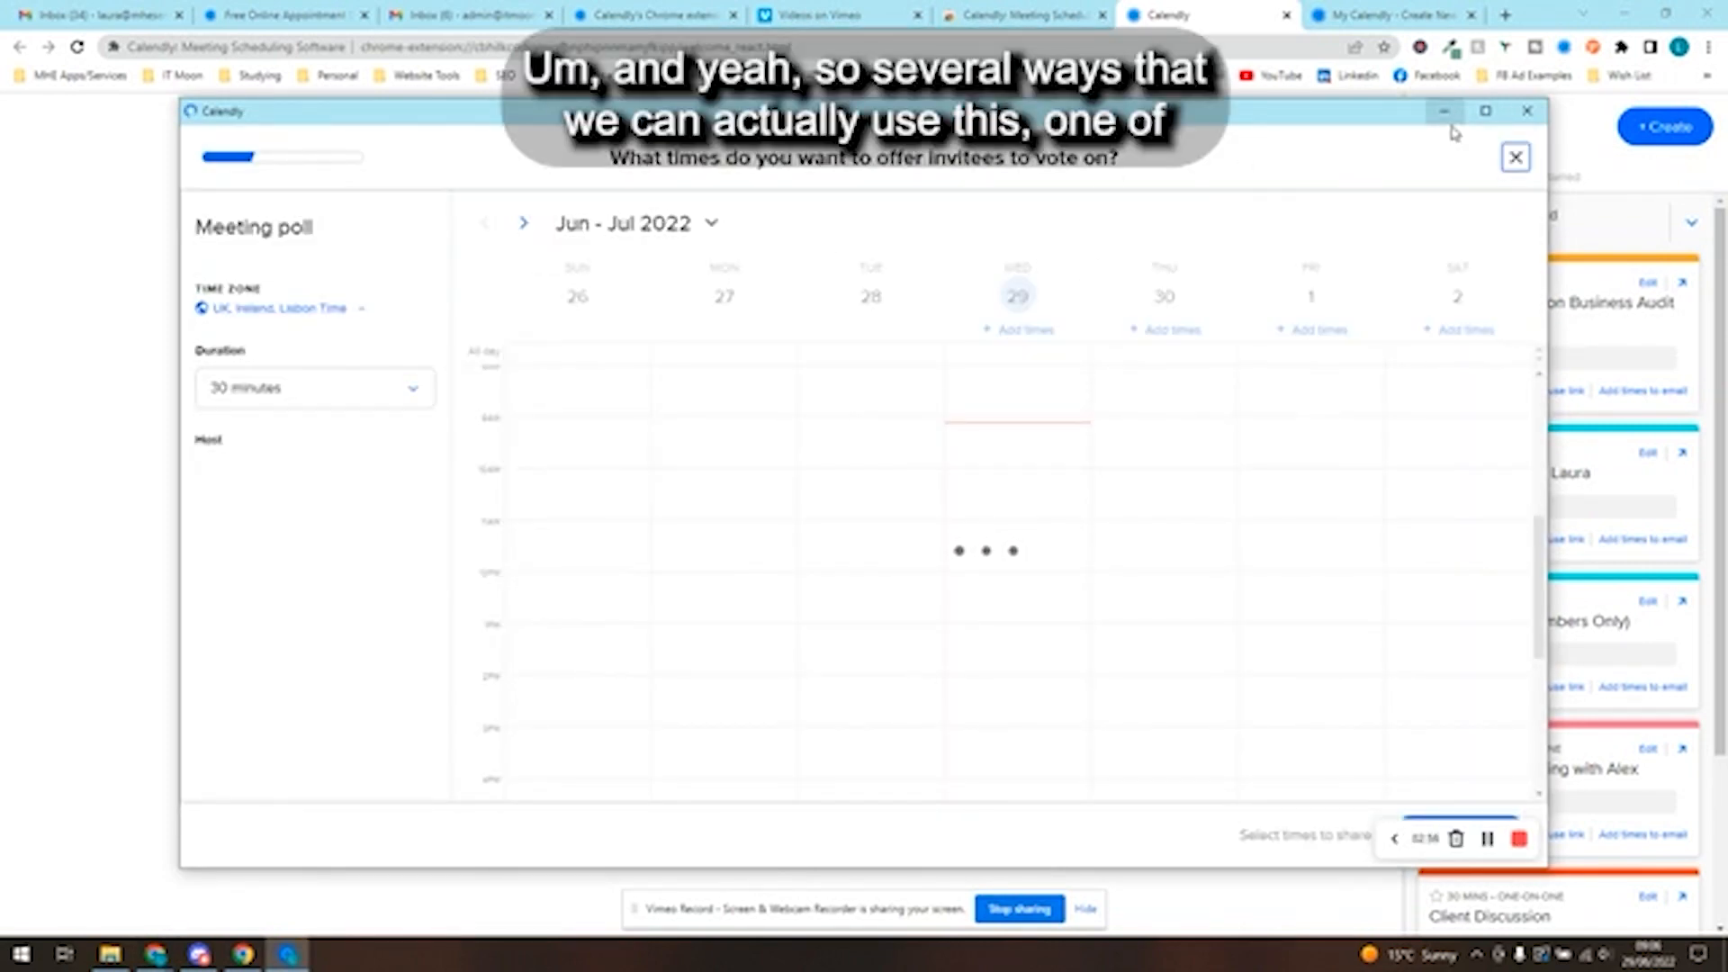
{"action": "left_click", "coordinate": [1528, 111]}
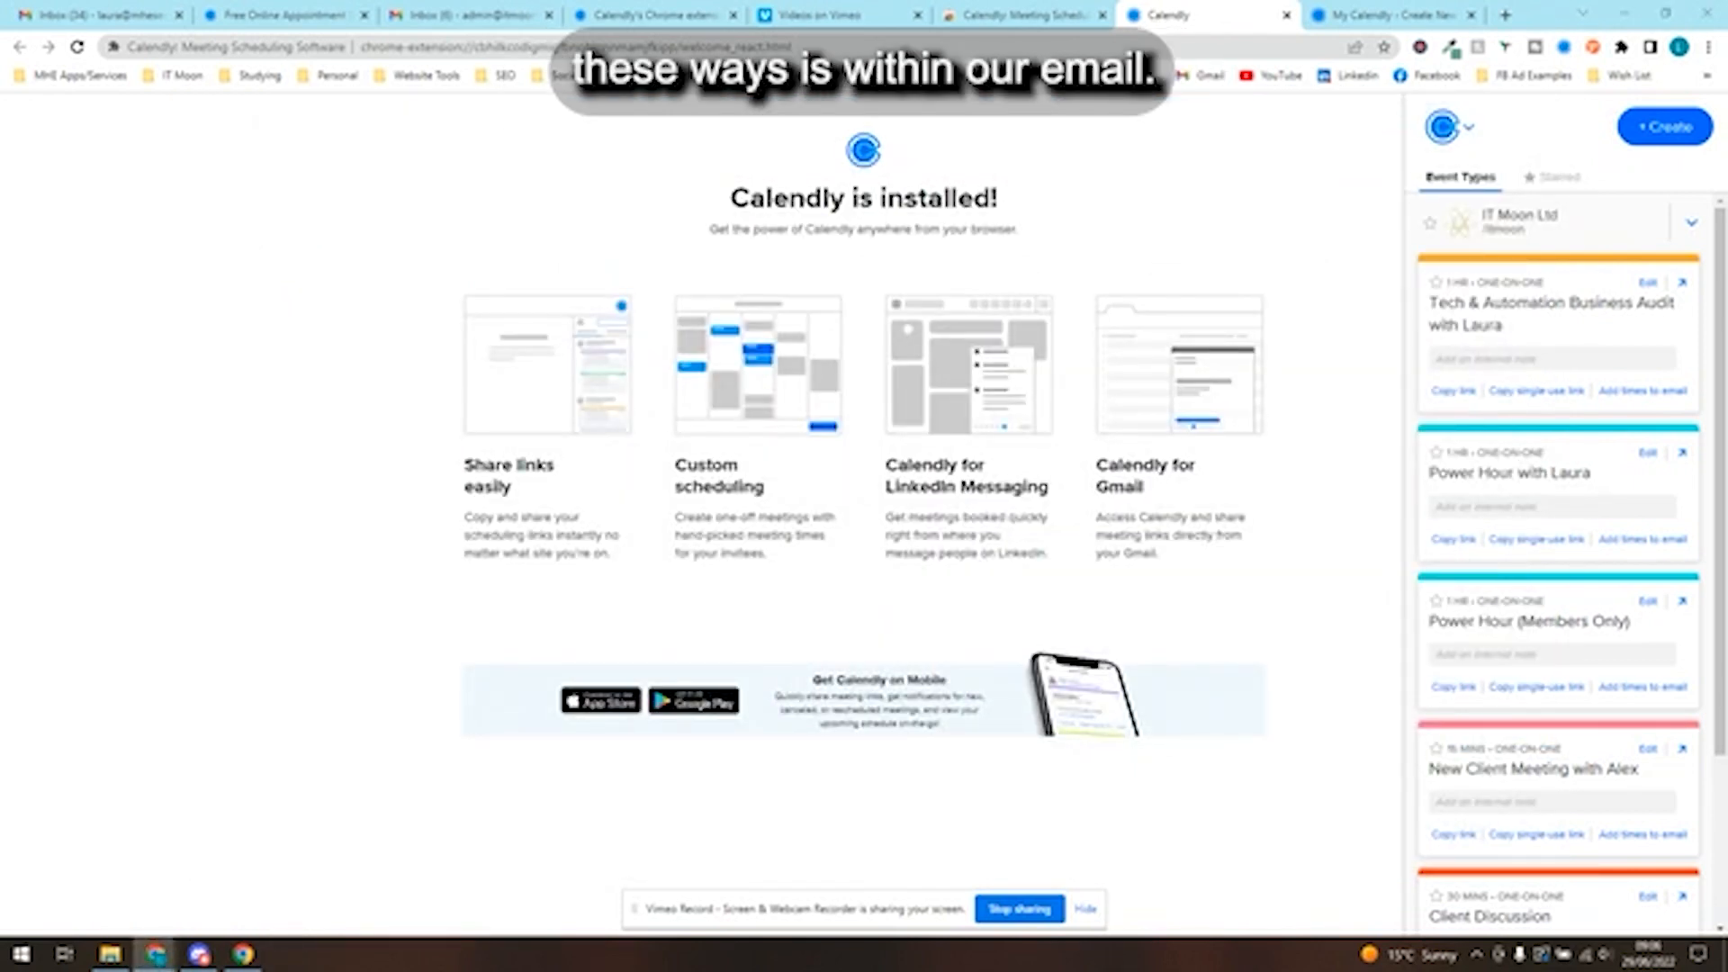
- Switch to the Gmail inbox, start a new message and show the Calendly extension sidebar beside it
{"action": "left_click", "coordinate": [538, 12]}
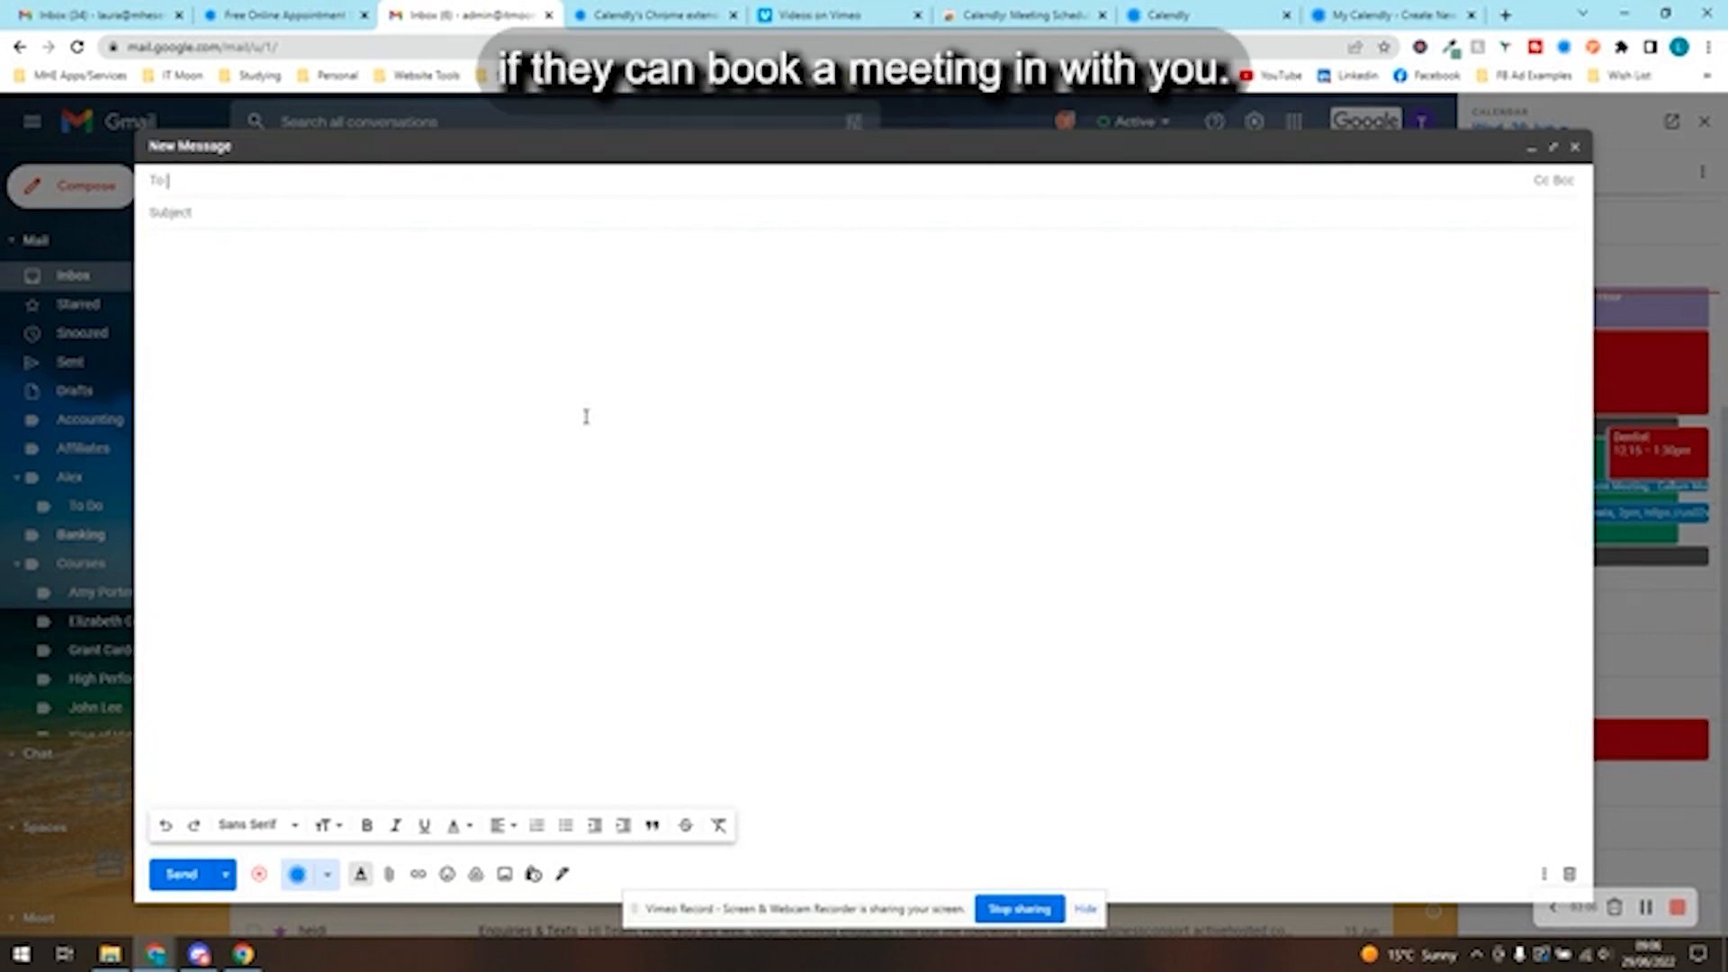
{"action": "left_click", "coordinate": [1565, 52]}
- Copy the Client Discussion booking link and load it in the browser tab used for the new event type
{"action": "scroll", "coordinate": [1524, 360], "scroll_direction": "down", "scroll_amount": 3}
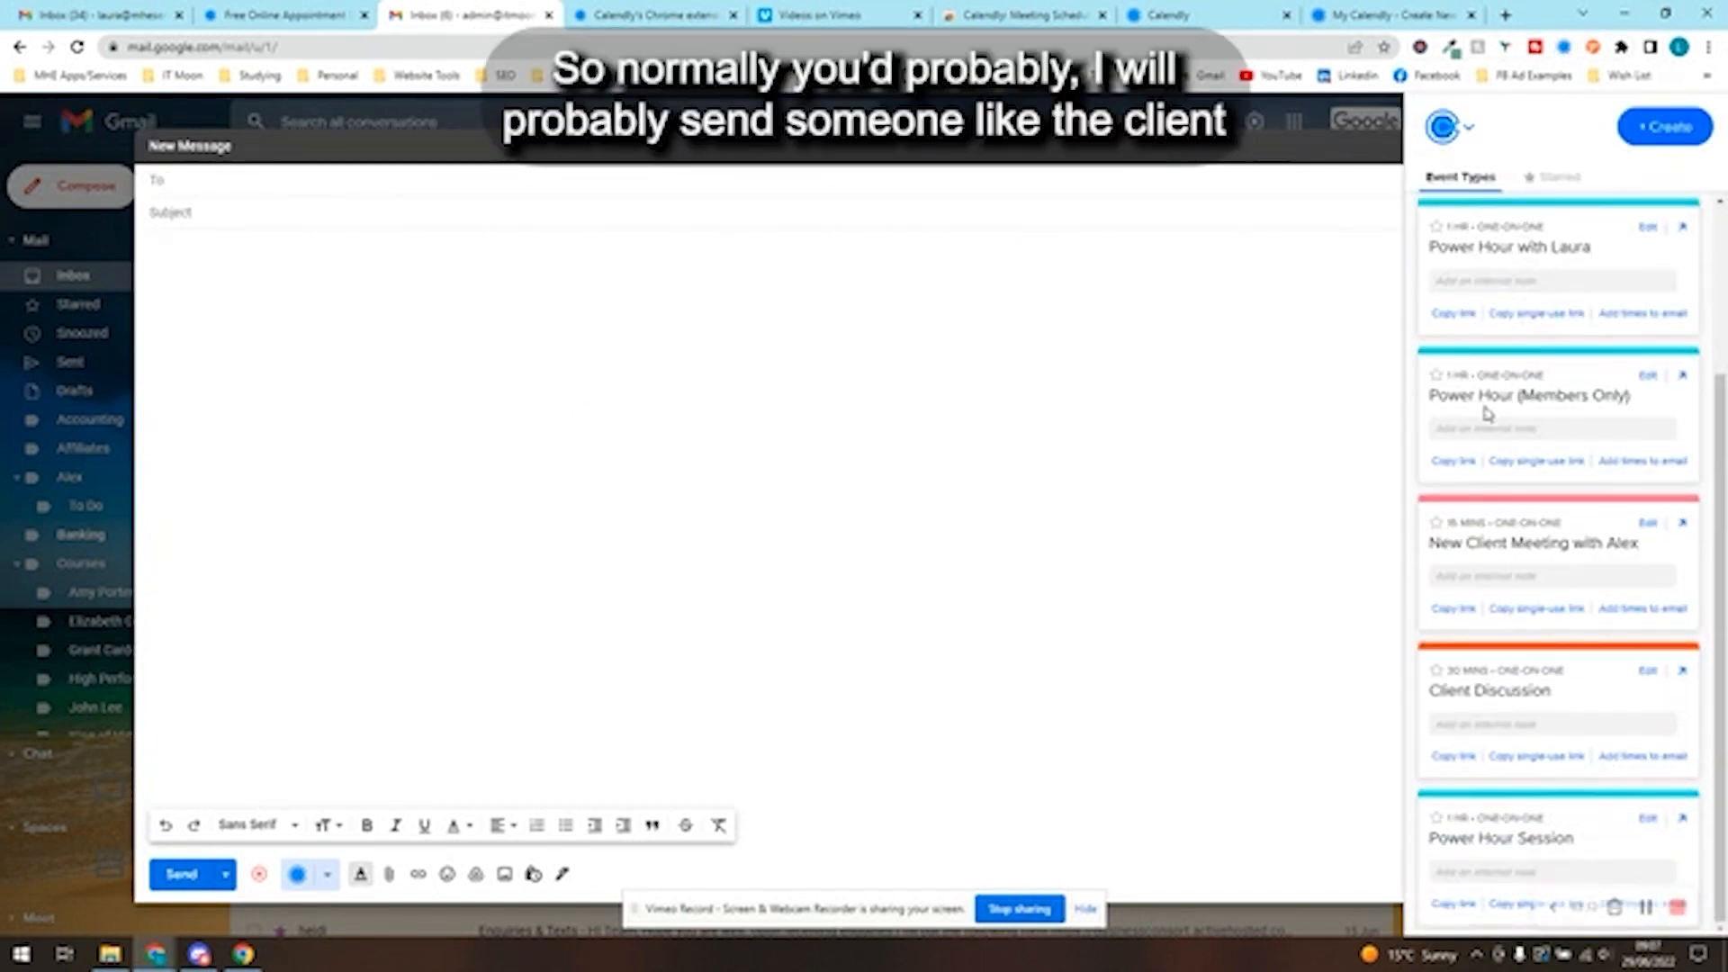
{"action": "left_click", "coordinate": [1332, 15]}
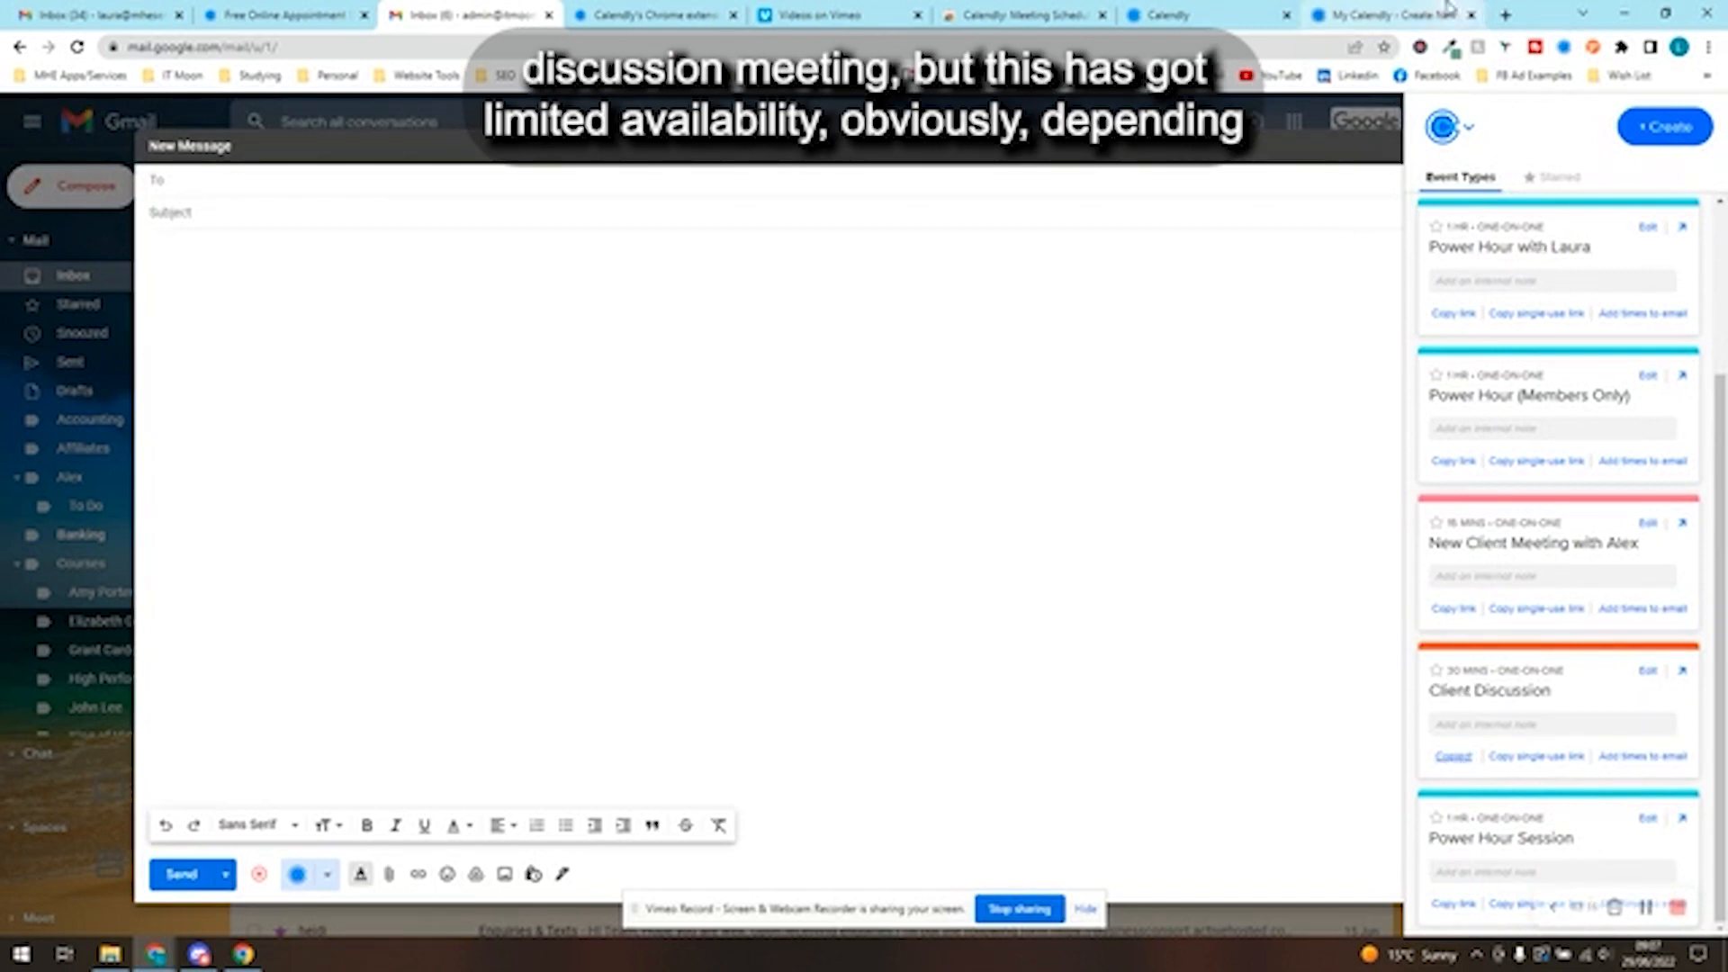
{"action": "left_click", "coordinate": [1288, 47]}
{"action": "type", "text": "calendly.com/itmoon/client-discussion"}
{"action": "key", "text": "Return"}
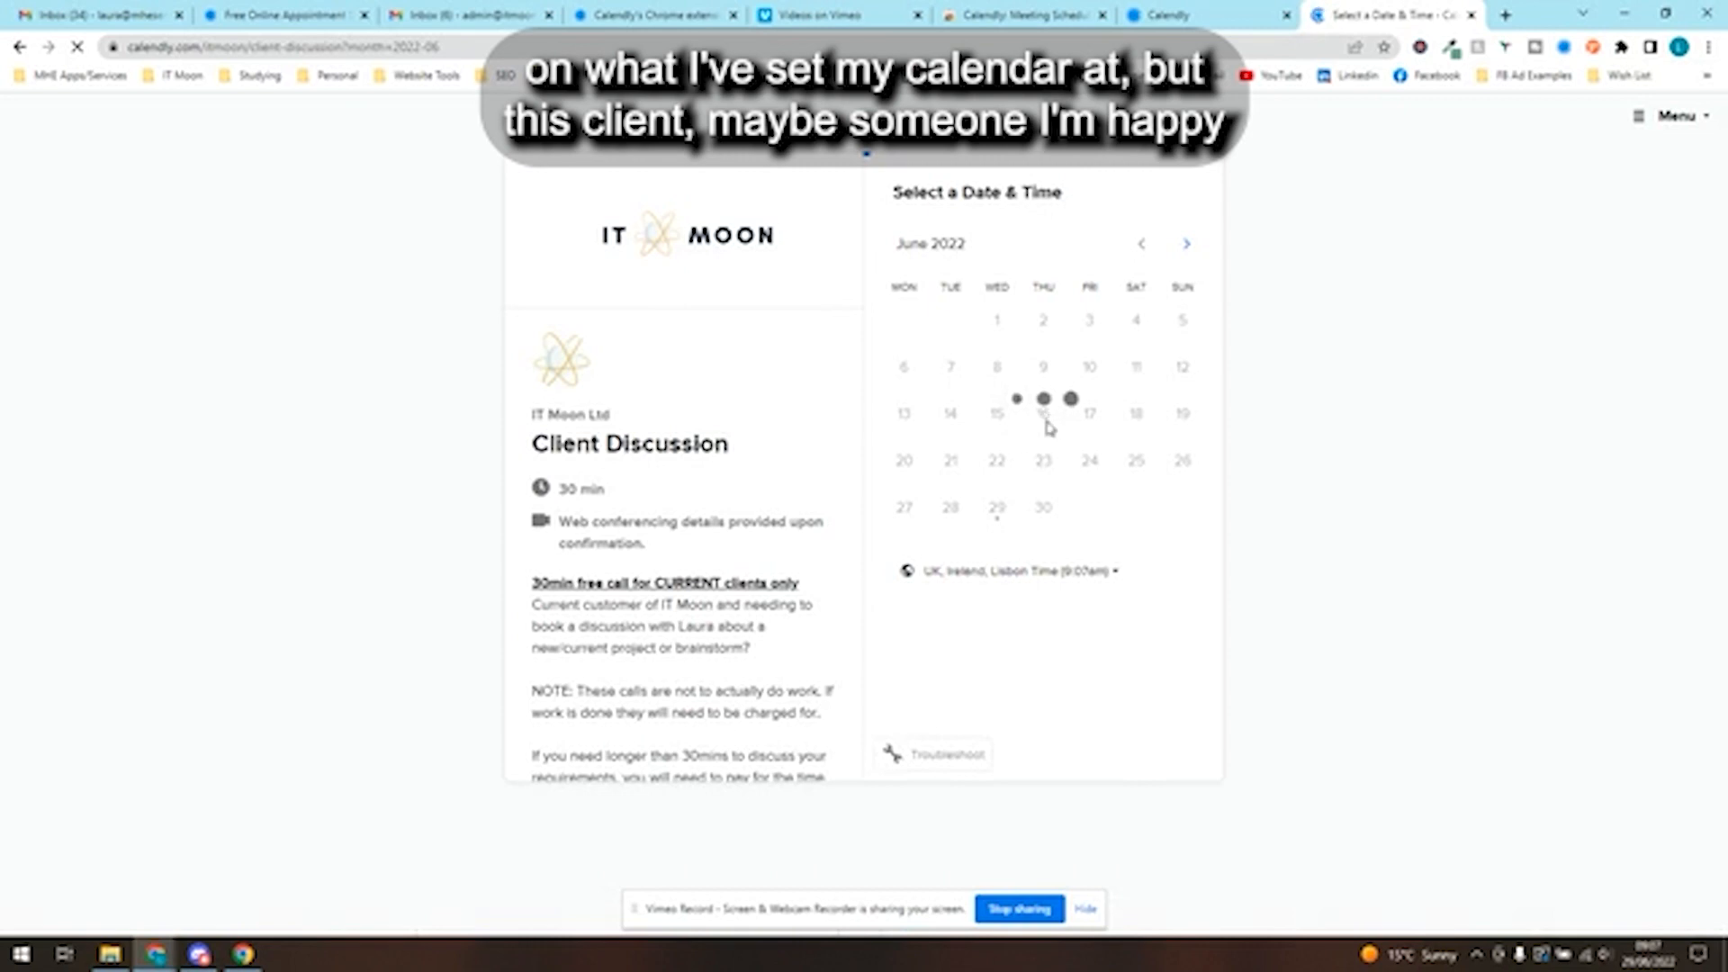
- In the Gmail draft, greet the client and write "No problem at all, just pick a date/time that suits you and we can get this booked in"
{"action": "left_click", "coordinate": [1051, 430]}
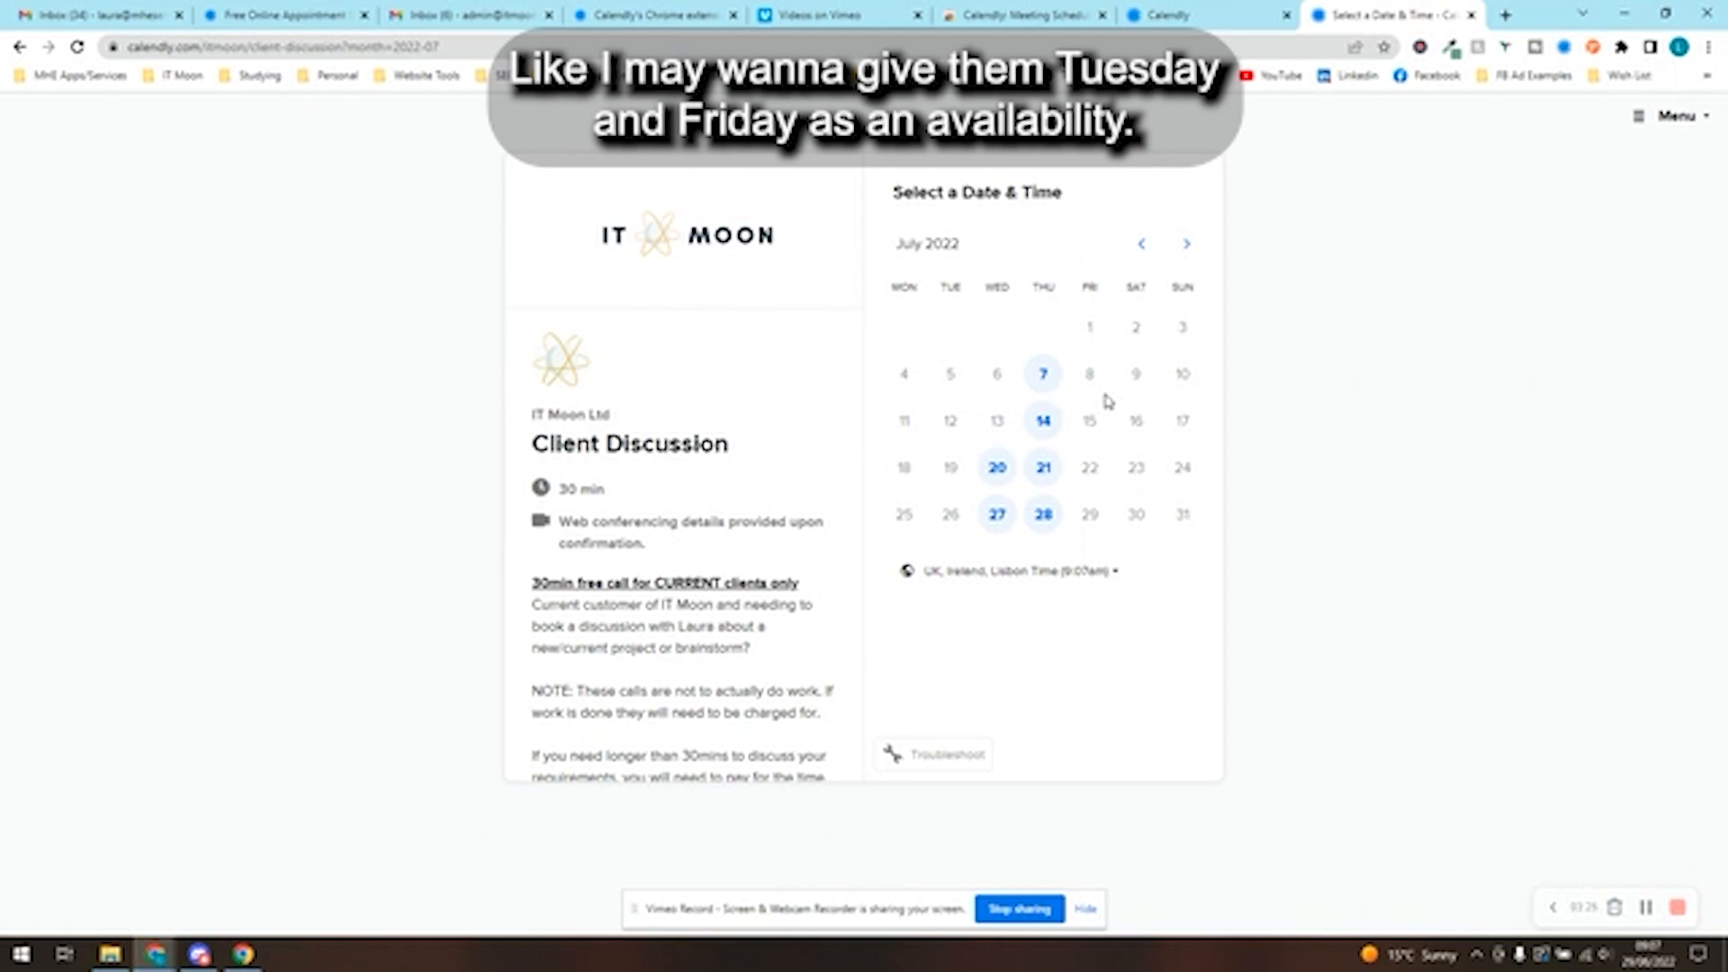
{"action": "left_click", "coordinate": [446, 12]}
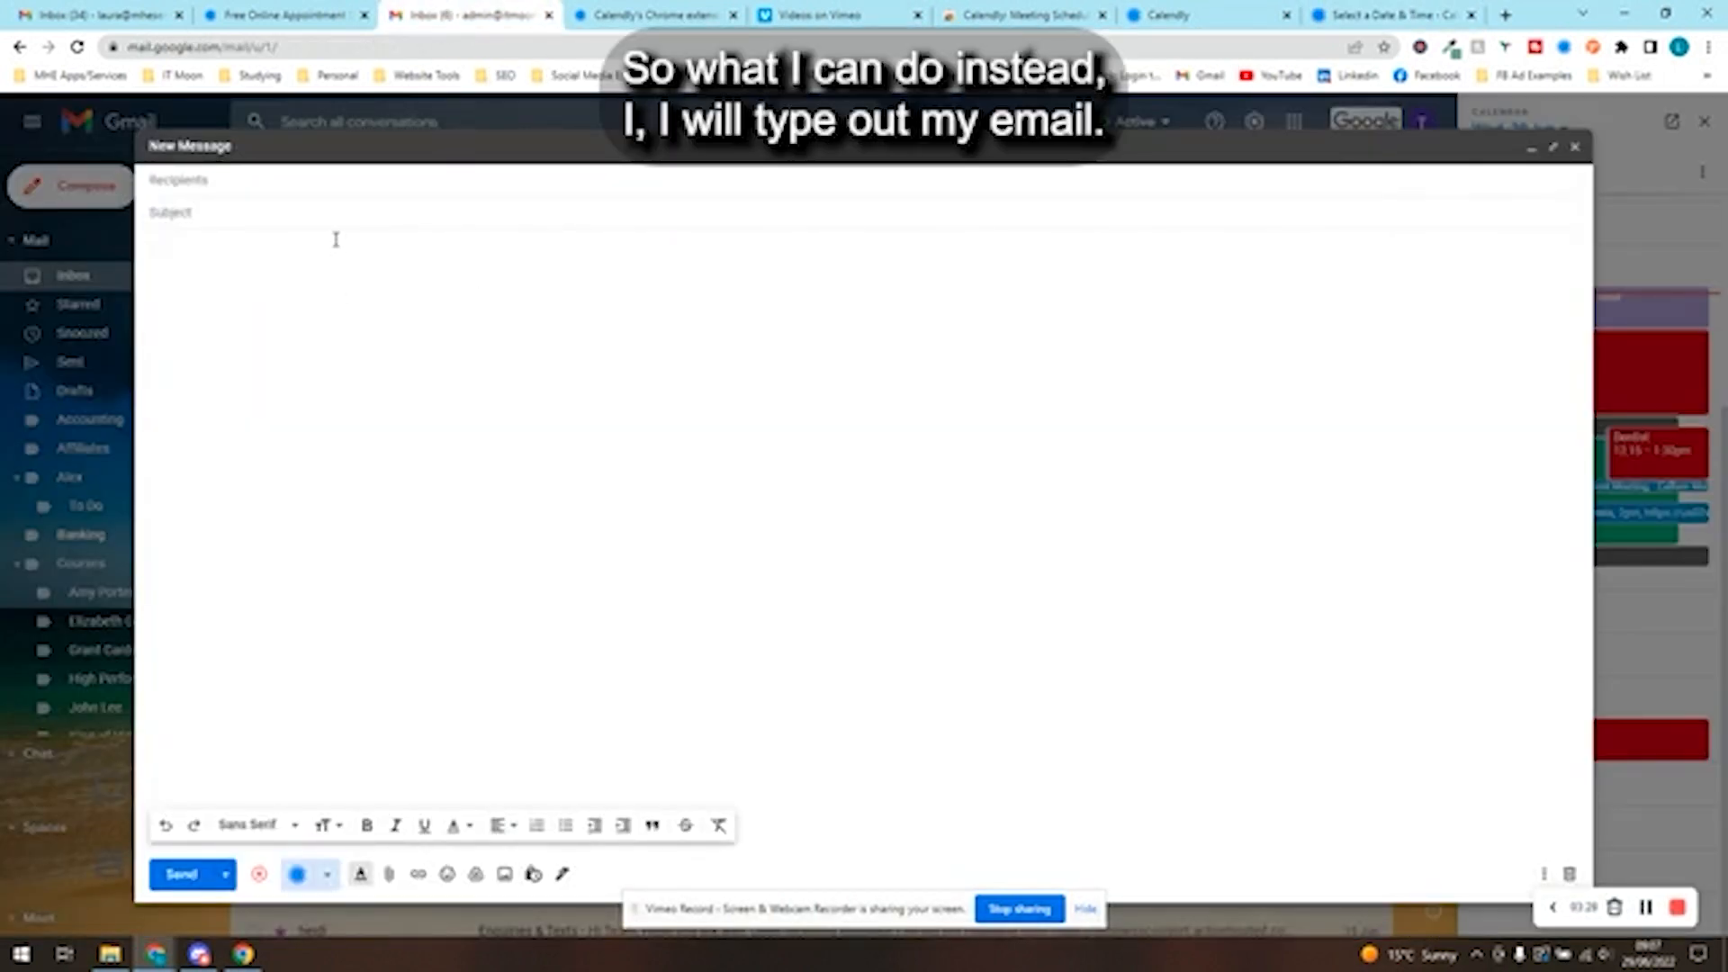
{"action": "type", "text": "Hi Joe,"}
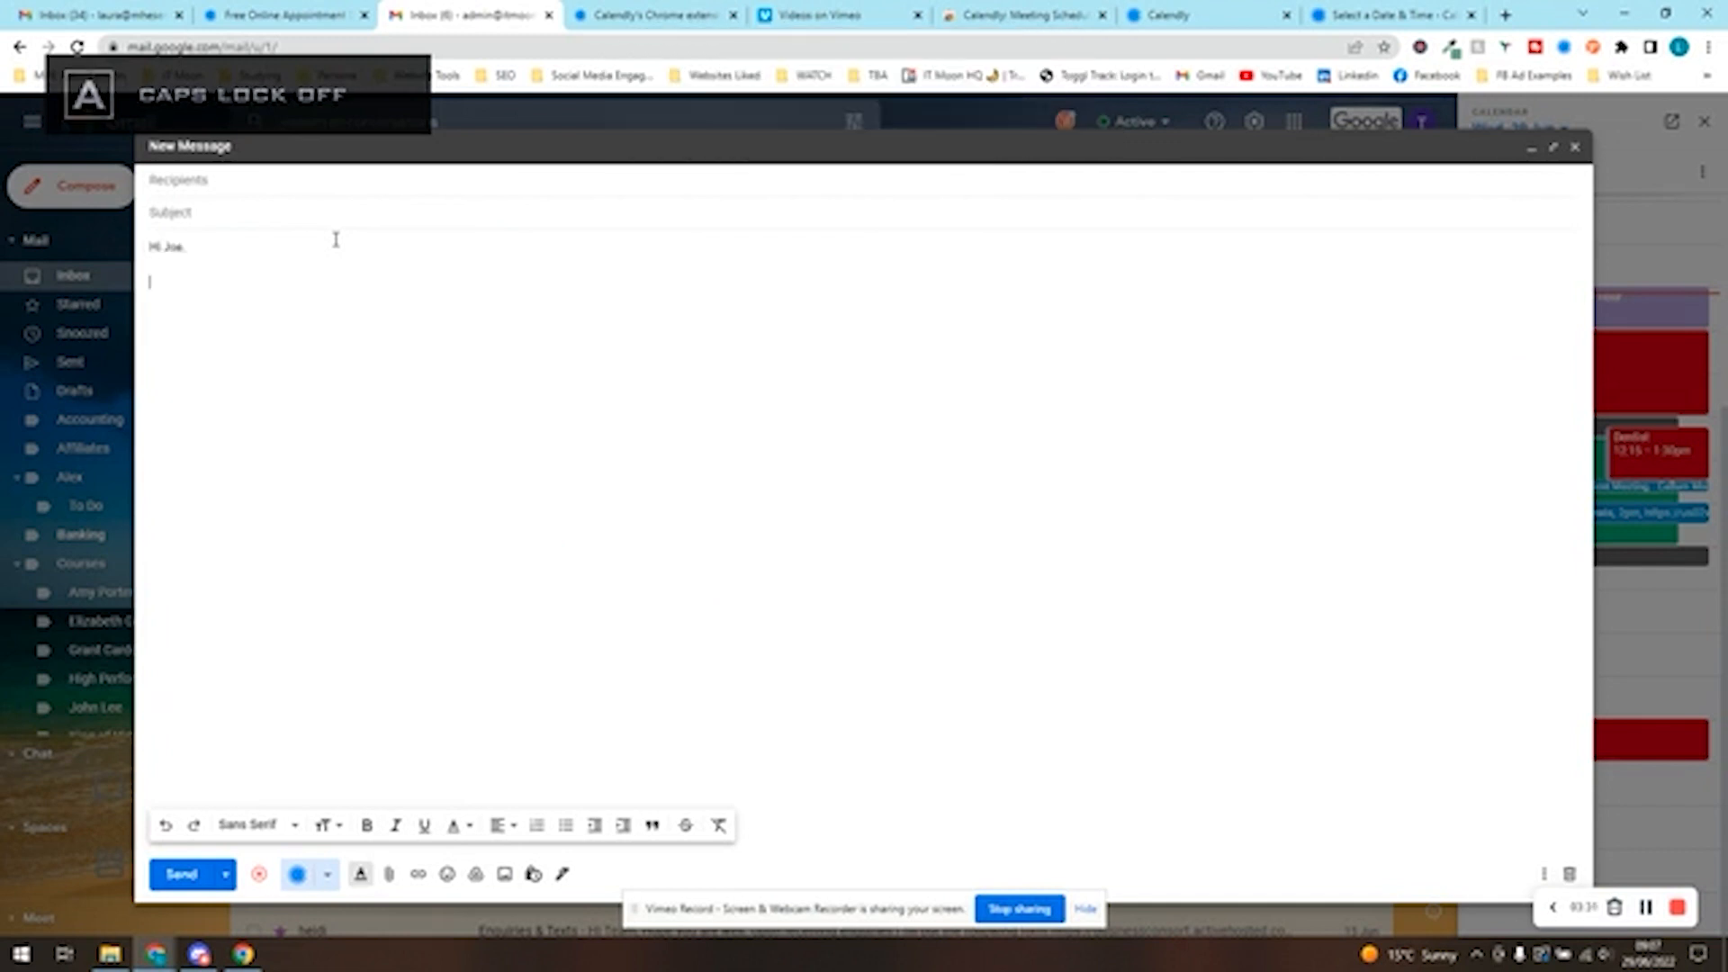
{"action": "key", "text": "Caps_Lock"}
{"action": "type", "text": "N"}
{"action": "key", "text": "Caps_Lock"}
{"action": "type", "text": "o problem at"}
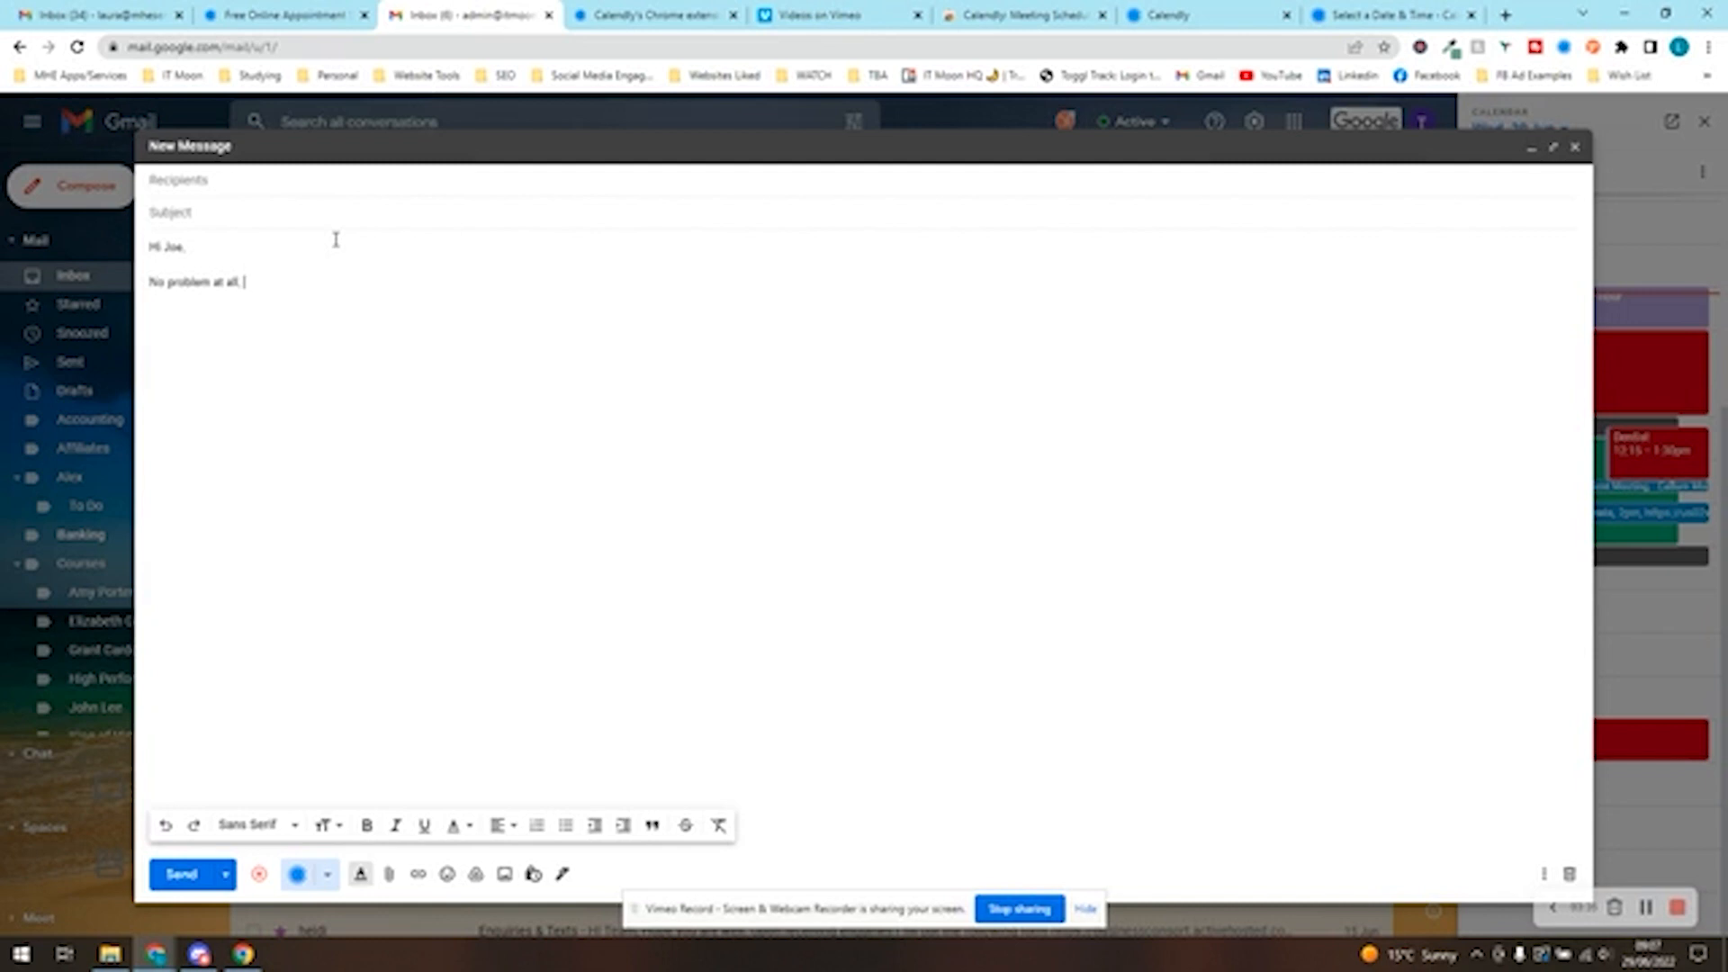
{"action": "type", "text": " all, just pick a dae"}
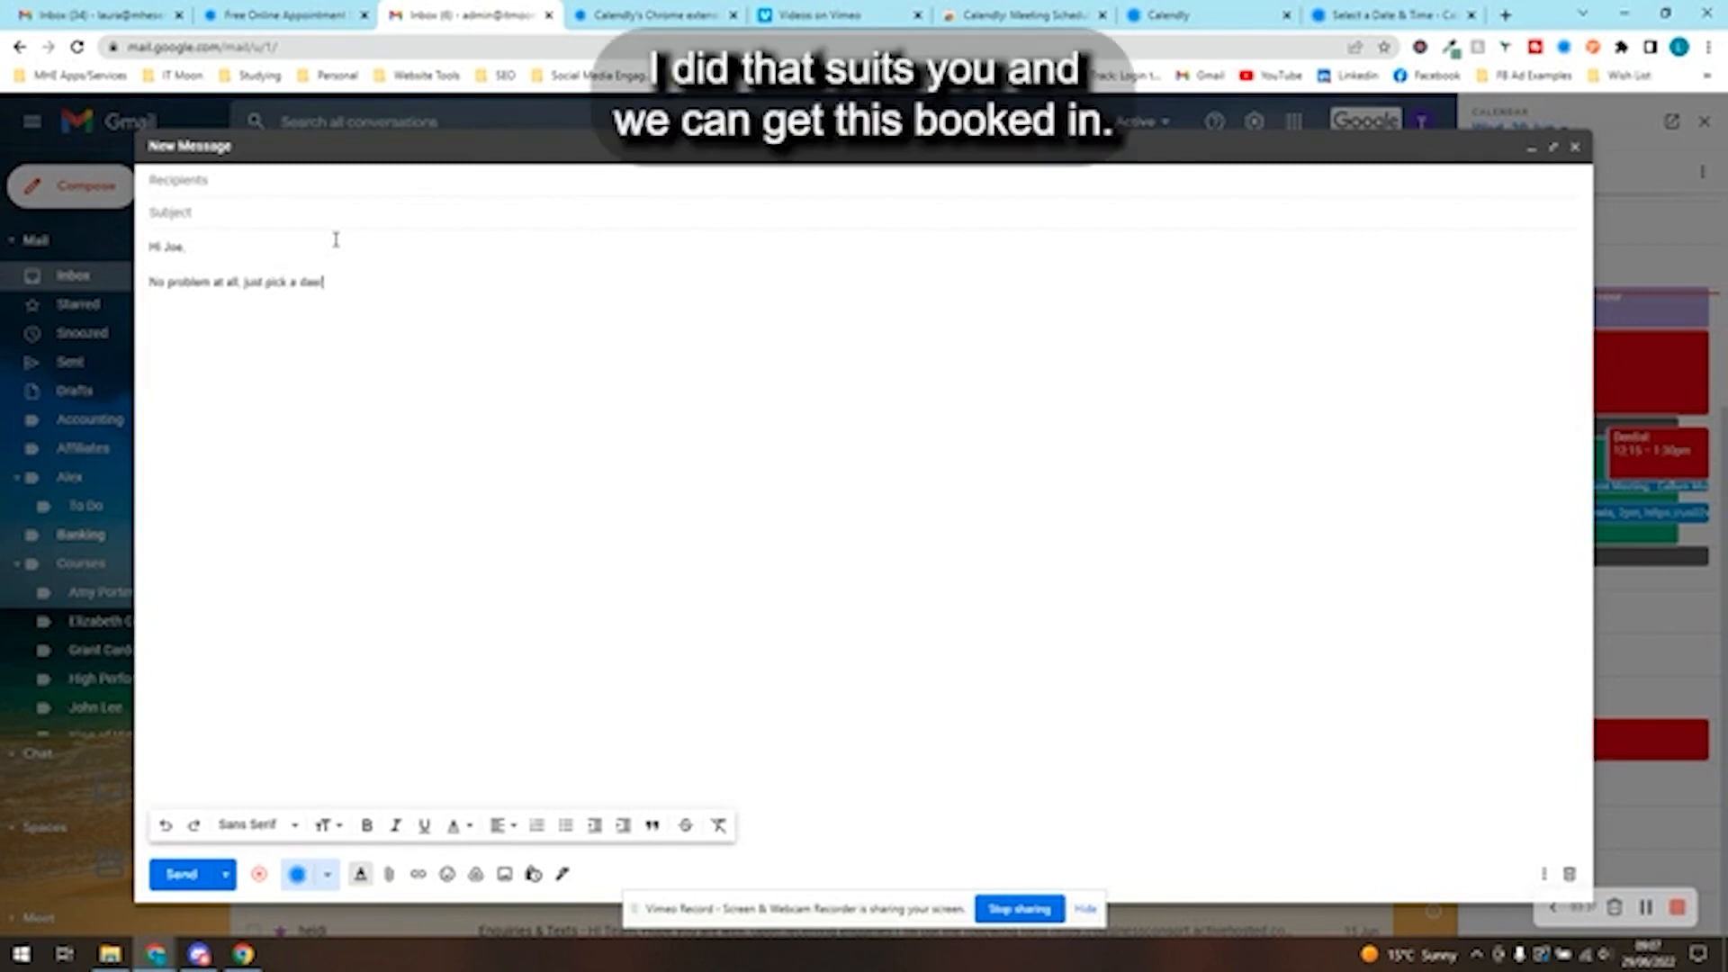
{"action": "key", "text": "BackSpace"}
{"action": "type", "text": "te/time that suits you and we can"}
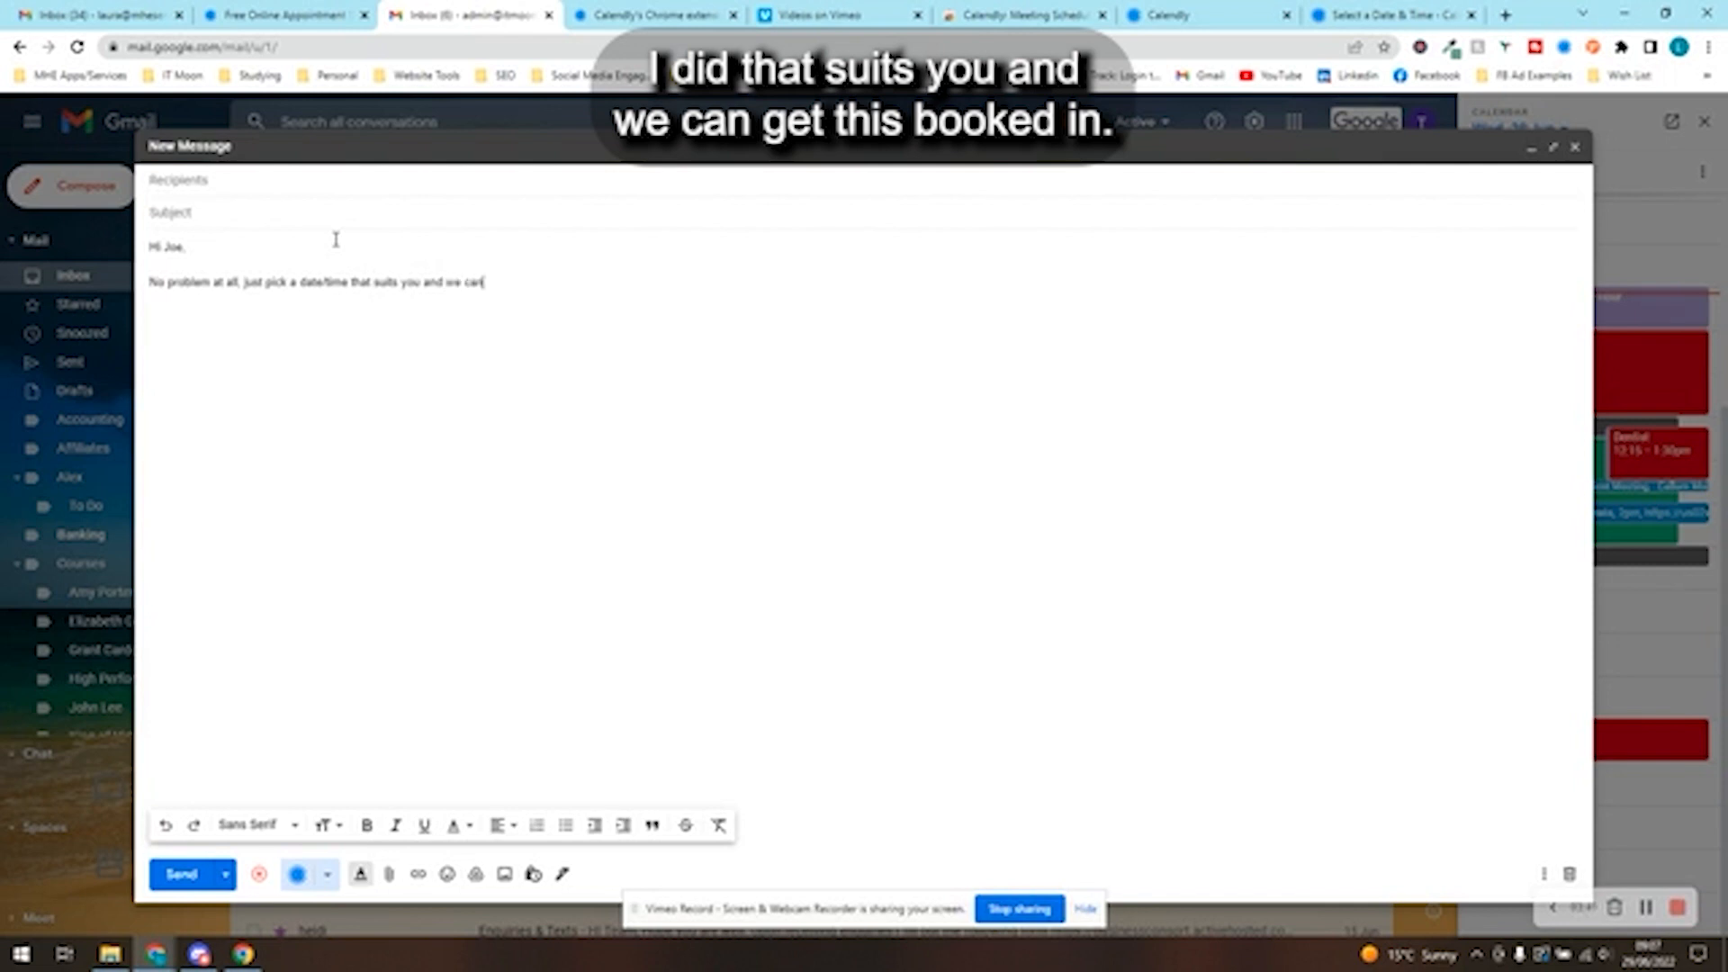
{"action": "type", "text": " get this booked in"}
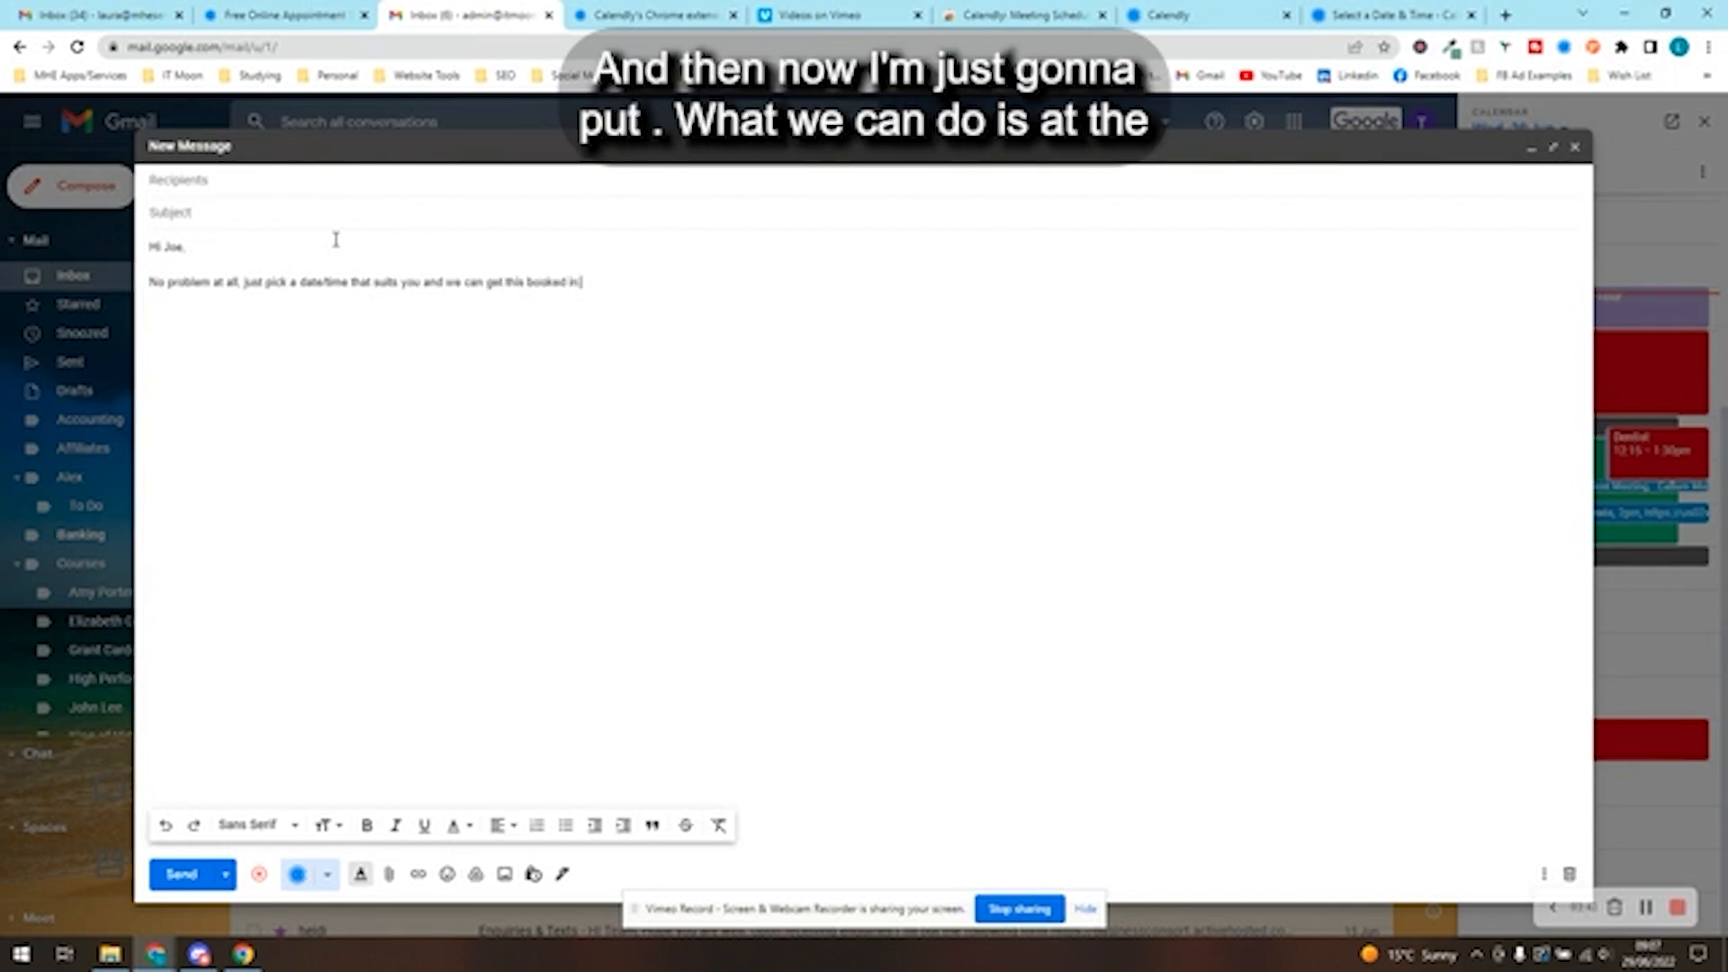
- End the email with "Thanks," and the sender's first name on a separate line
{"action": "key", "text": "Return"}
{"action": "key", "text": "Return"}
{"action": "type", "text": "T"}
{"action": "key", "text": "Caps_Lock"}
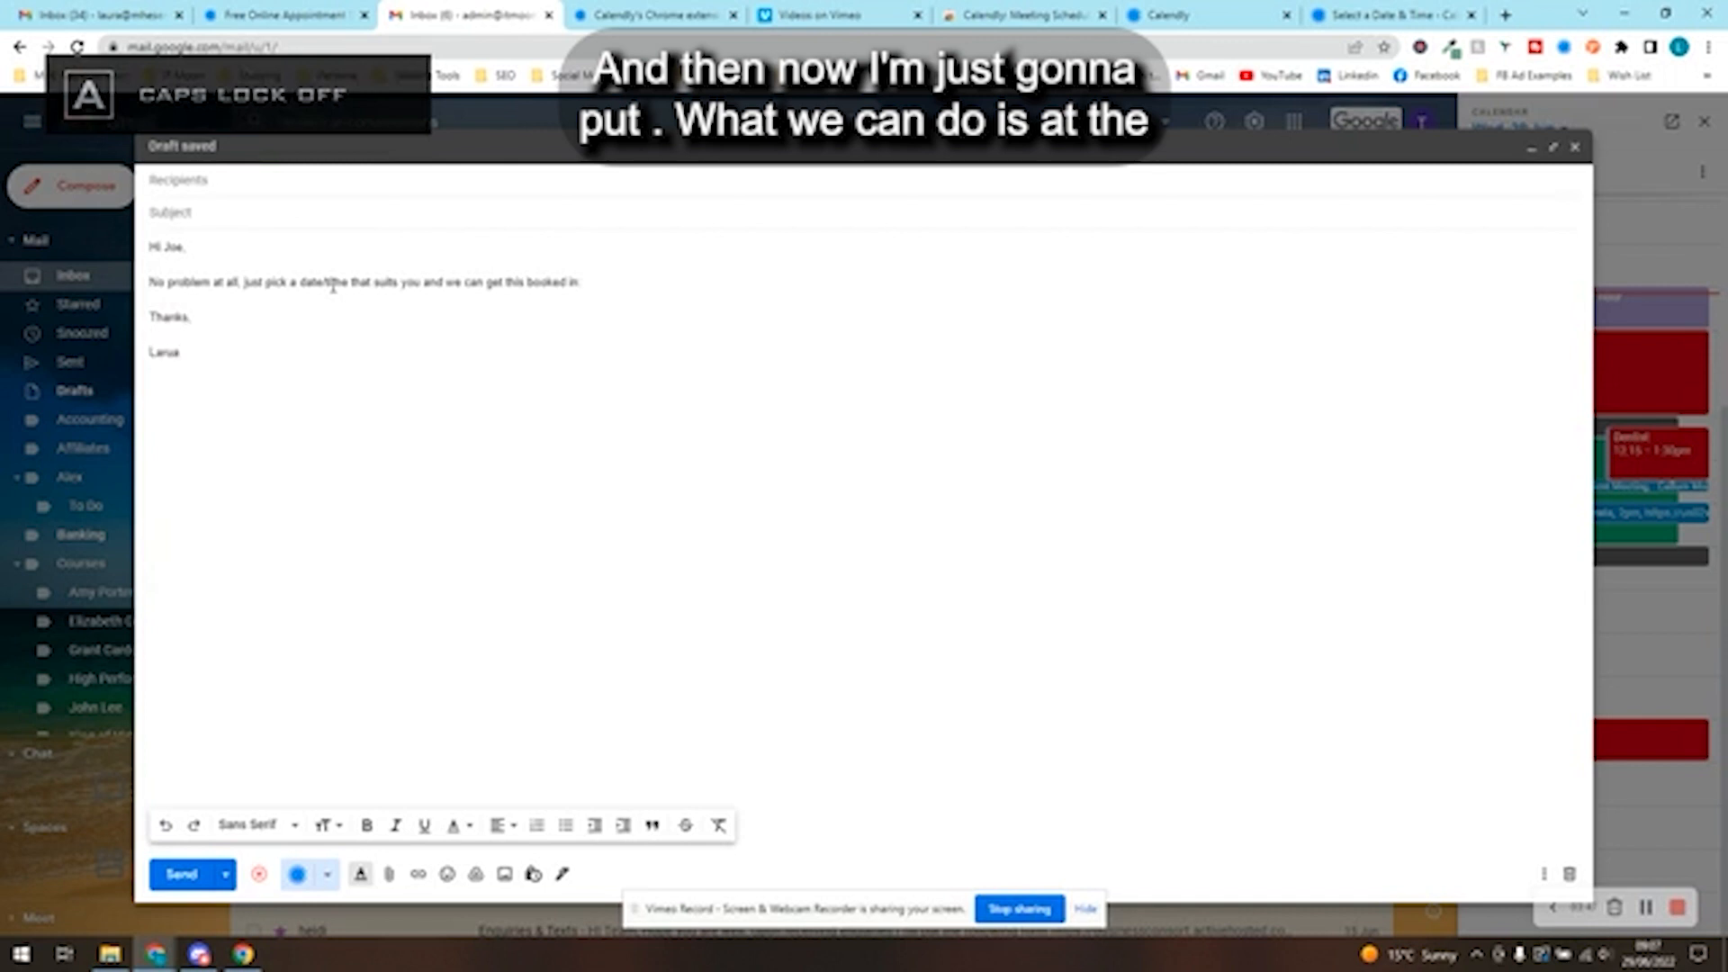
{"action": "key", "text": "BackSpace"}
{"action": "key", "text": "BackSpace"}
{"action": "key", "text": "BackSpace"}
{"action": "type", "text": "u"}
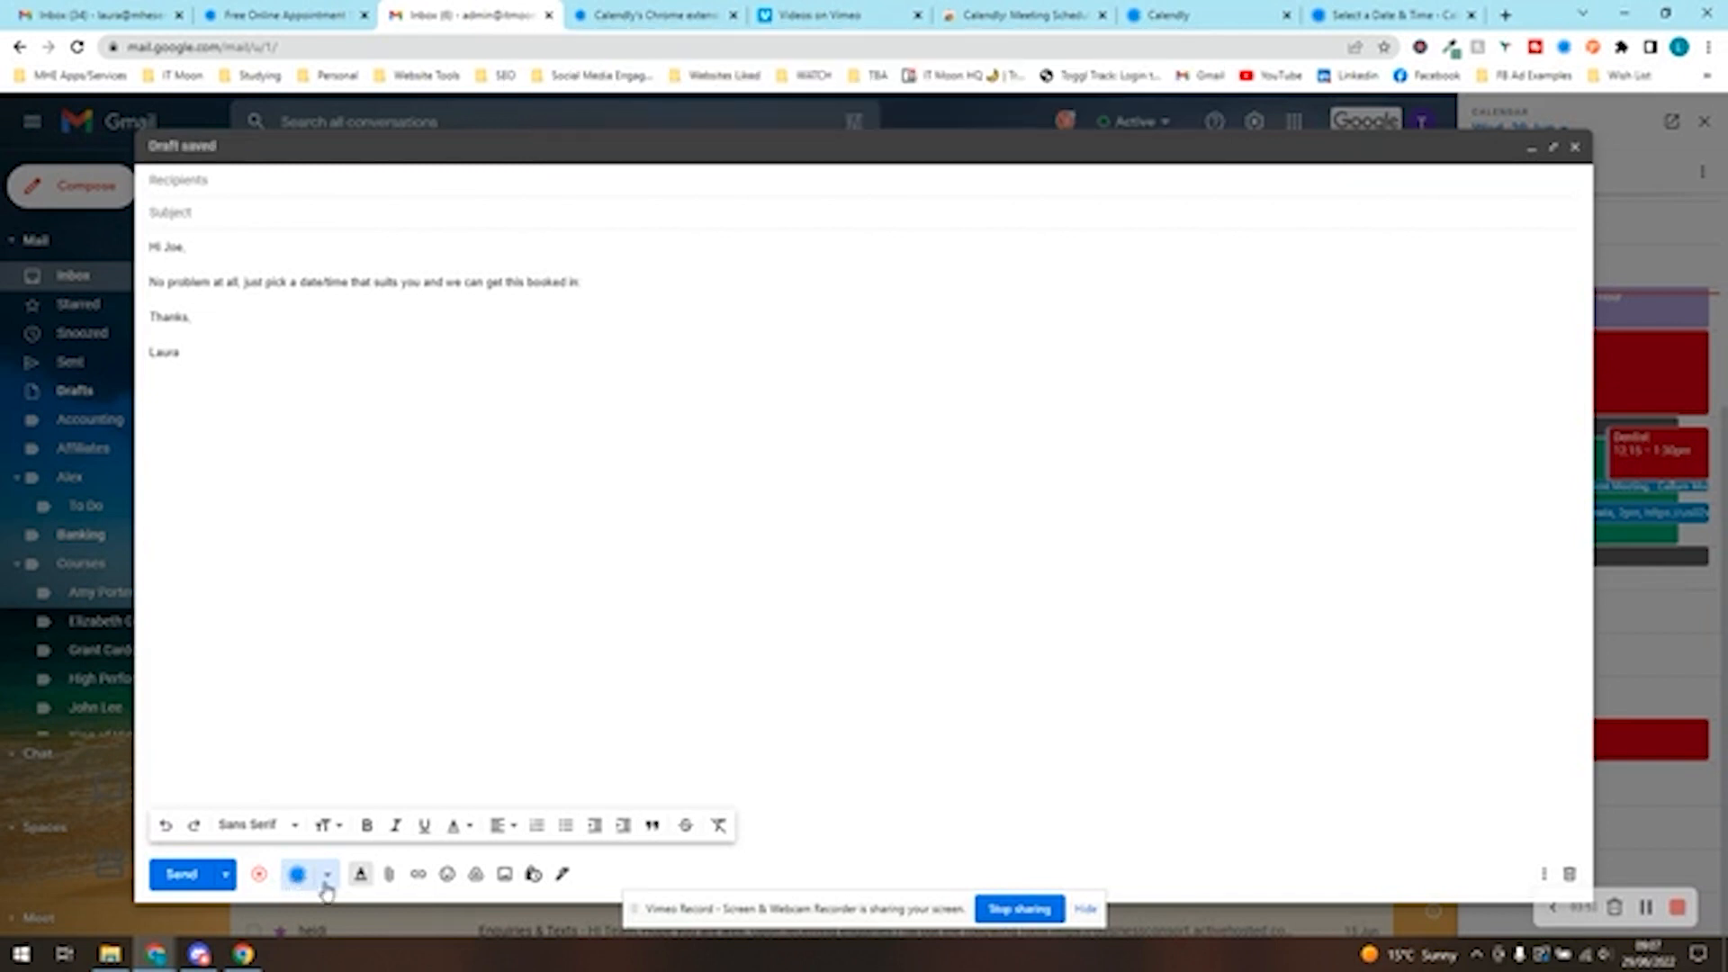
- Start a one-off Calendly meeting from the email draft and show the week of 24 to 30 July 2022
{"action": "left_click", "coordinate": [326, 880]}
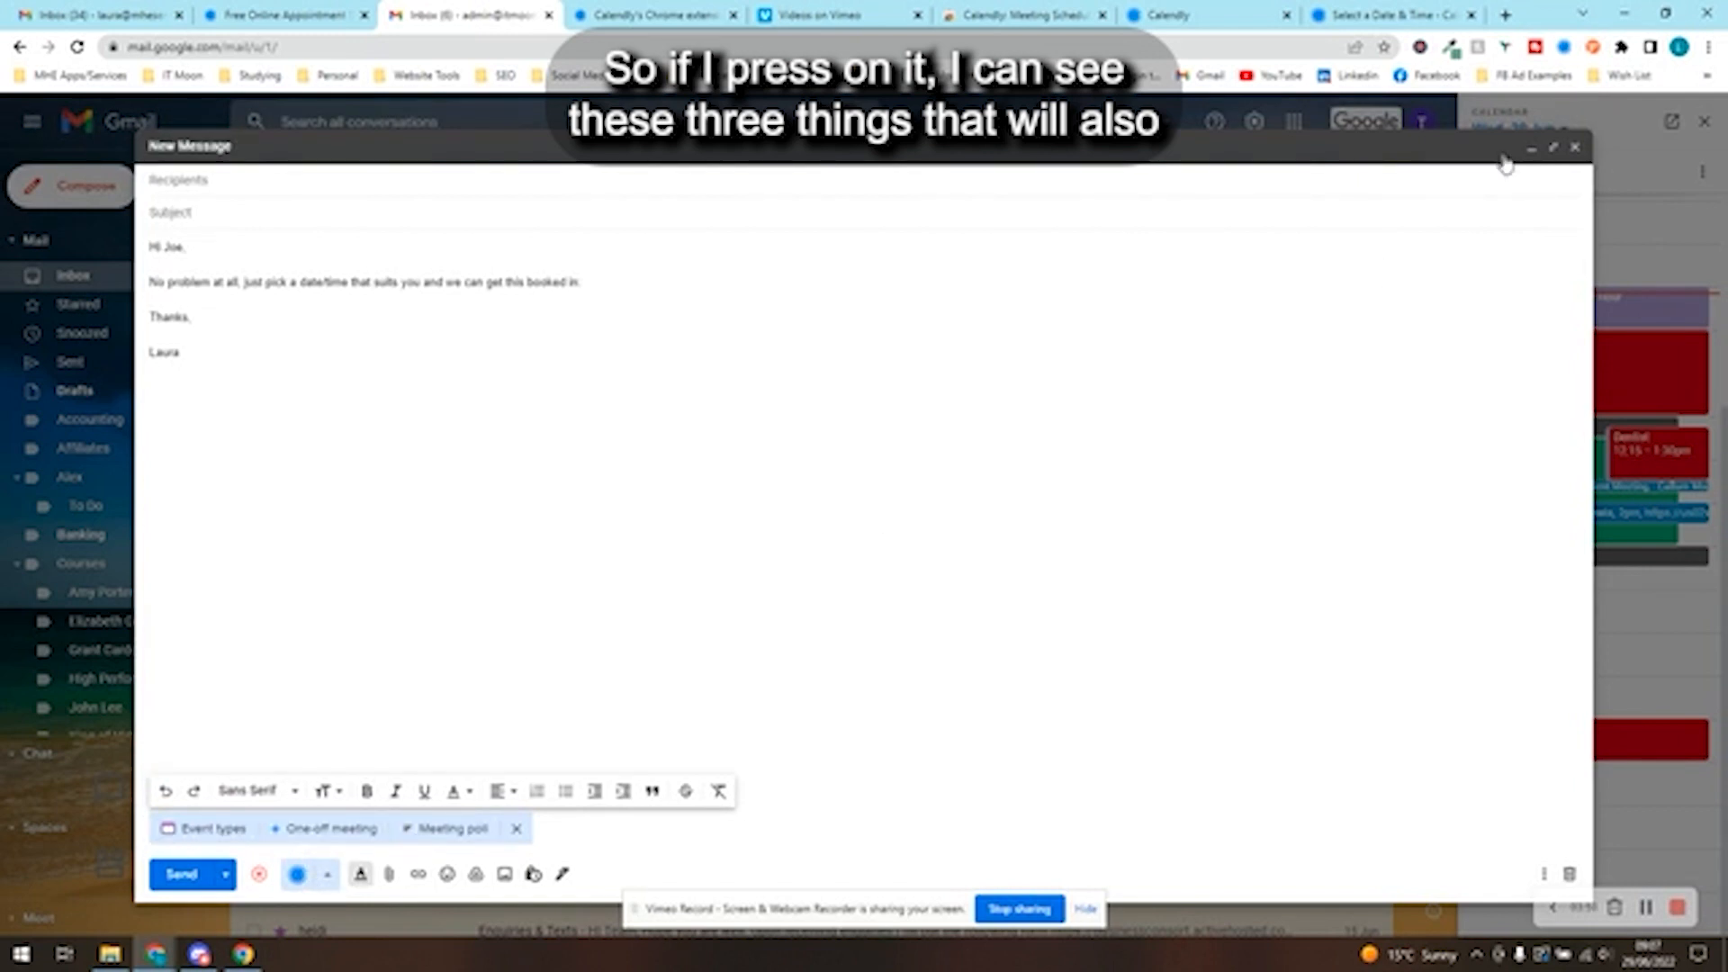
{"action": "left_click", "coordinate": [326, 829]}
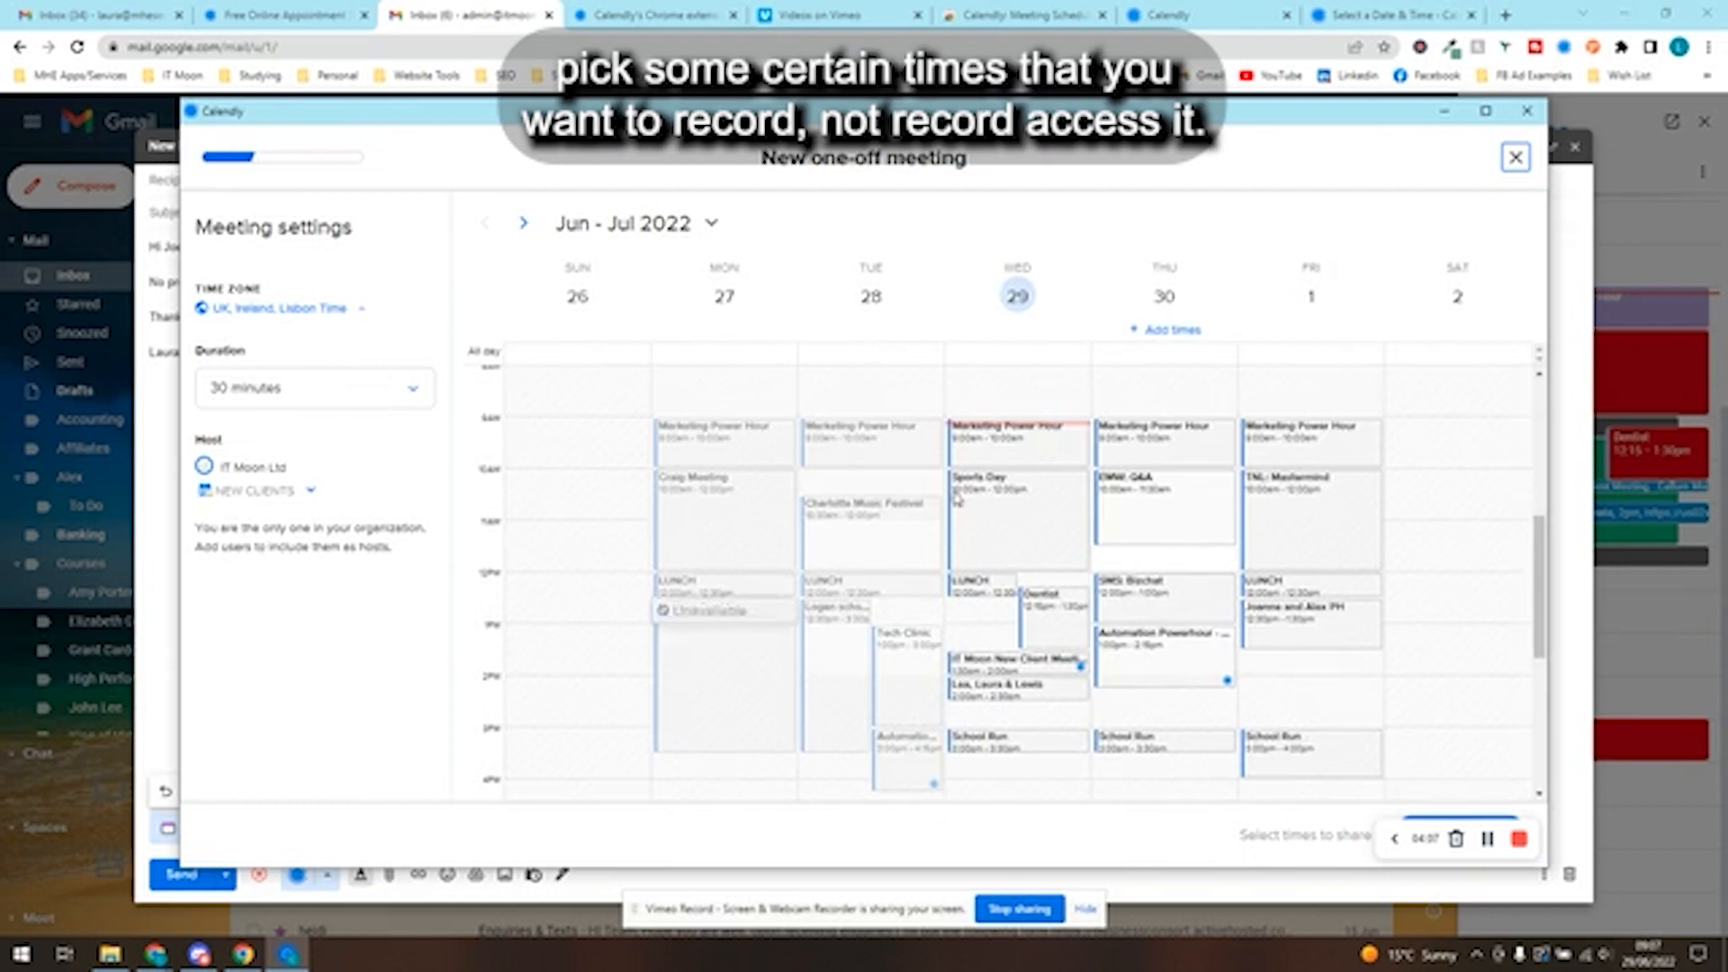
{"action": "left_click", "coordinate": [523, 227]}
{"action": "left_click", "coordinate": [529, 227]}
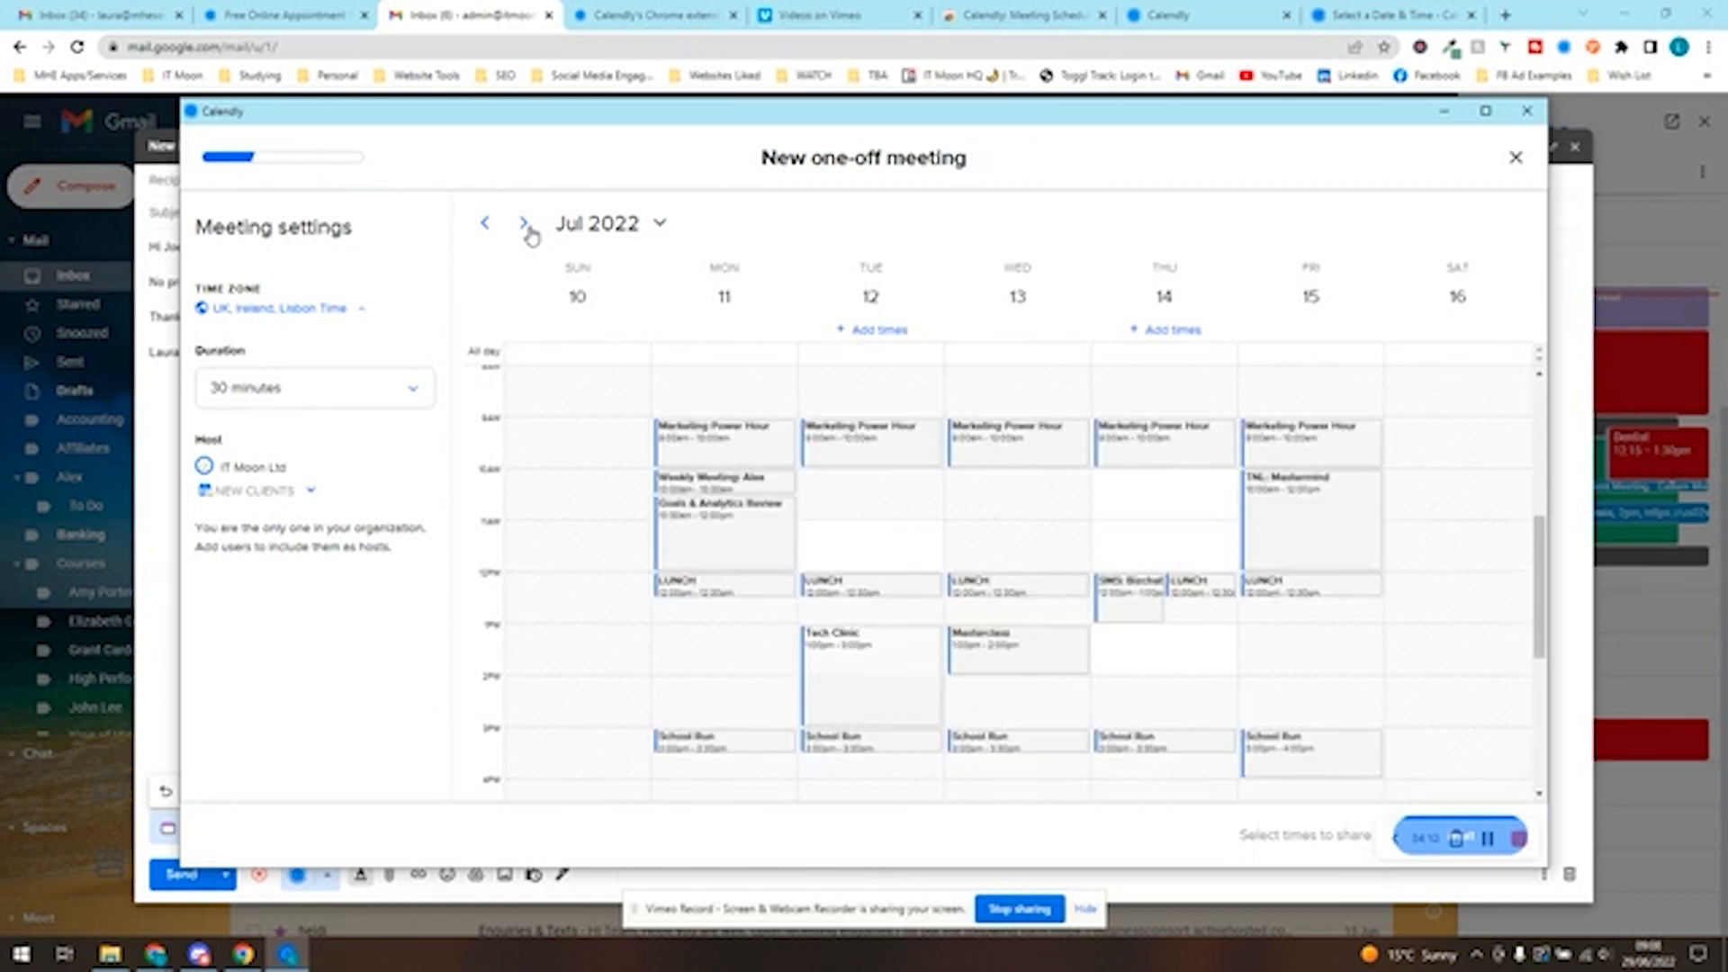
{"action": "left_click", "coordinate": [524, 225]}
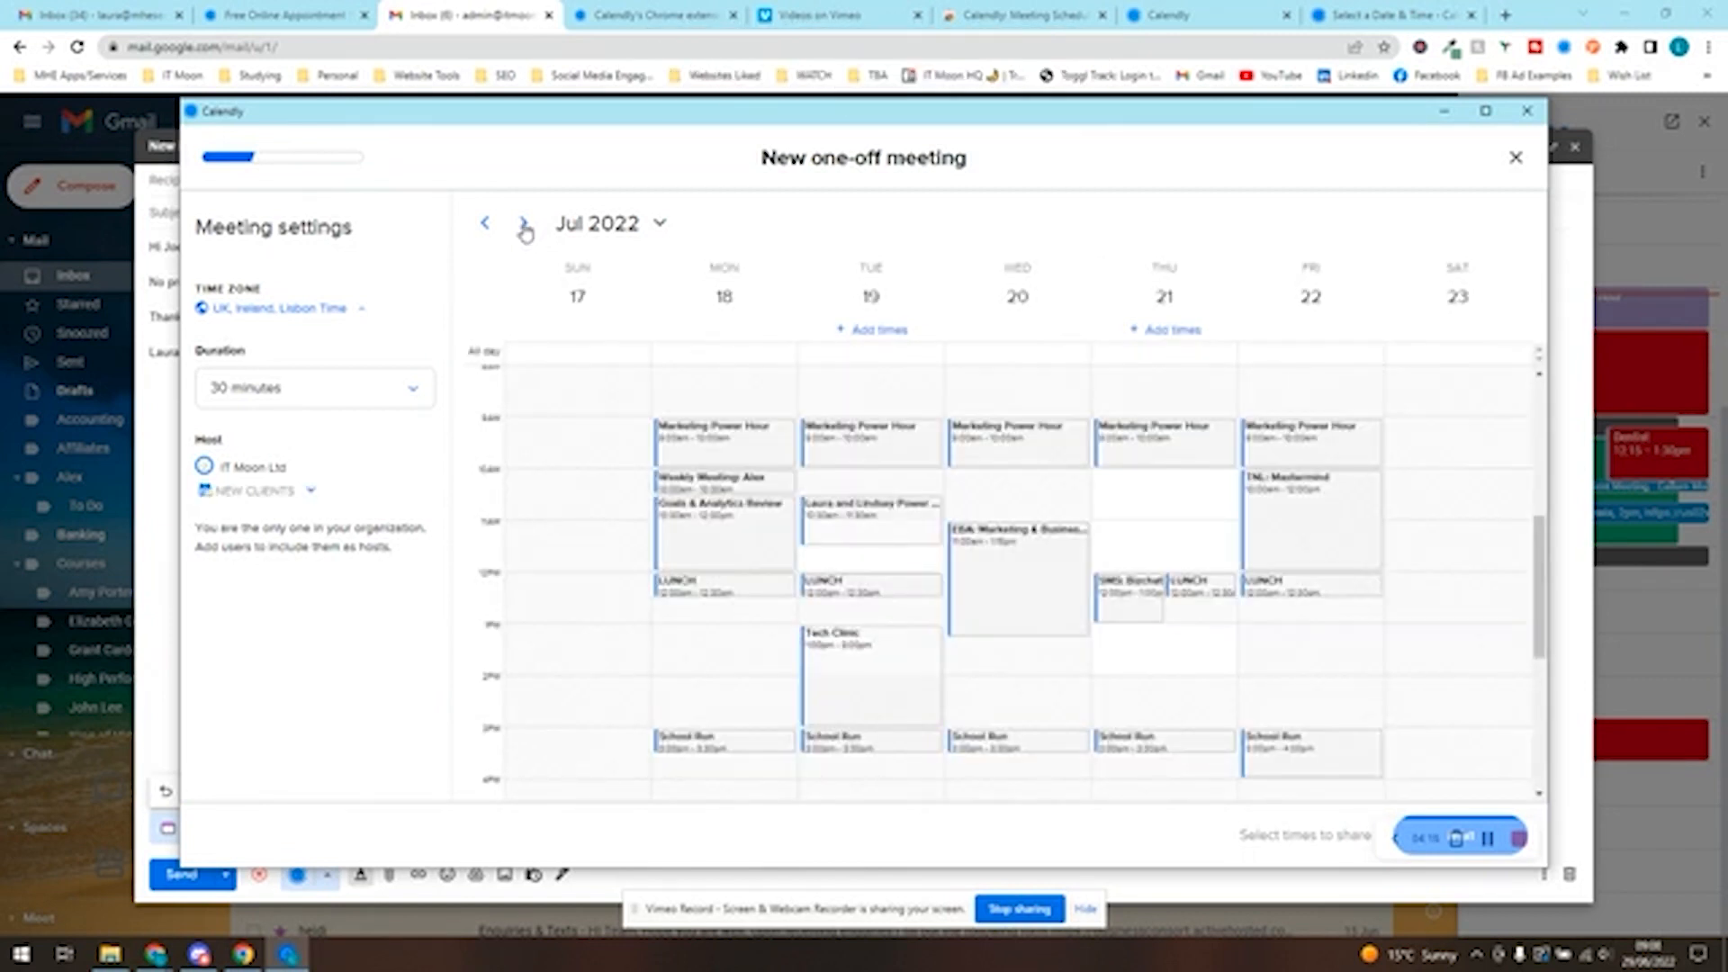
{"action": "left_click", "coordinate": [524, 225]}
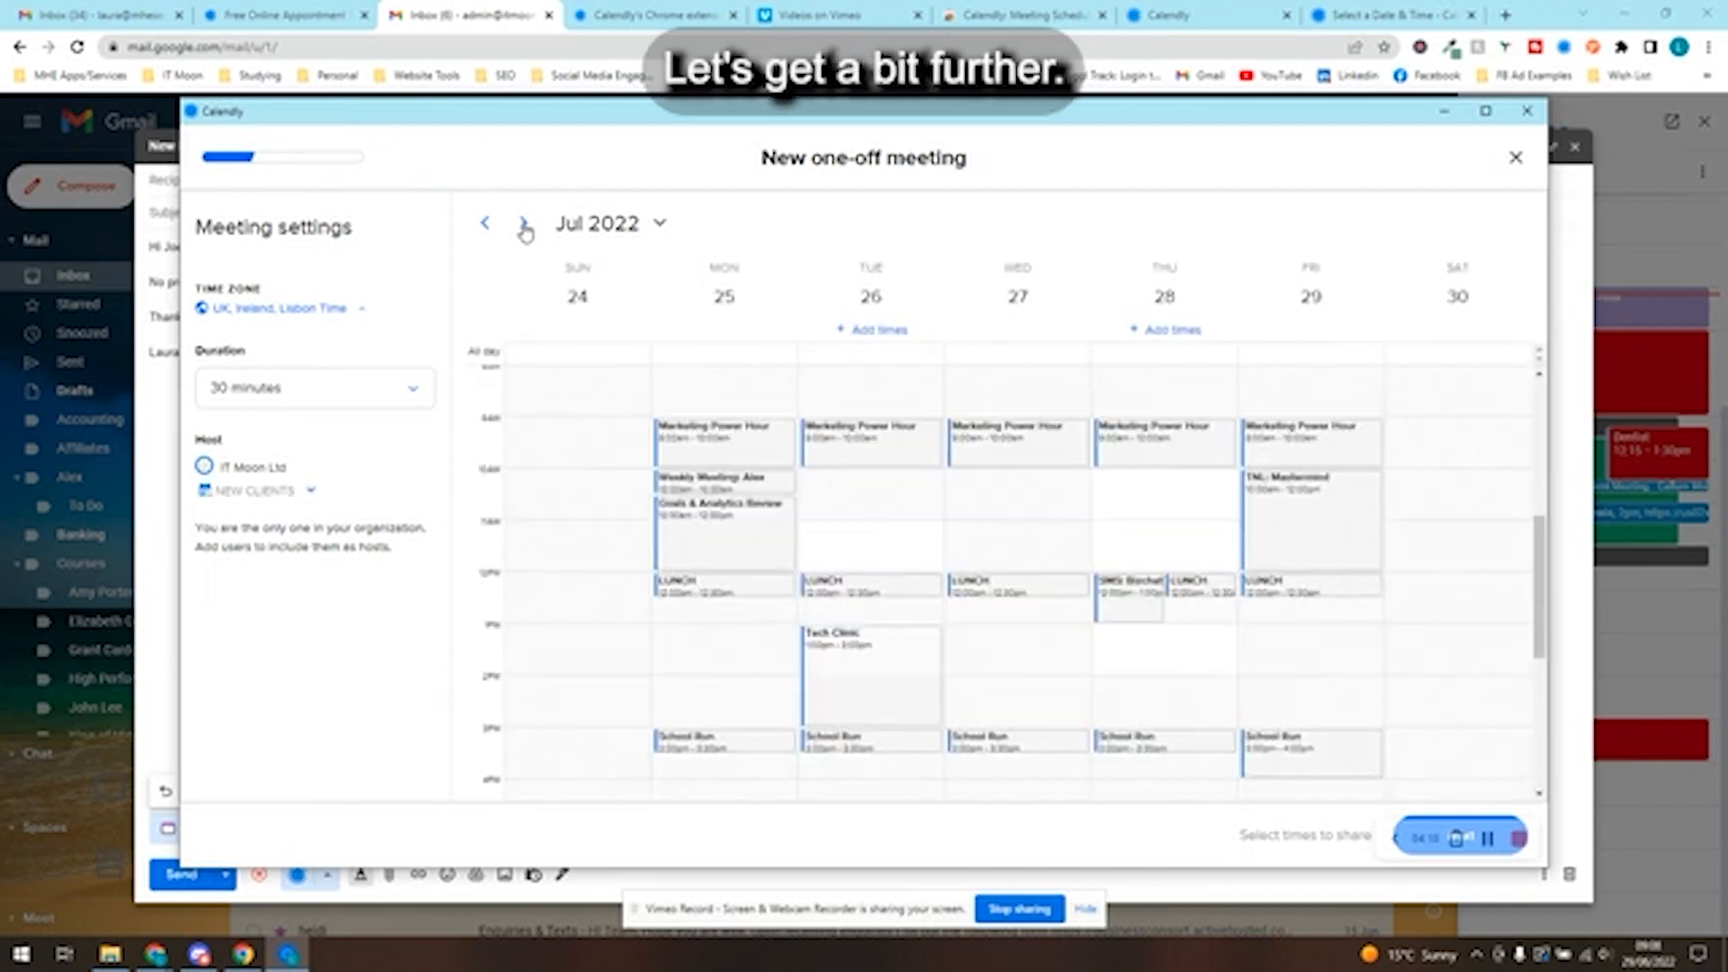
- Review the duration and host schedule options, keeping 30 minutes and NEW CLIENTS, and try to continue without choosing any times
{"action": "left_click", "coordinate": [251, 394]}
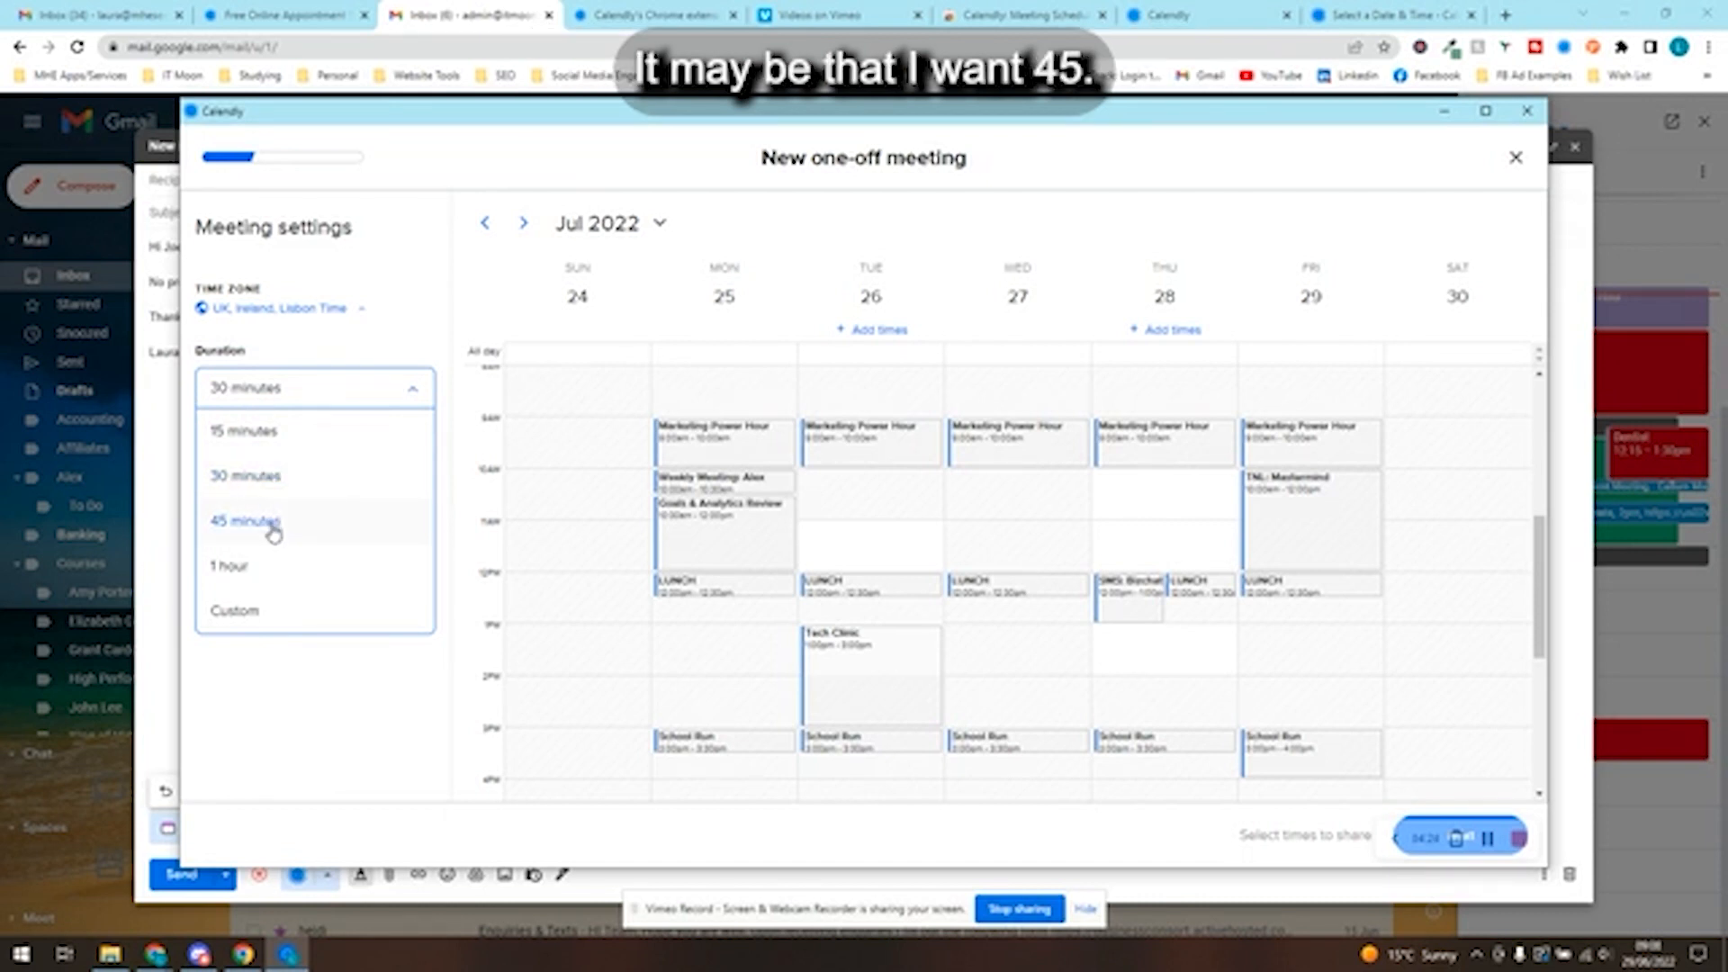
{"action": "left_click", "coordinate": [270, 479]}
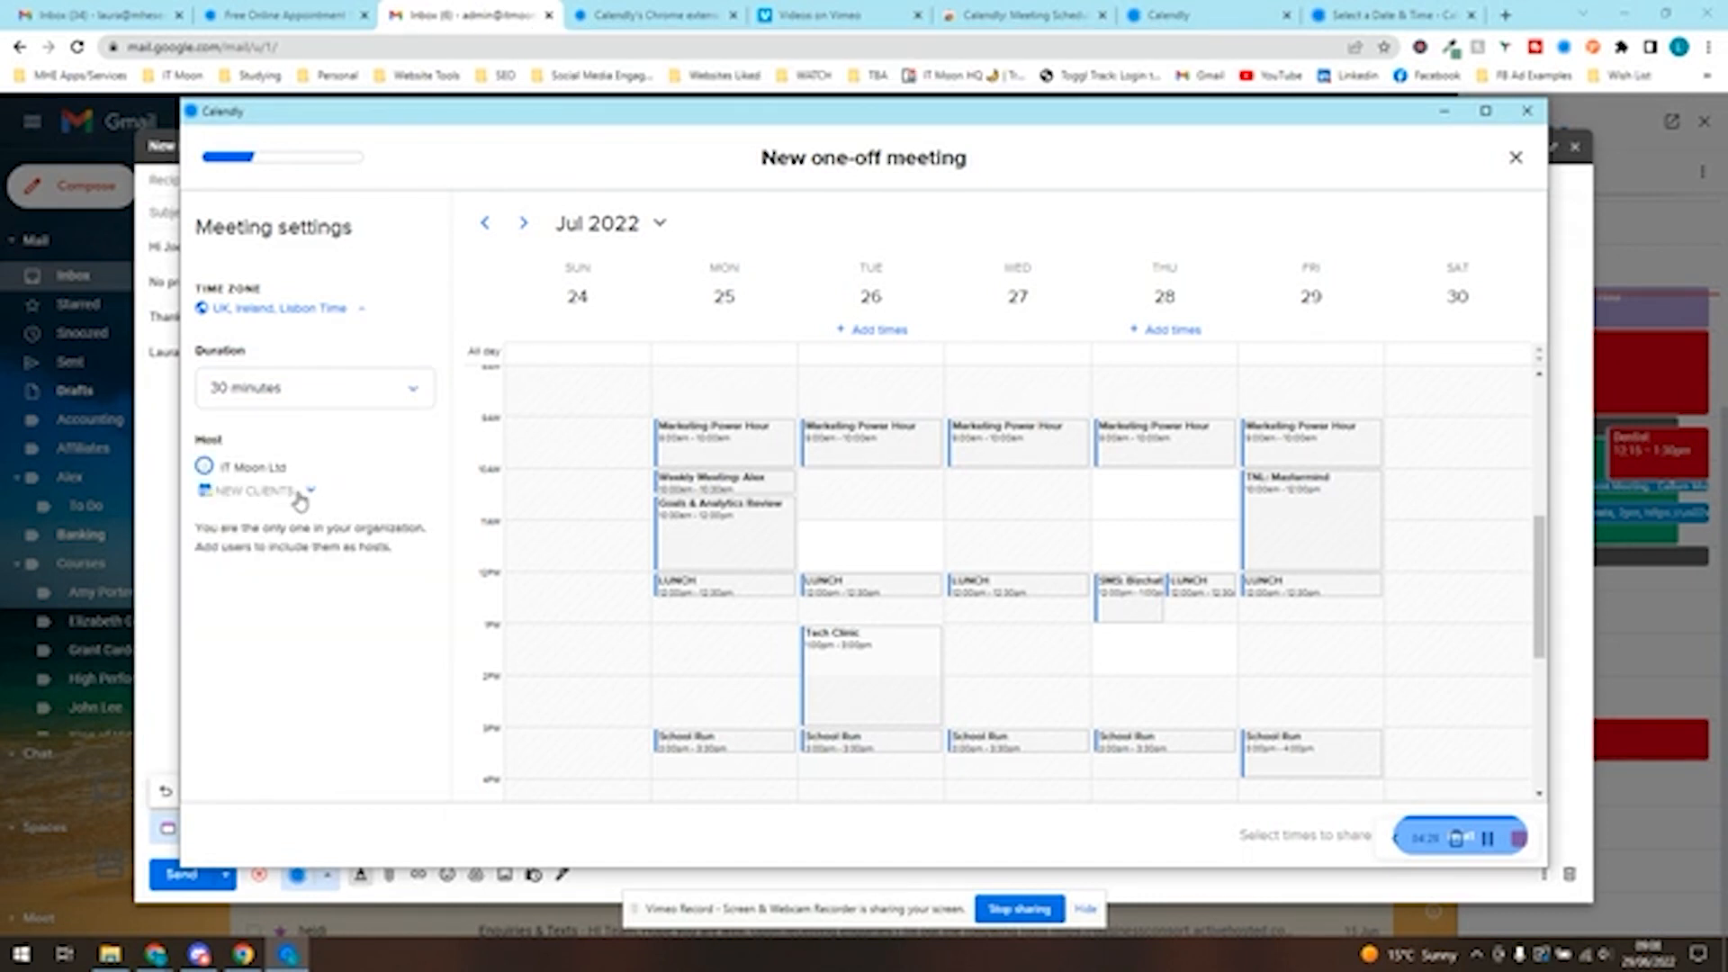
{"action": "left_click", "coordinate": [300, 499]}
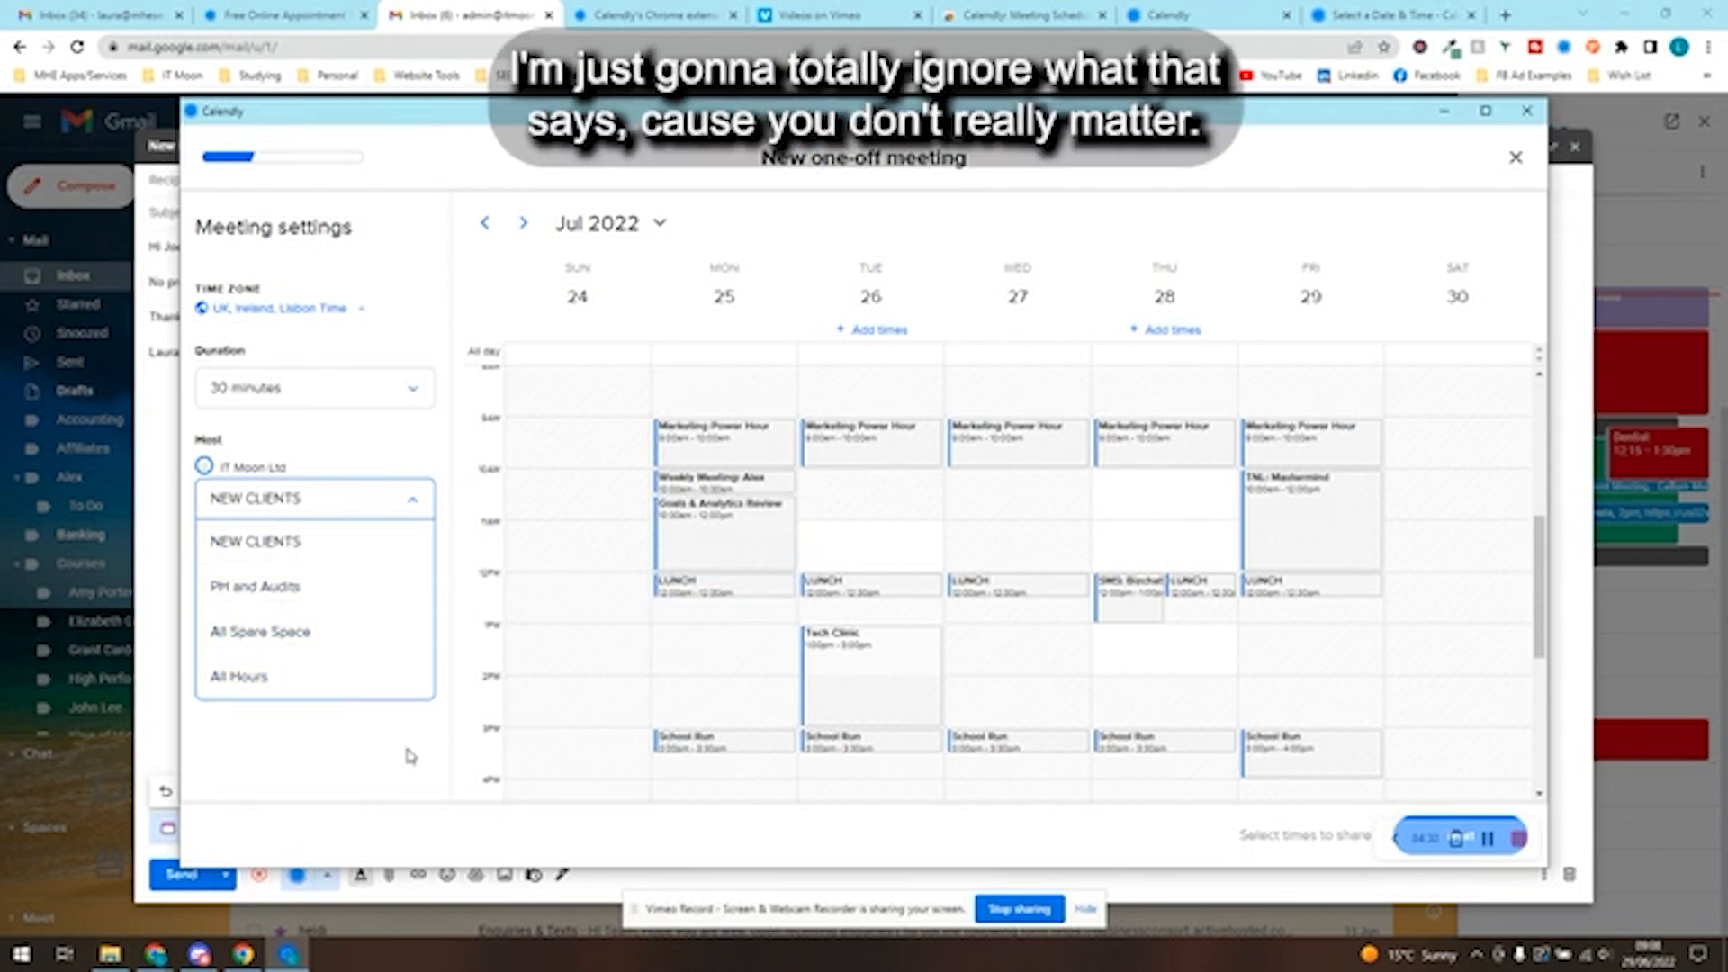
{"action": "left_click", "coordinate": [339, 514]}
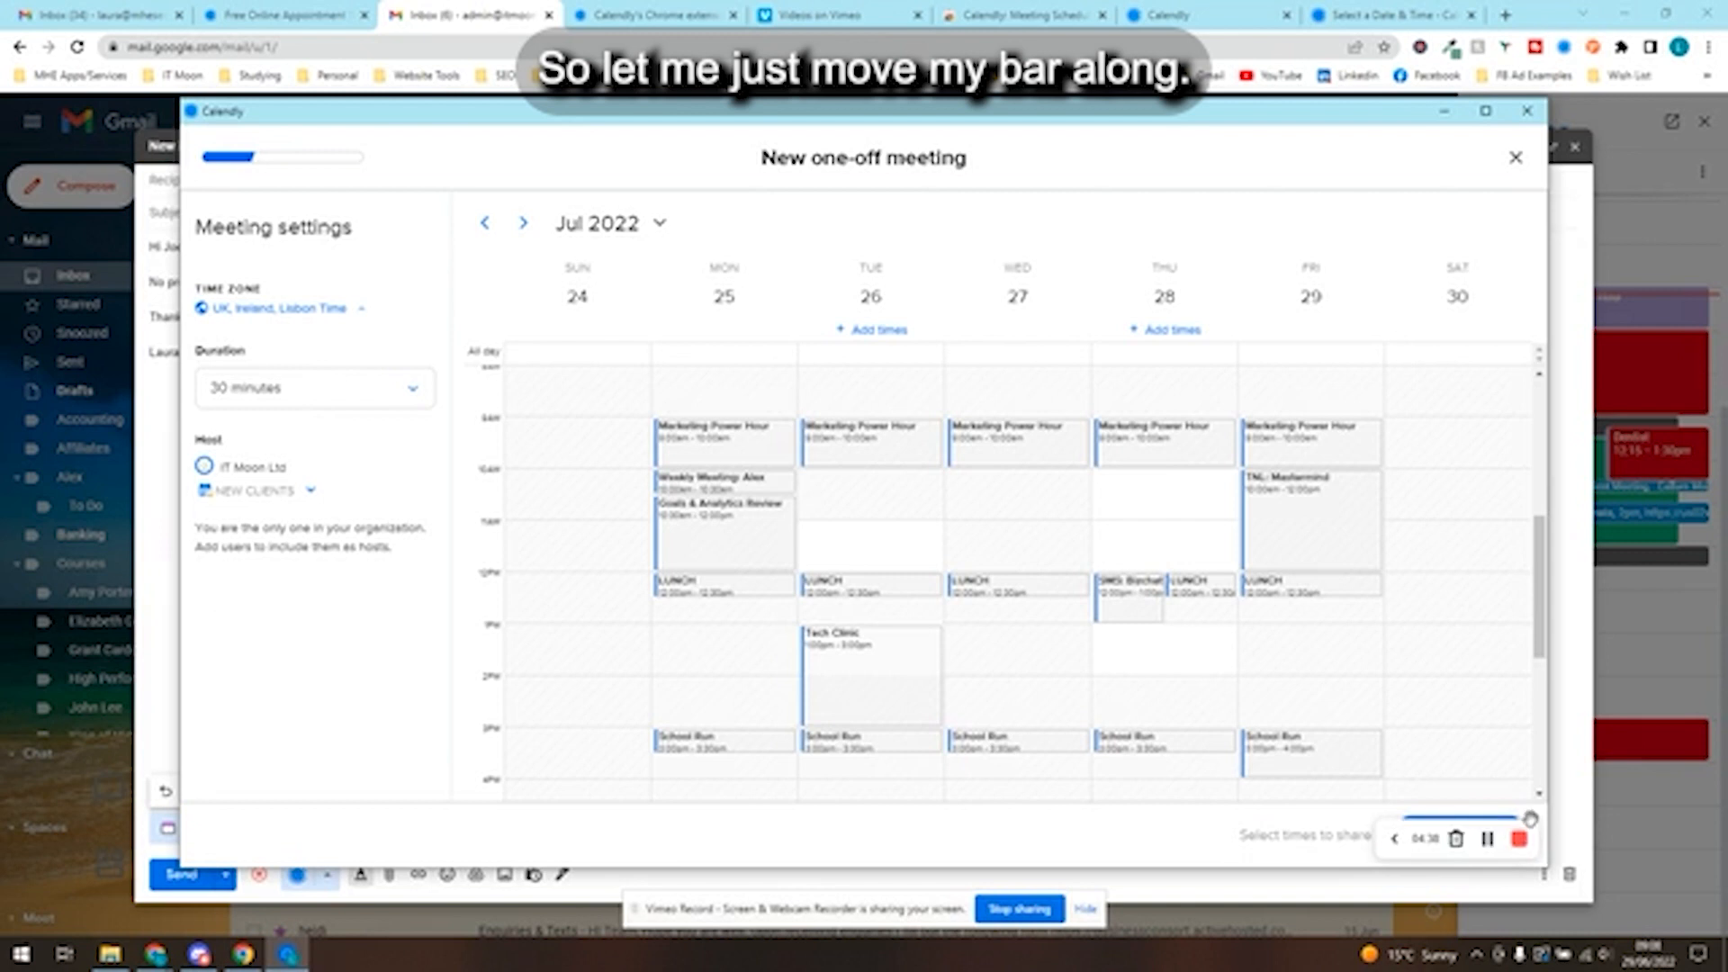
{"action": "left_click_drag", "start_coordinate": [1526, 817], "coordinate": [347, 838]}
{"action": "left_click", "coordinate": [1450, 835]}
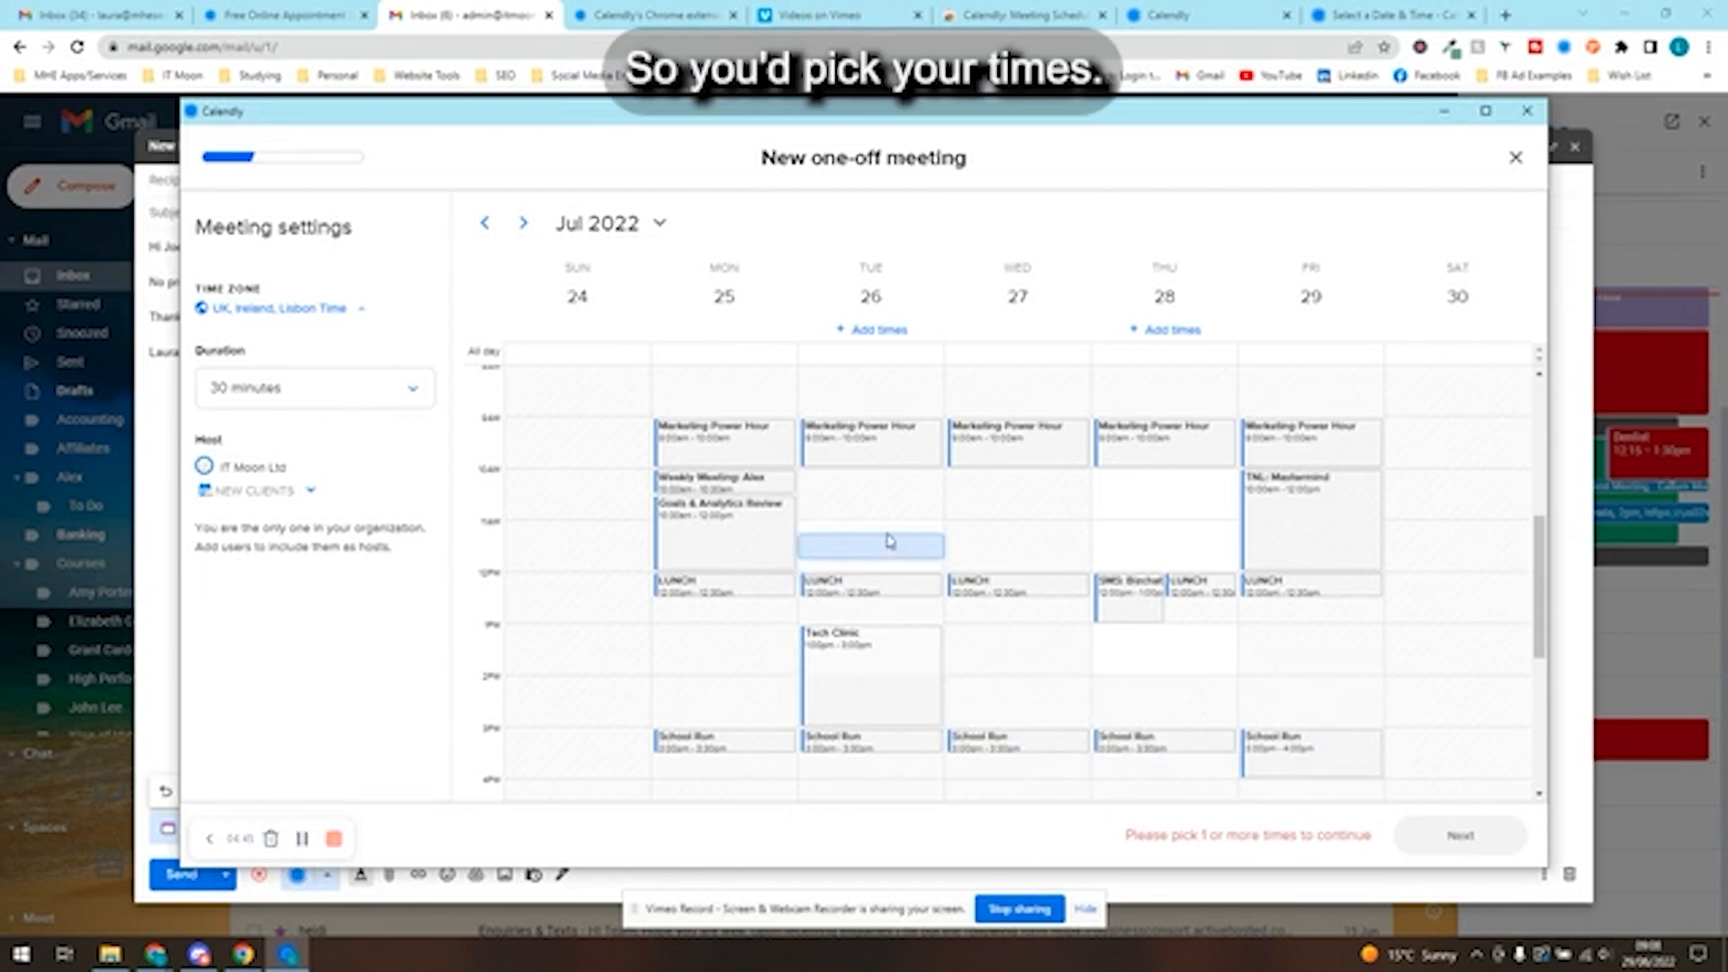
- Offer 30-minute slots on 25 July at 11:00am and 1:00pm, 26 July at 11:00am, 27 July at 1:15pm, and 28 July at 11:00am and 1:15pm
{"action": "left_click", "coordinate": [720, 526]}
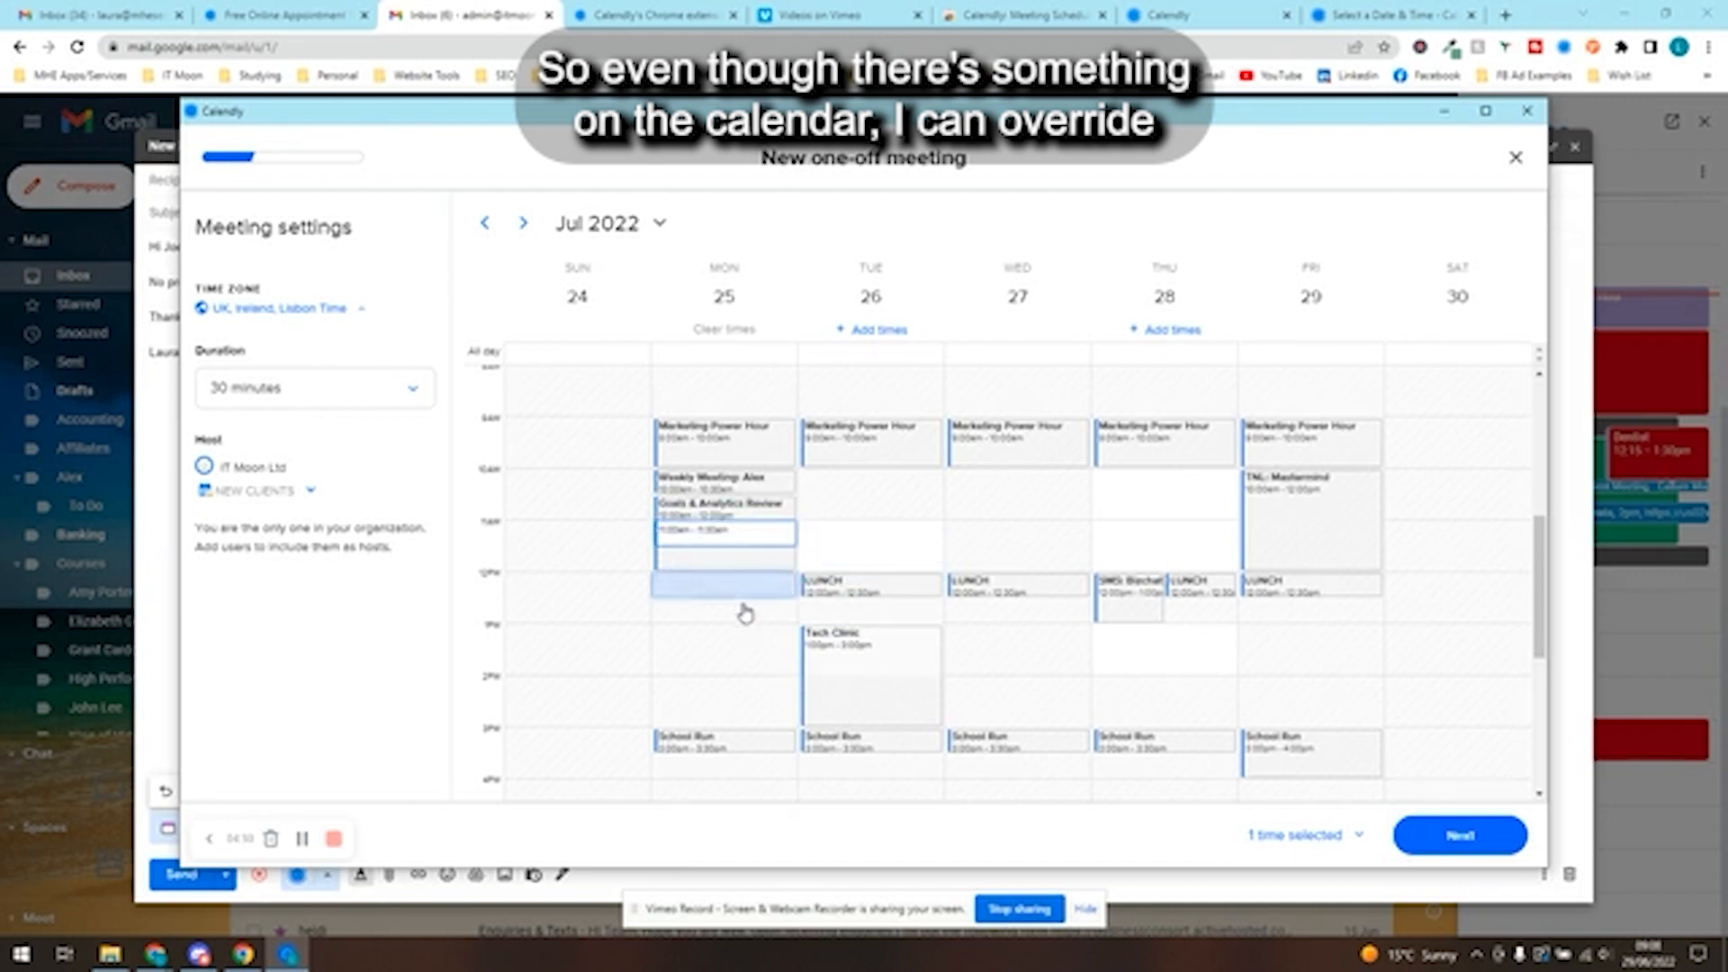
{"action": "left_click", "coordinate": [913, 538]}
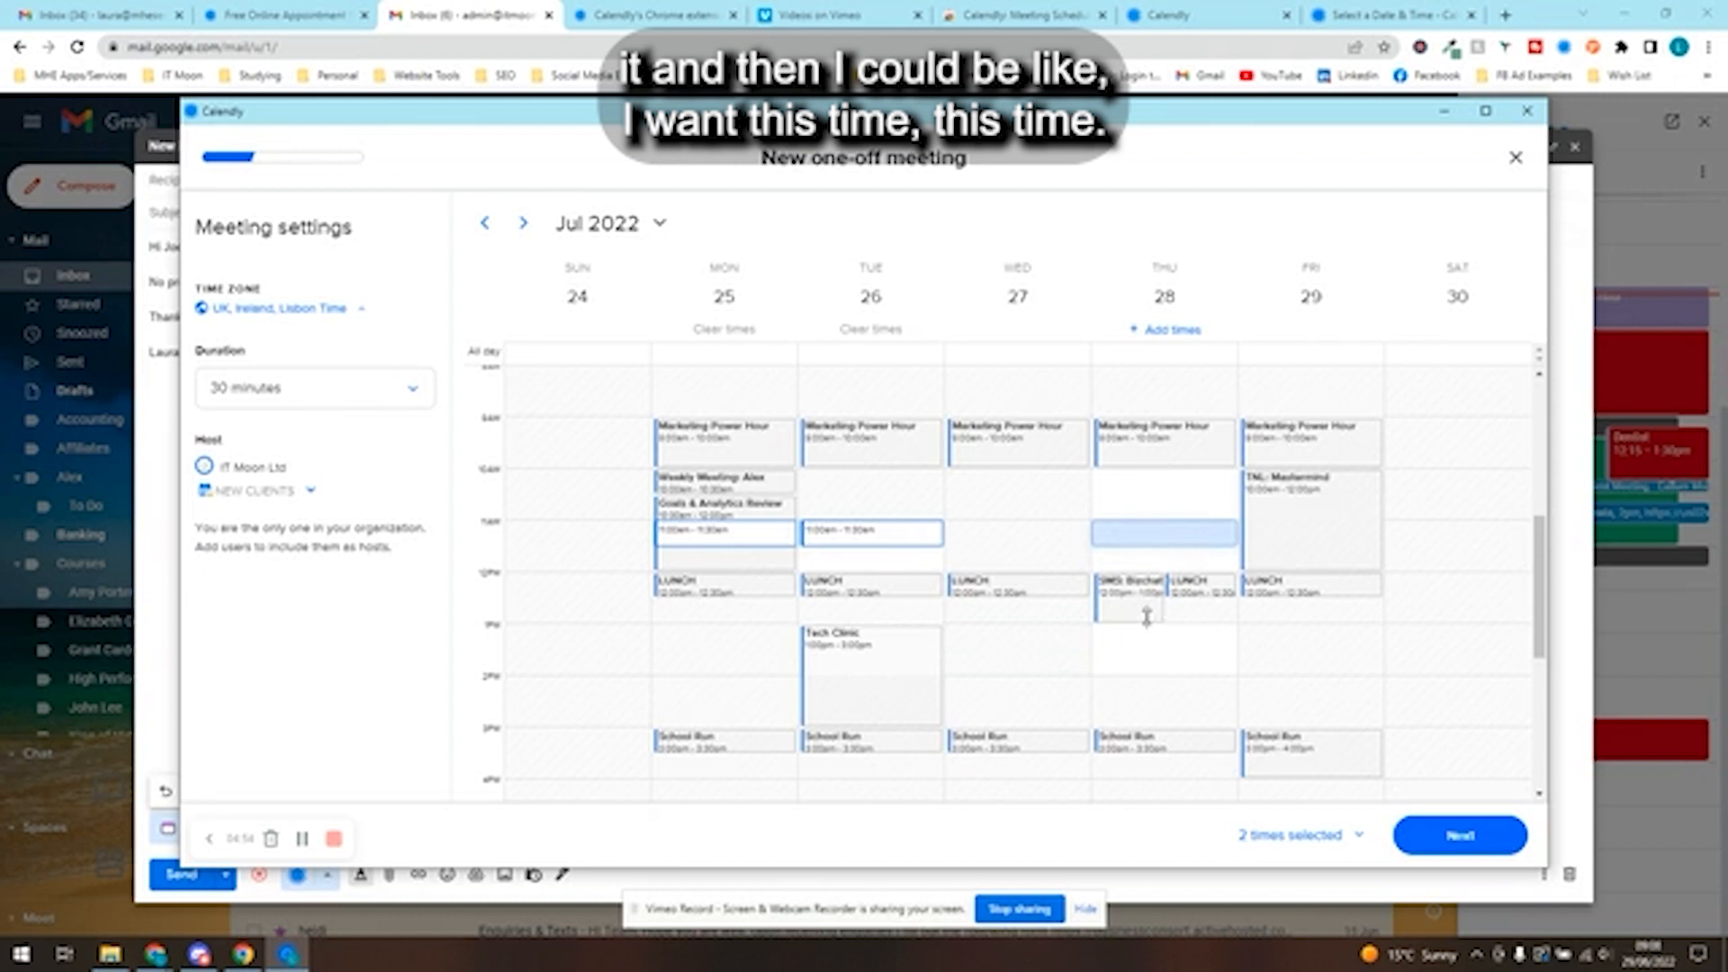
{"action": "left_click", "coordinate": [1164, 533]}
{"action": "left_click", "coordinate": [1148, 647]}
{"action": "left_click", "coordinate": [725, 635]}
{"action": "left_click", "coordinate": [1044, 644]}
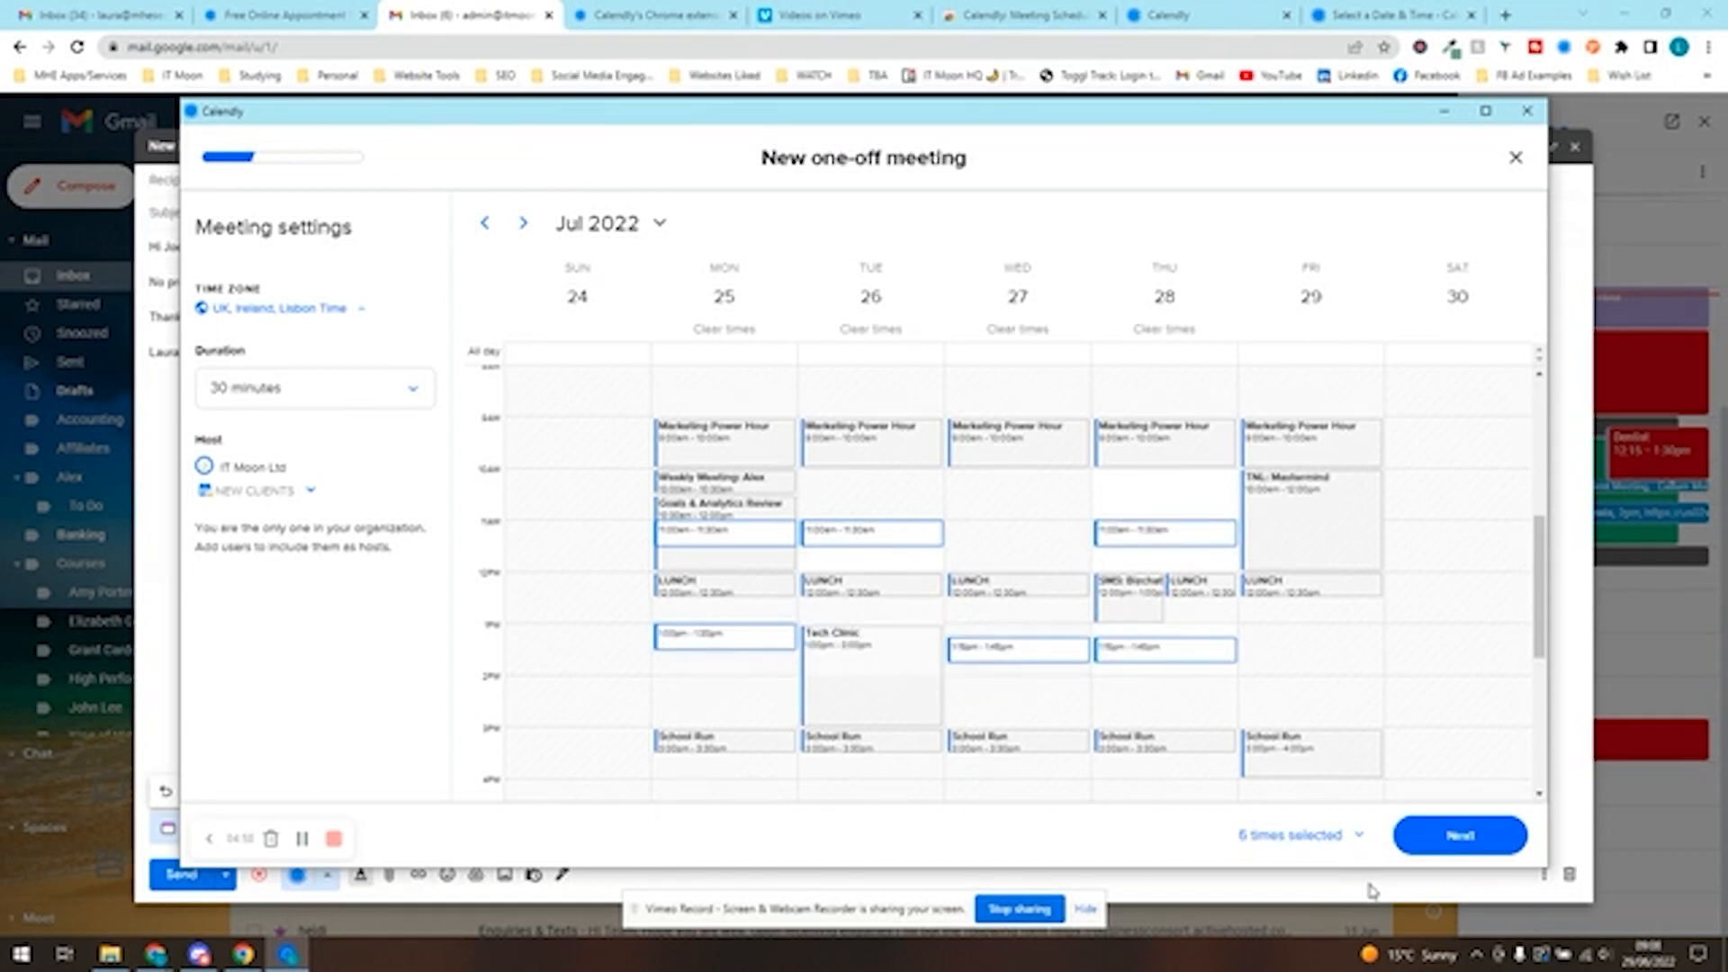
- Continue to the meeting details, name it "Meeting with" plus both participants' first names, and set the location to Zoom
{"action": "left_click", "coordinate": [1451, 839]}
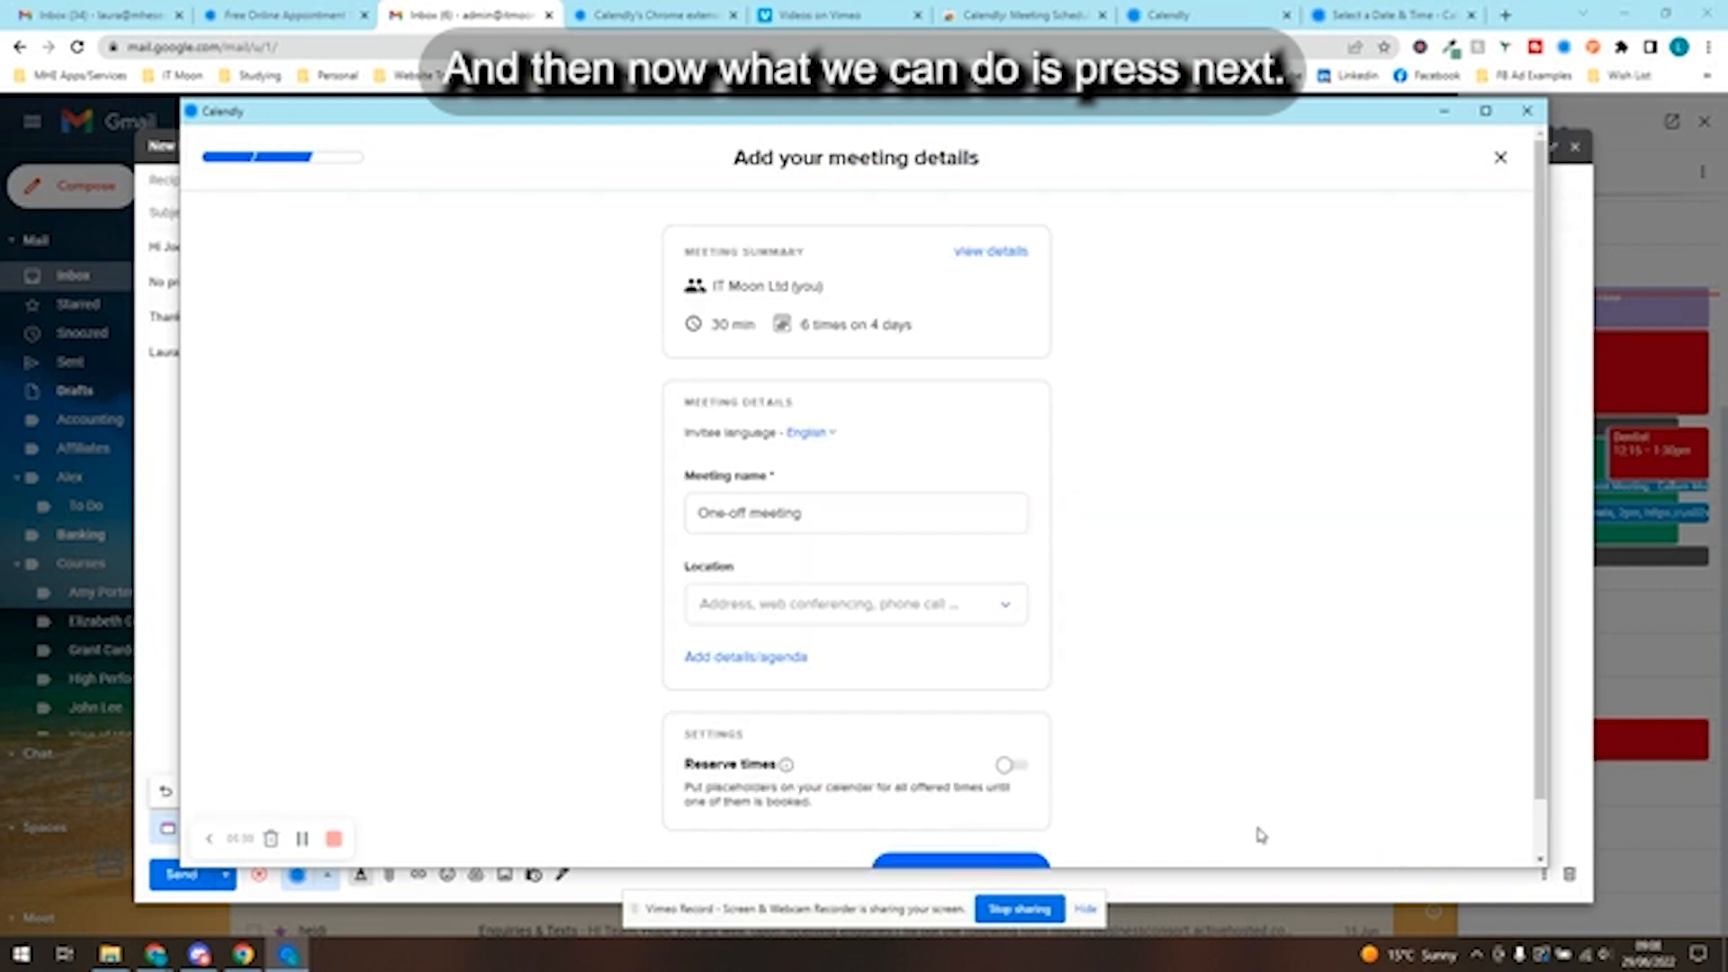
{"action": "triple_click", "coordinate": [931, 513]}
{"action": "type", "text": "Me"}
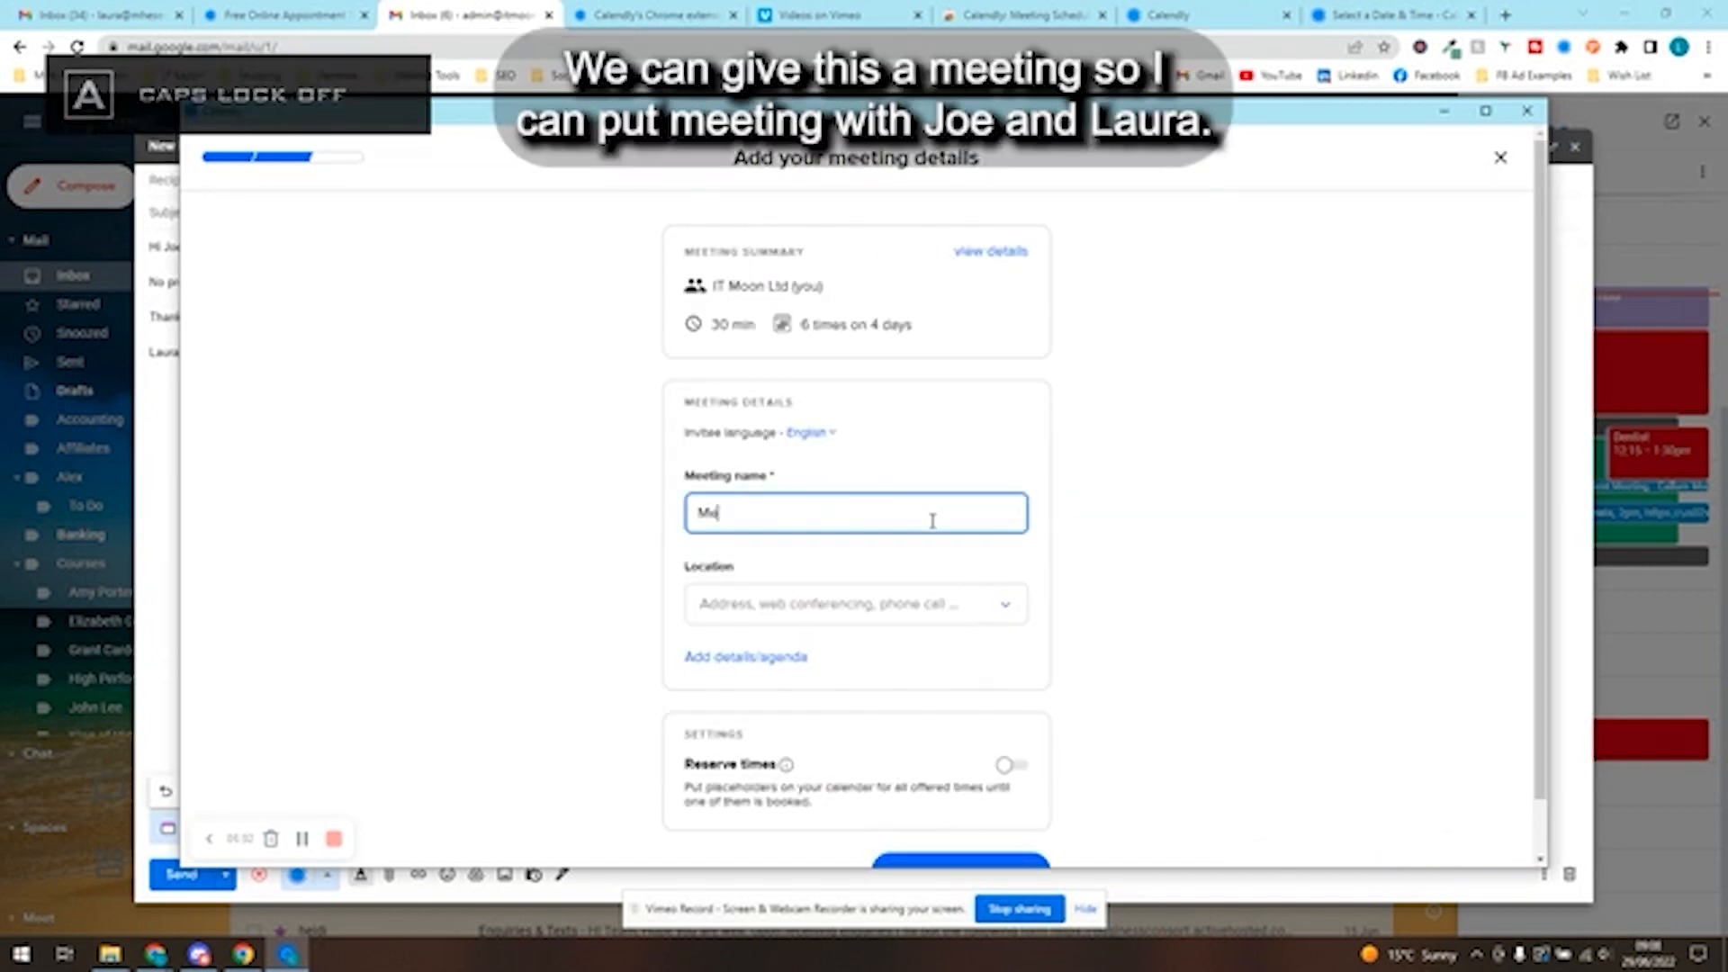
{"action": "type", "text": "eting with Joe and Laura"}
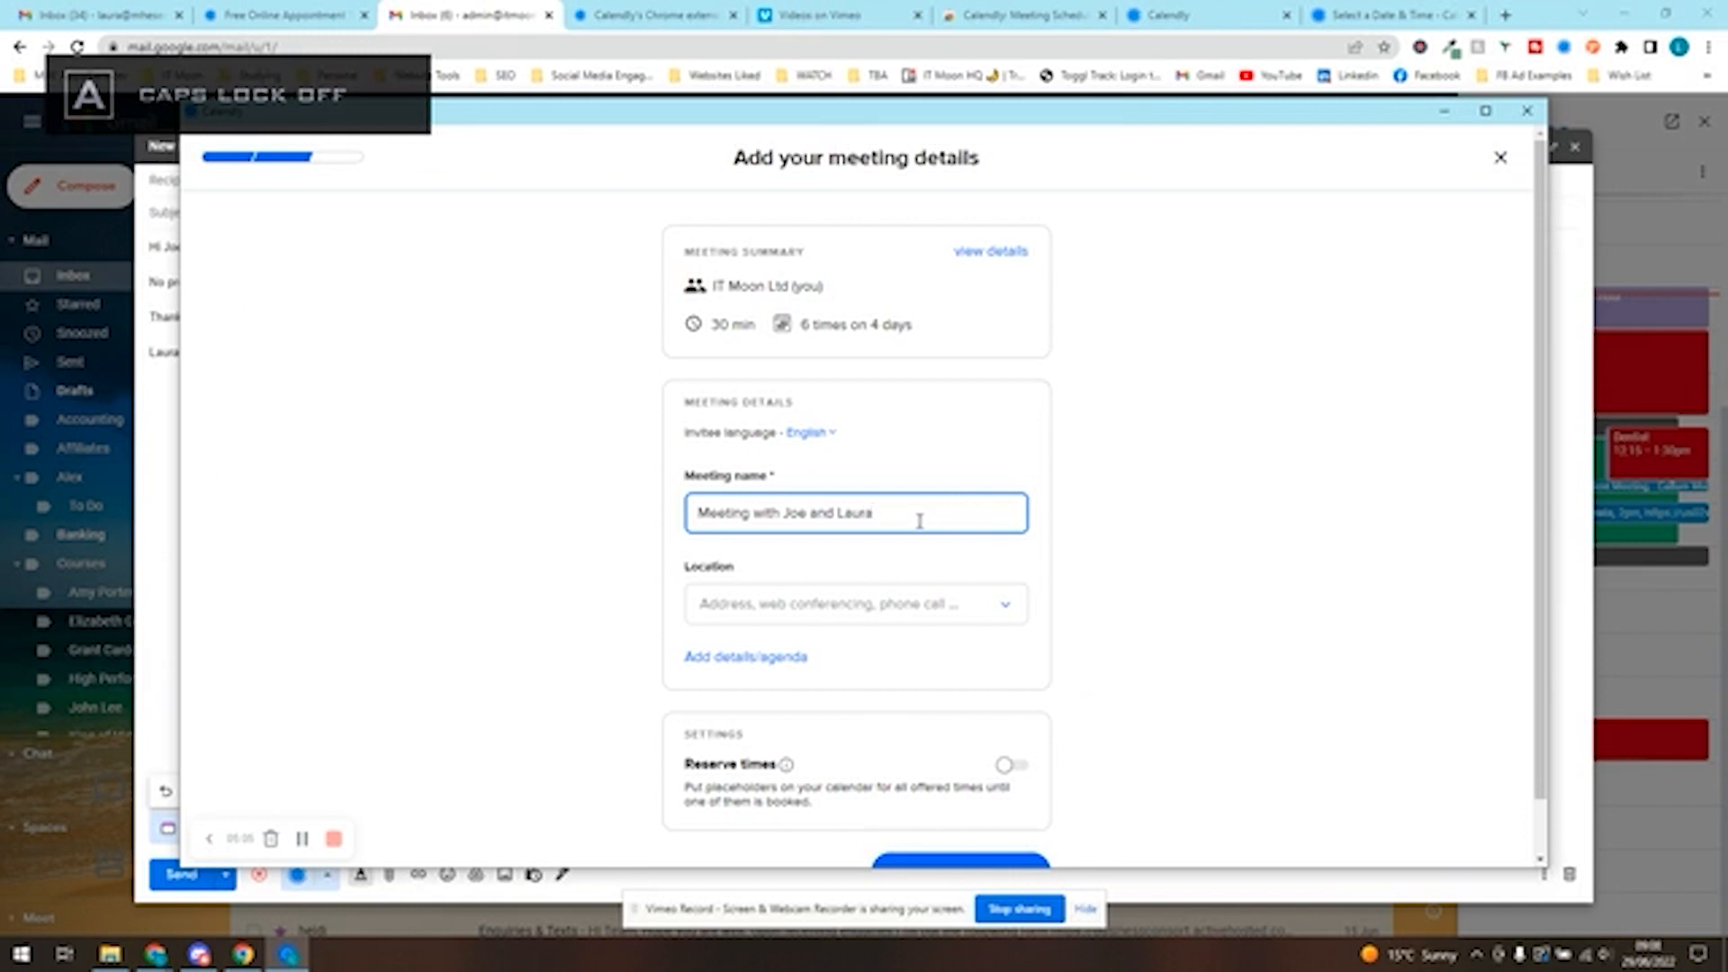
{"action": "scroll", "coordinate": [900, 549], "scroll_direction": "down", "scroll_amount": 1}
{"action": "left_click", "coordinate": [872, 575]}
{"action": "left_click", "coordinate": [801, 743]}
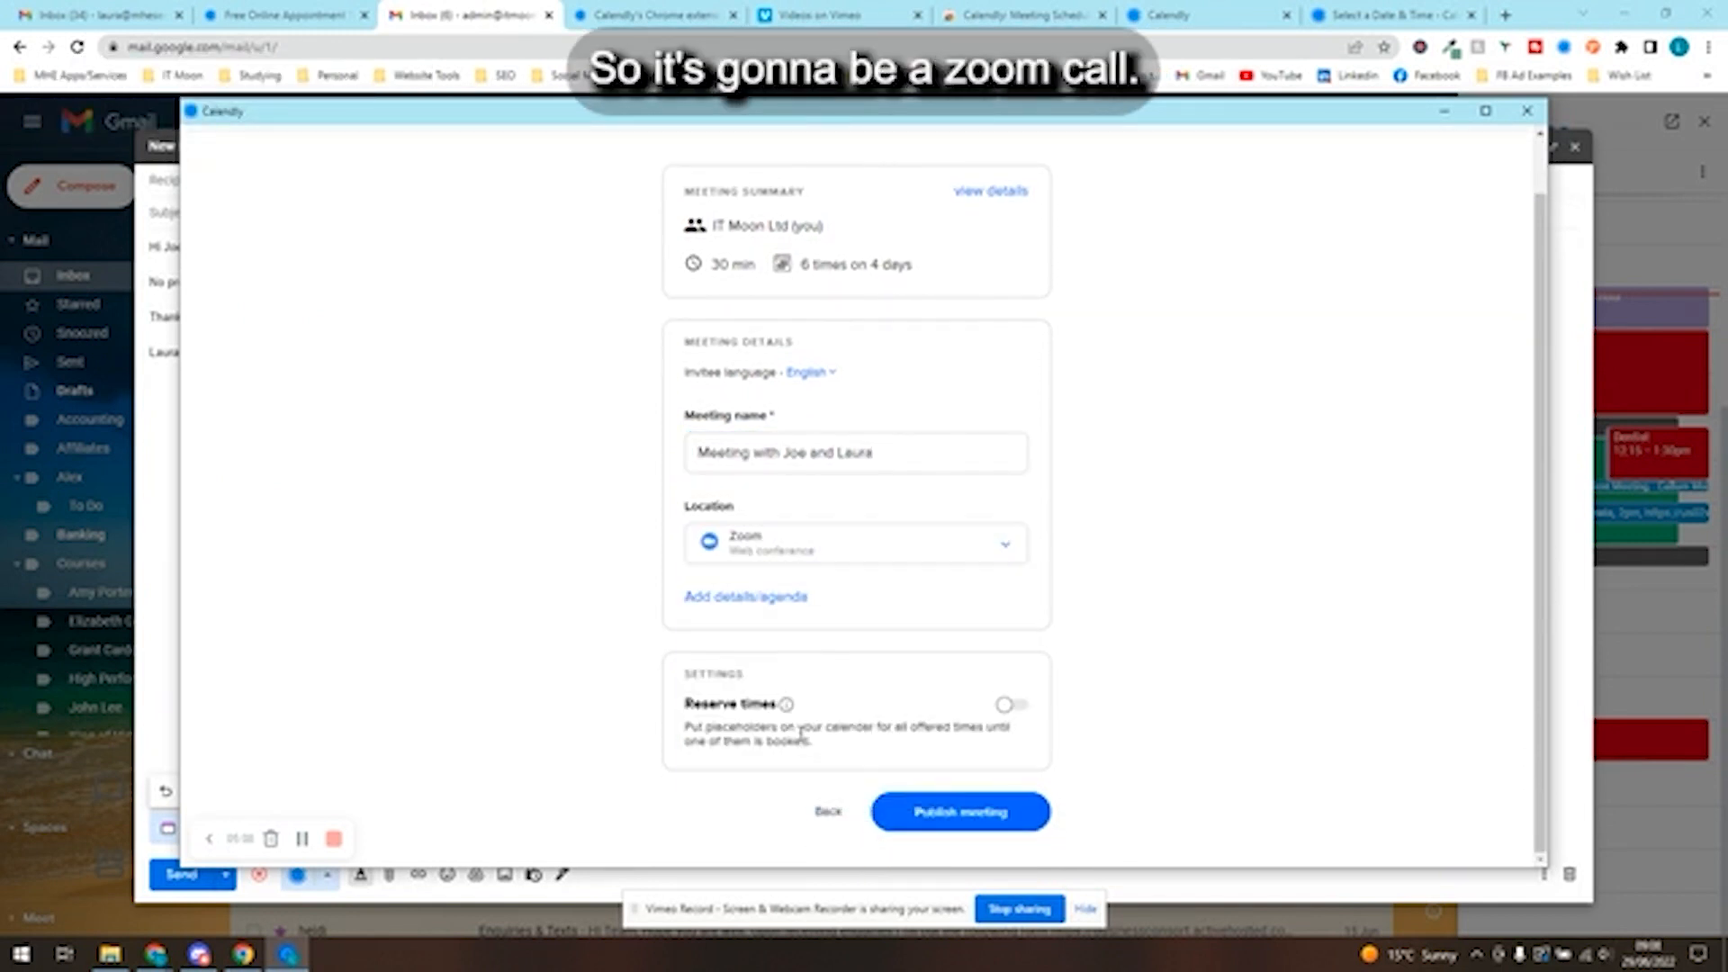
- Add the details/agenda text "To discuss the next work as per email." to the meeting
{"action": "left_click", "coordinate": [746, 596]}
{"action": "scroll", "coordinate": [792, 622], "scroll_direction": "down", "scroll_amount": 1}
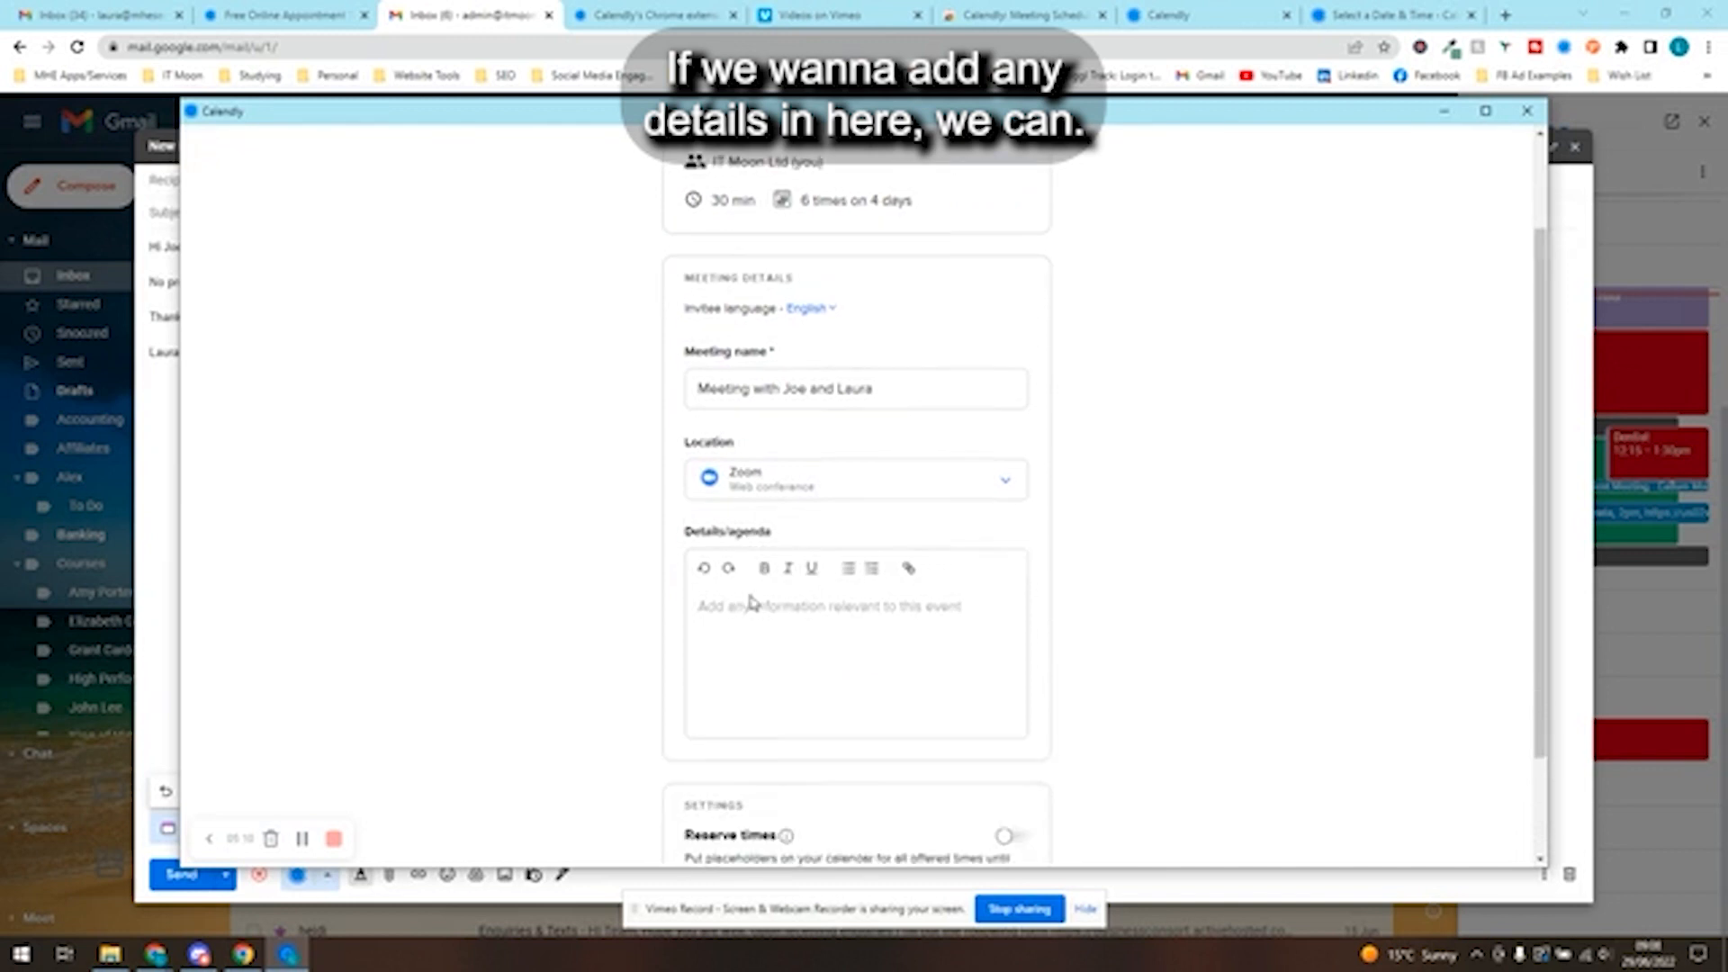
{"action": "left_click", "coordinate": [816, 612]}
{"action": "type", "text": "To"}
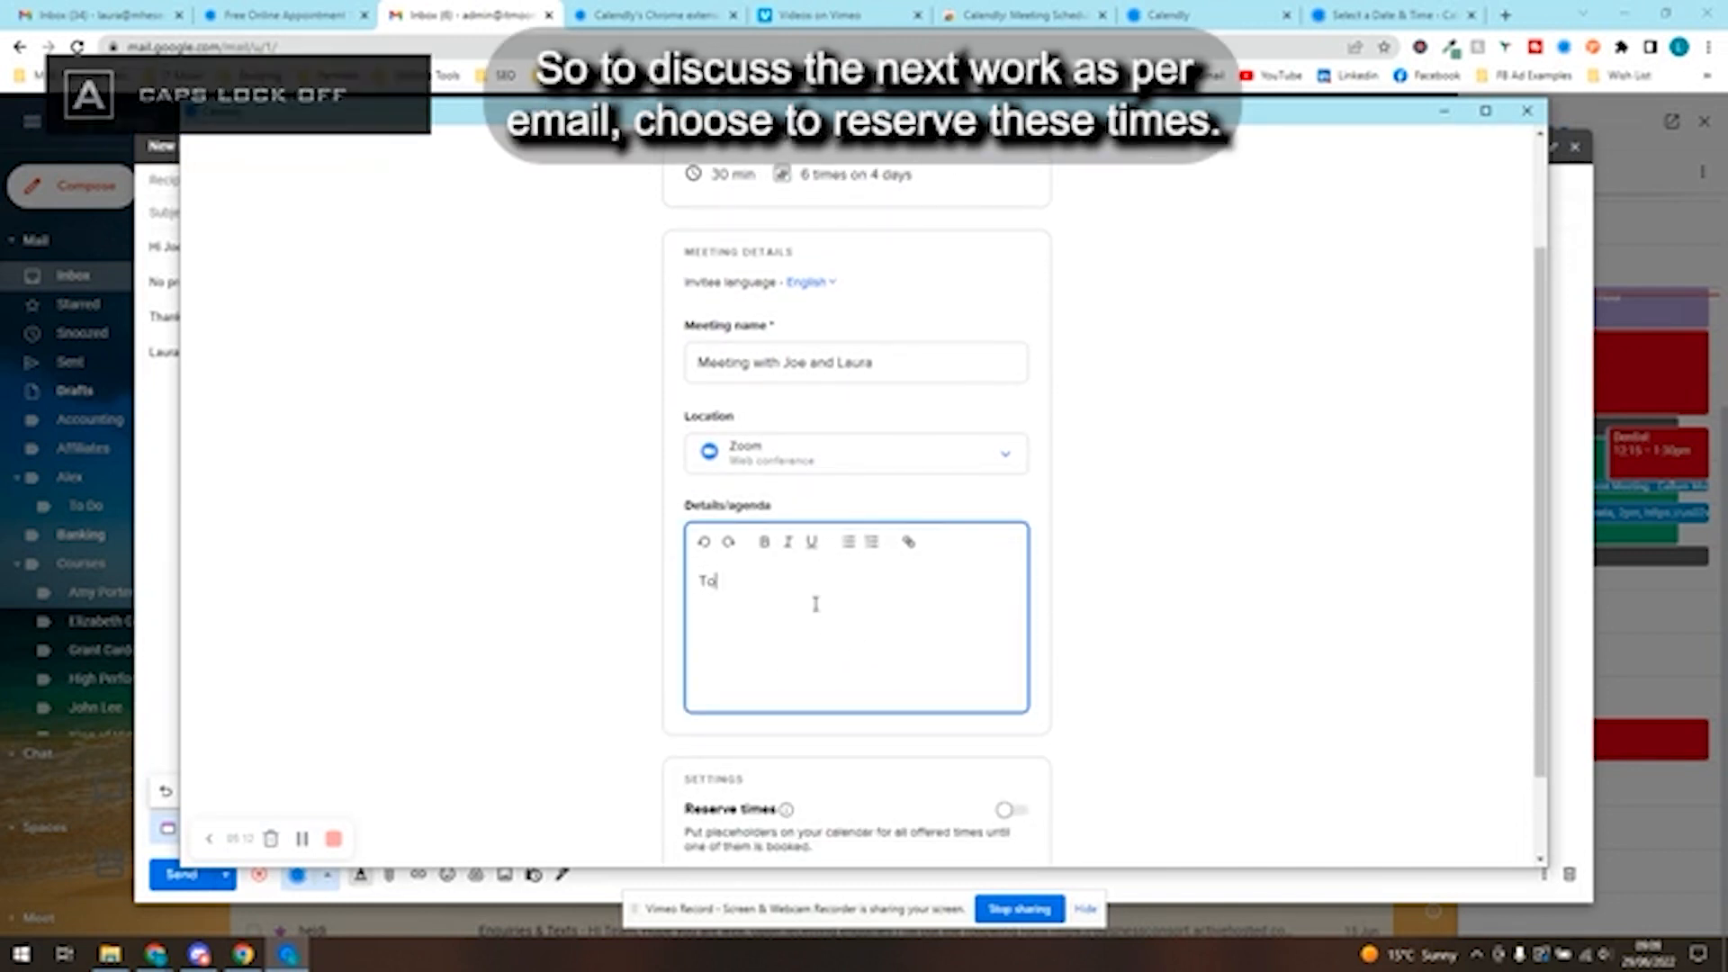
{"action": "type", "text": " discuss the next"}
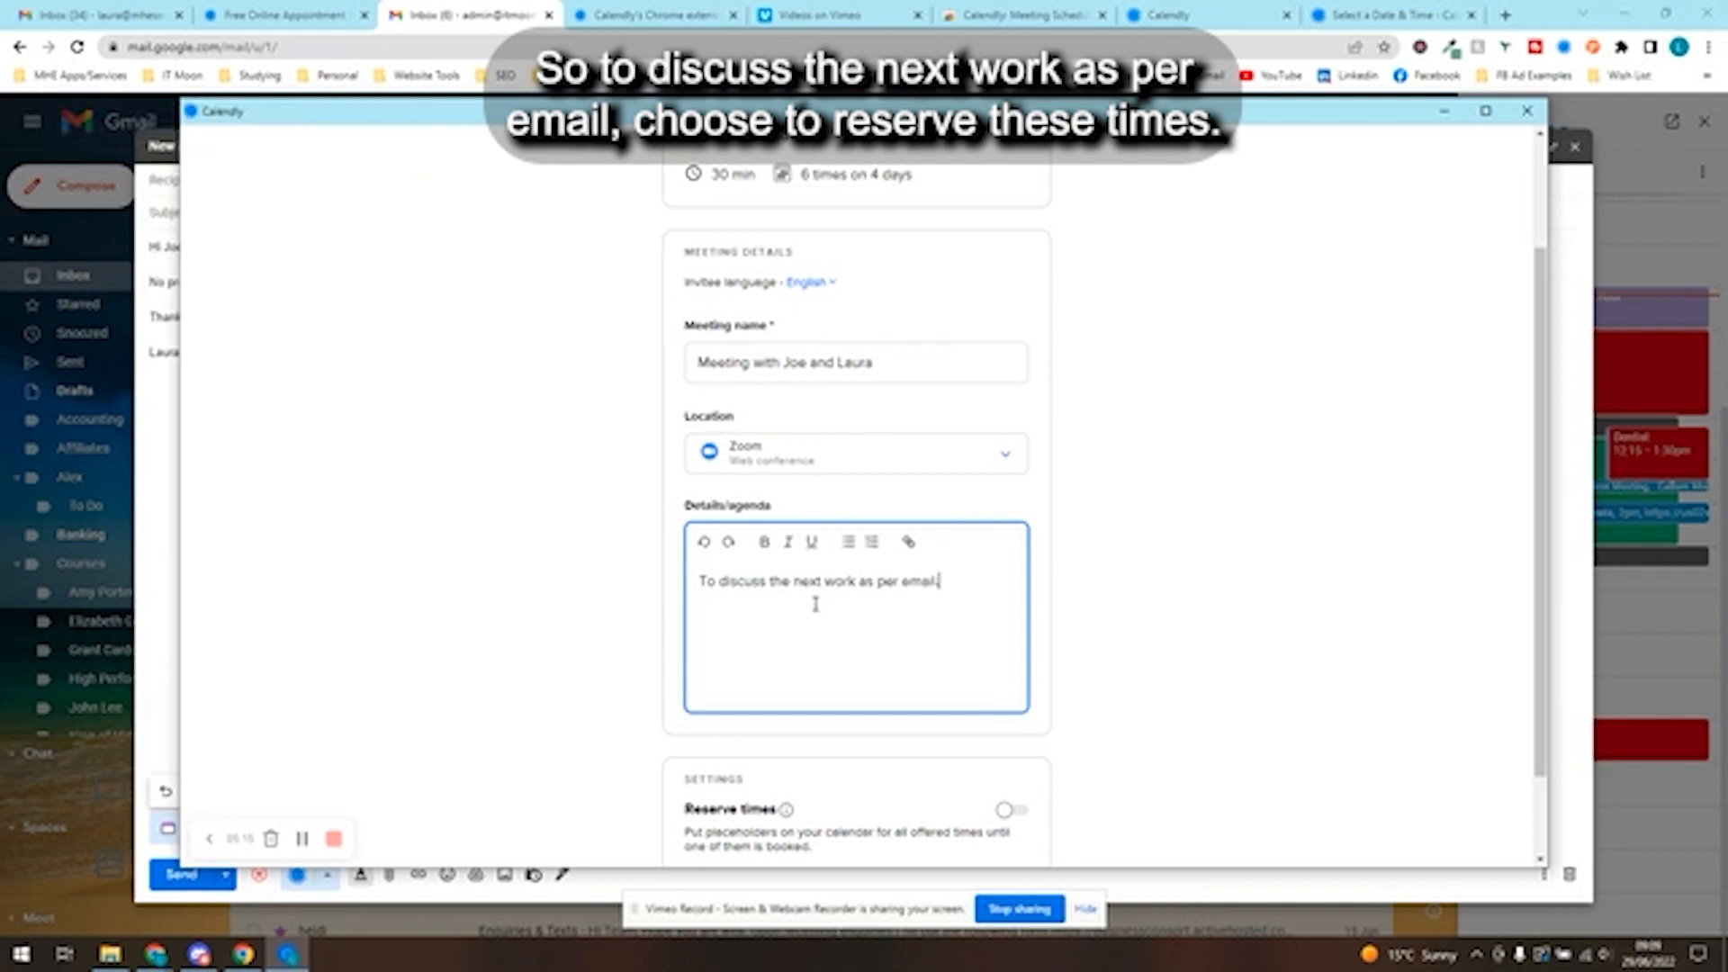
{"action": "type", "text": " work as per email."}
- Try the Reserve times setting, leave it off, and publish the one-off meeting
{"action": "scroll", "coordinate": [866, 576], "scroll_direction": "down", "scroll_amount": 1}
{"action": "left_click", "coordinate": [1013, 706]}
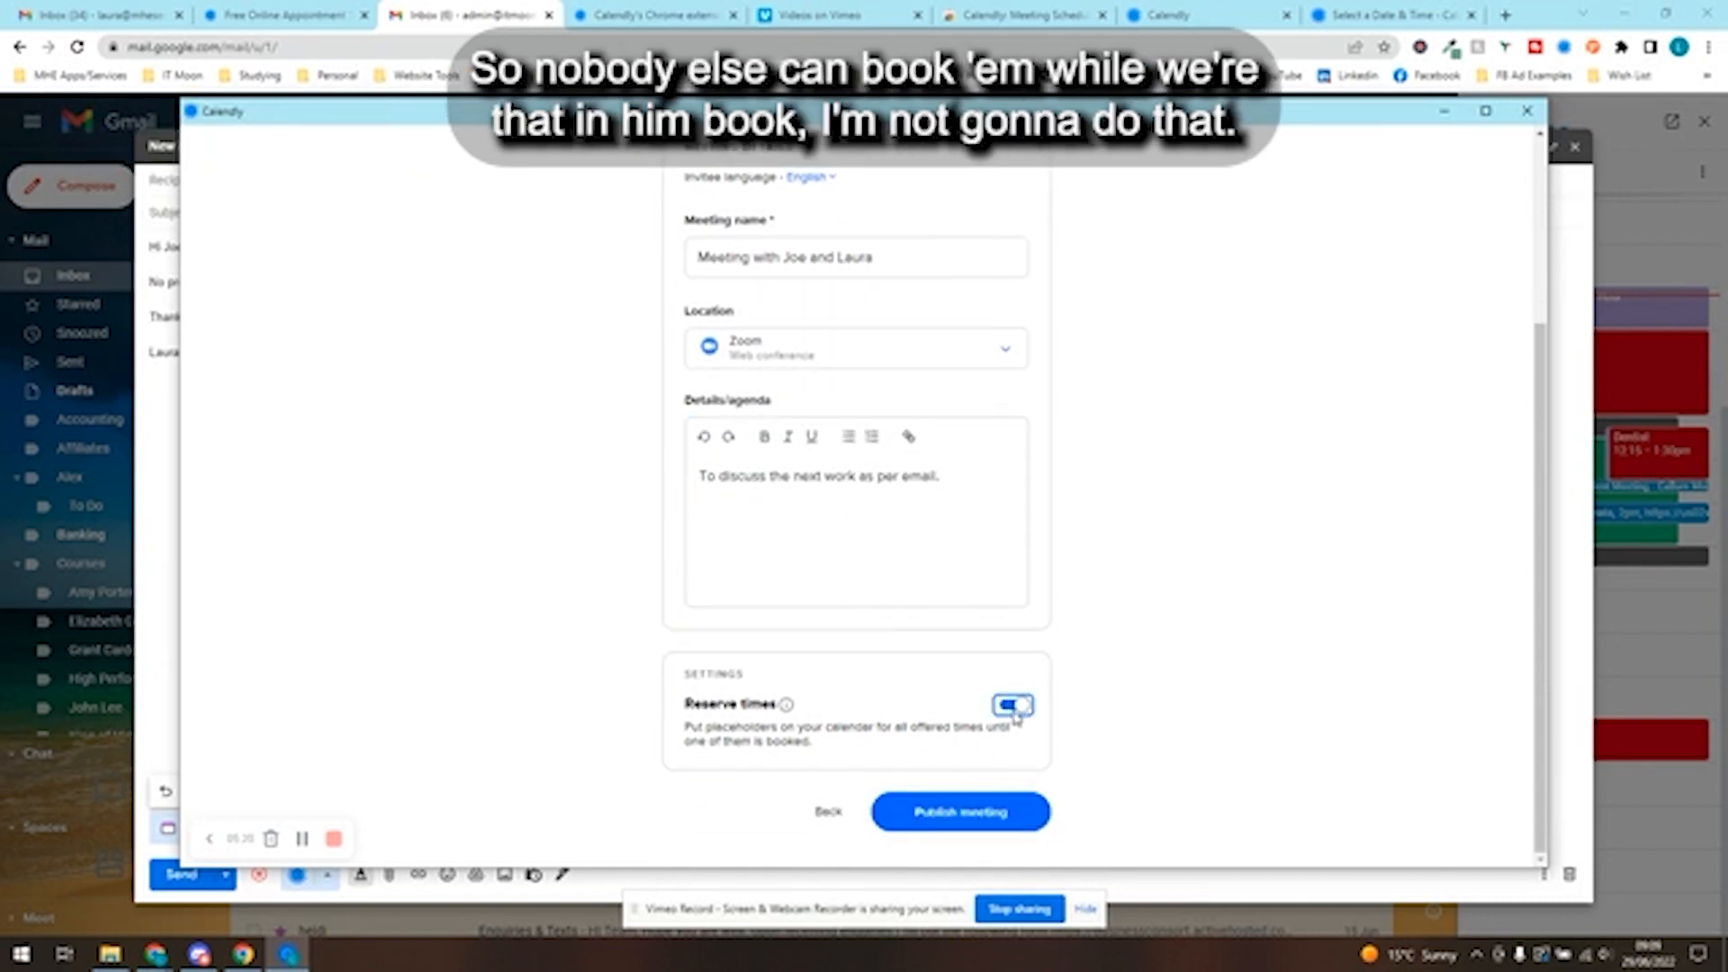
{"action": "left_click", "coordinate": [1014, 707]}
{"action": "scroll", "coordinate": [1111, 718], "scroll_direction": "up", "scroll_amount": 1}
{"action": "scroll", "coordinate": [1080, 747], "scroll_direction": "down", "scroll_amount": 1}
{"action": "left_click", "coordinate": [996, 814]}
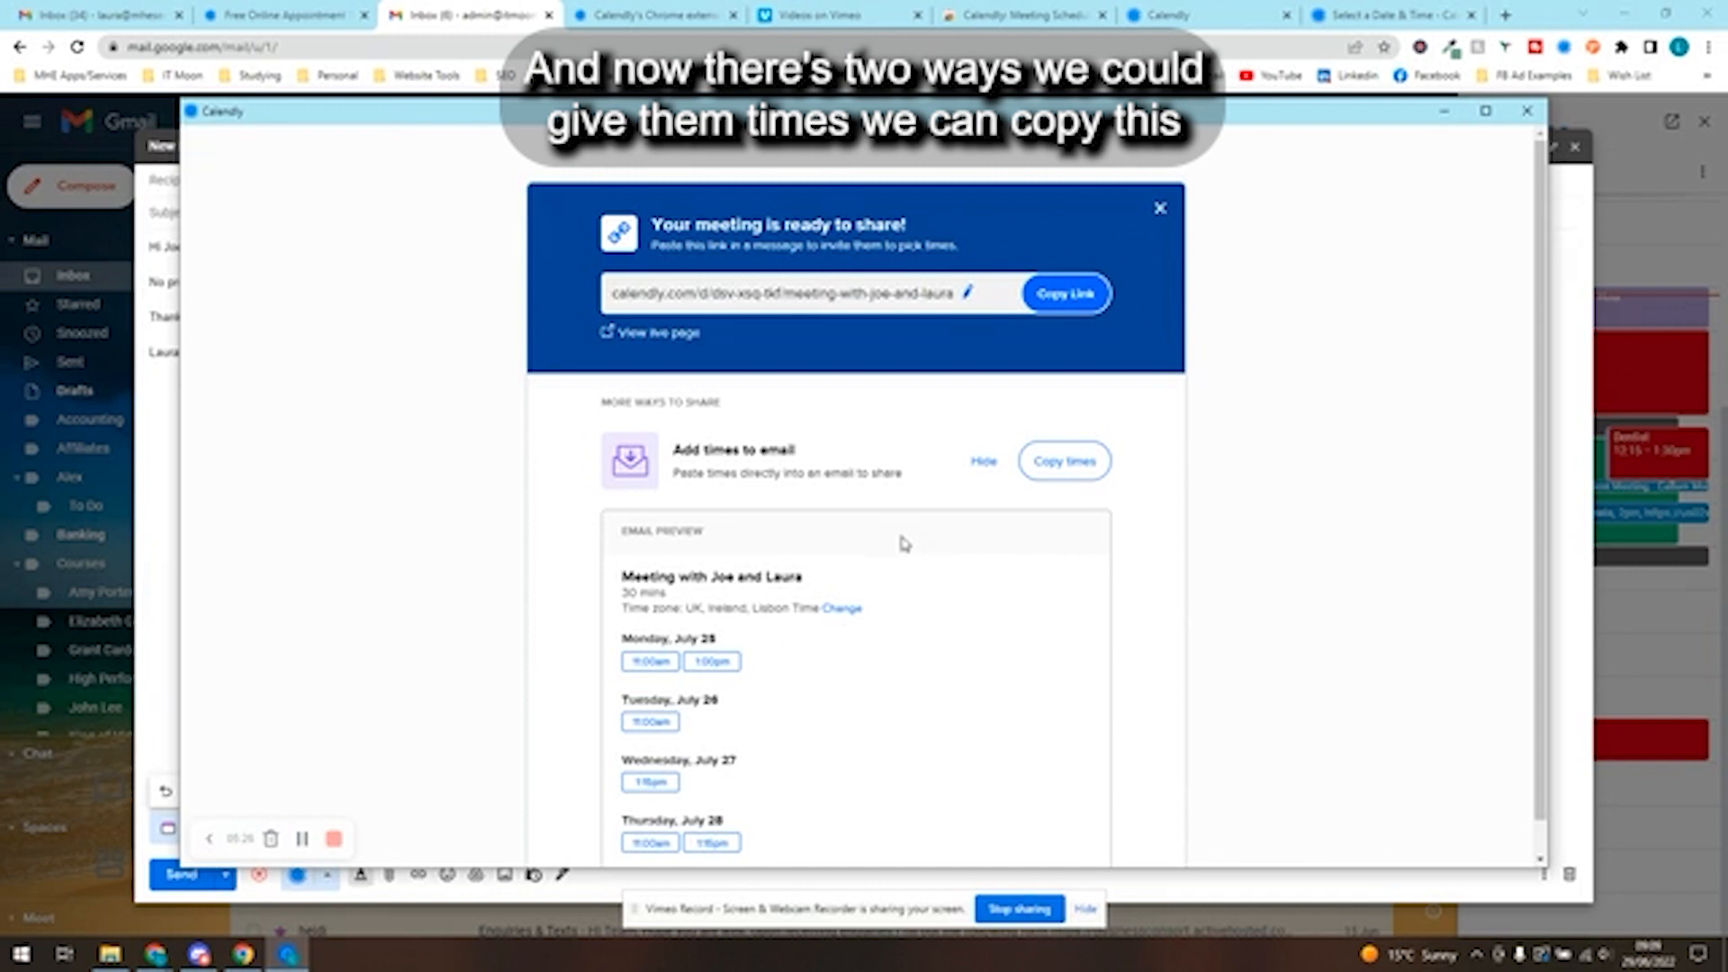
- Copy the published meeting's link, load its booking page in a new browser tab, and return to the Gmail draft
{"action": "left_click", "coordinate": [1047, 305]}
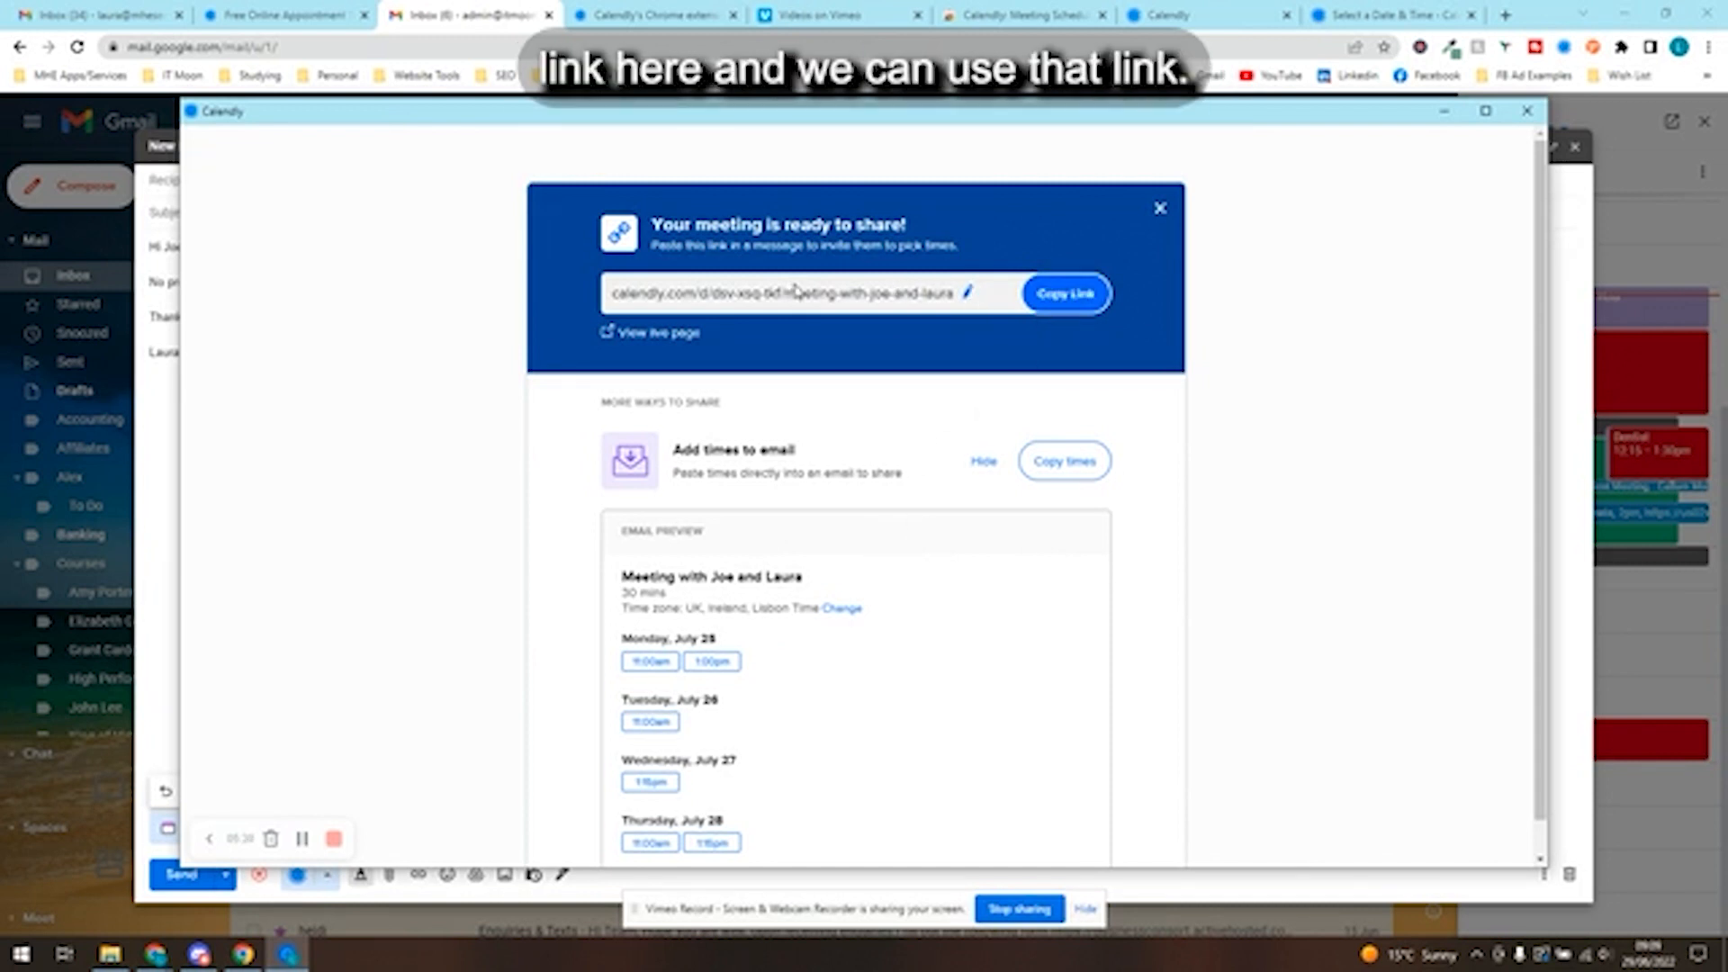
{"action": "left_click", "coordinate": [1506, 15]}
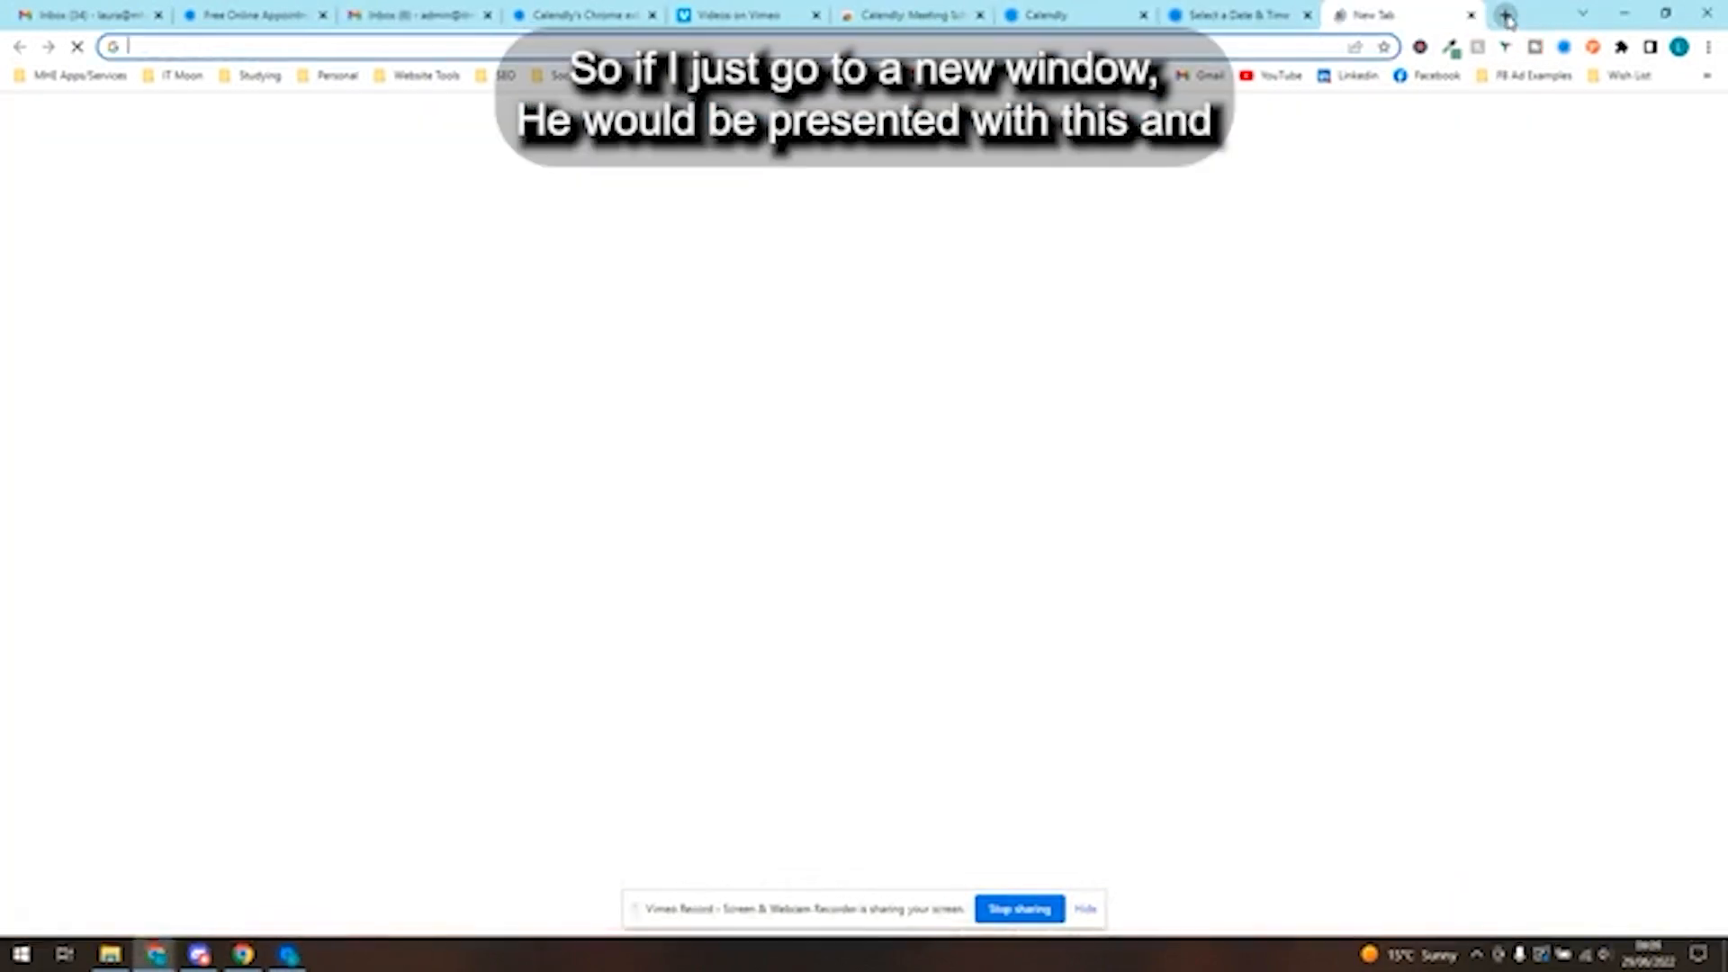
{"action": "key", "text": "ctrl+v"}
{"action": "key", "text": "Return"}
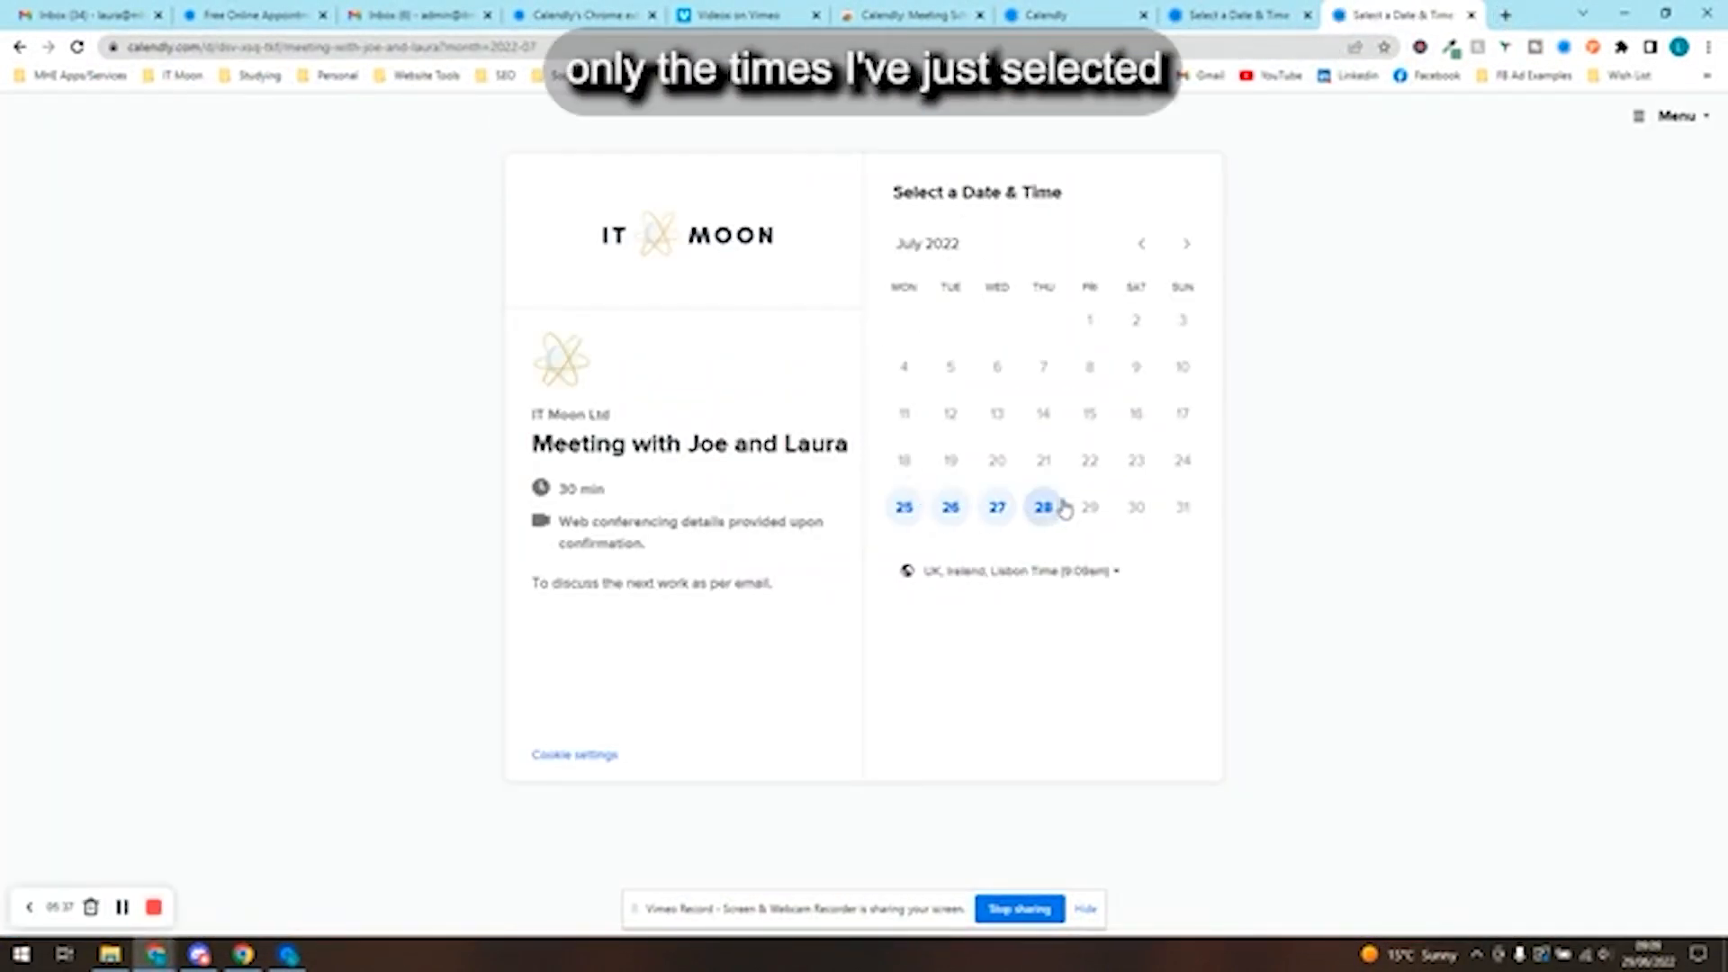
{"action": "left_click", "coordinate": [471, 9]}
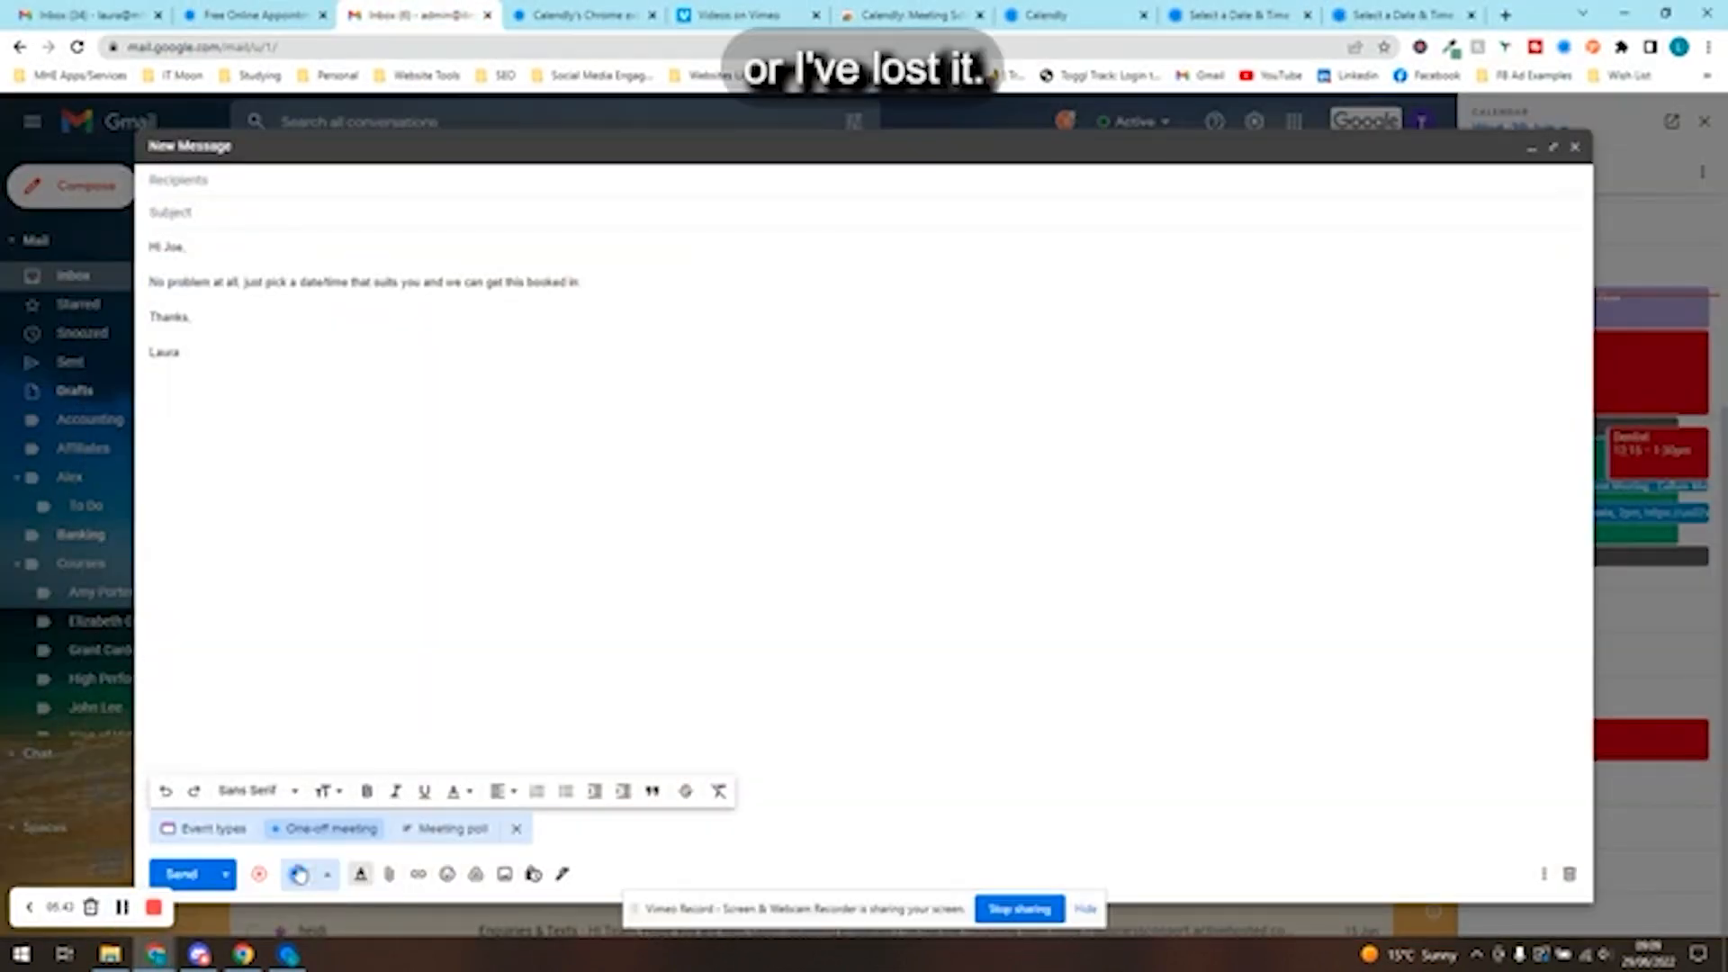
- Reopen the published one-off meeting's sharing window, copy its available times for email, and close the window
{"action": "left_click", "coordinate": [329, 828]}
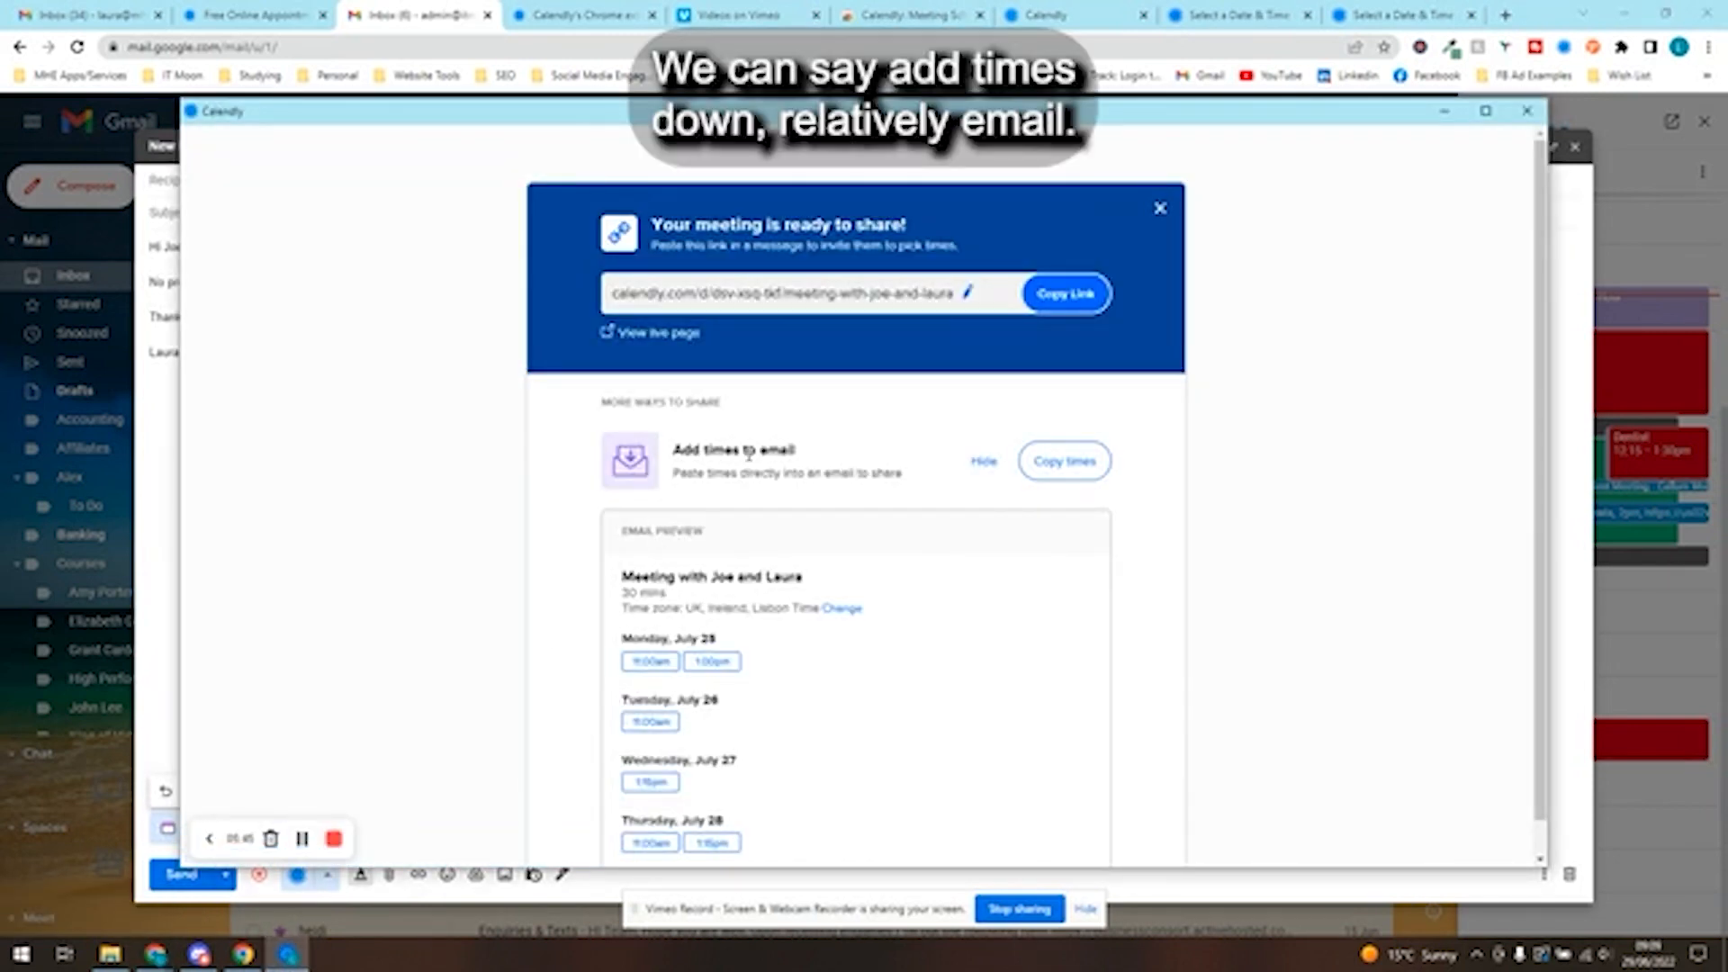
{"action": "scroll", "coordinate": [828, 465], "scroll_direction": "down", "scroll_amount": 1}
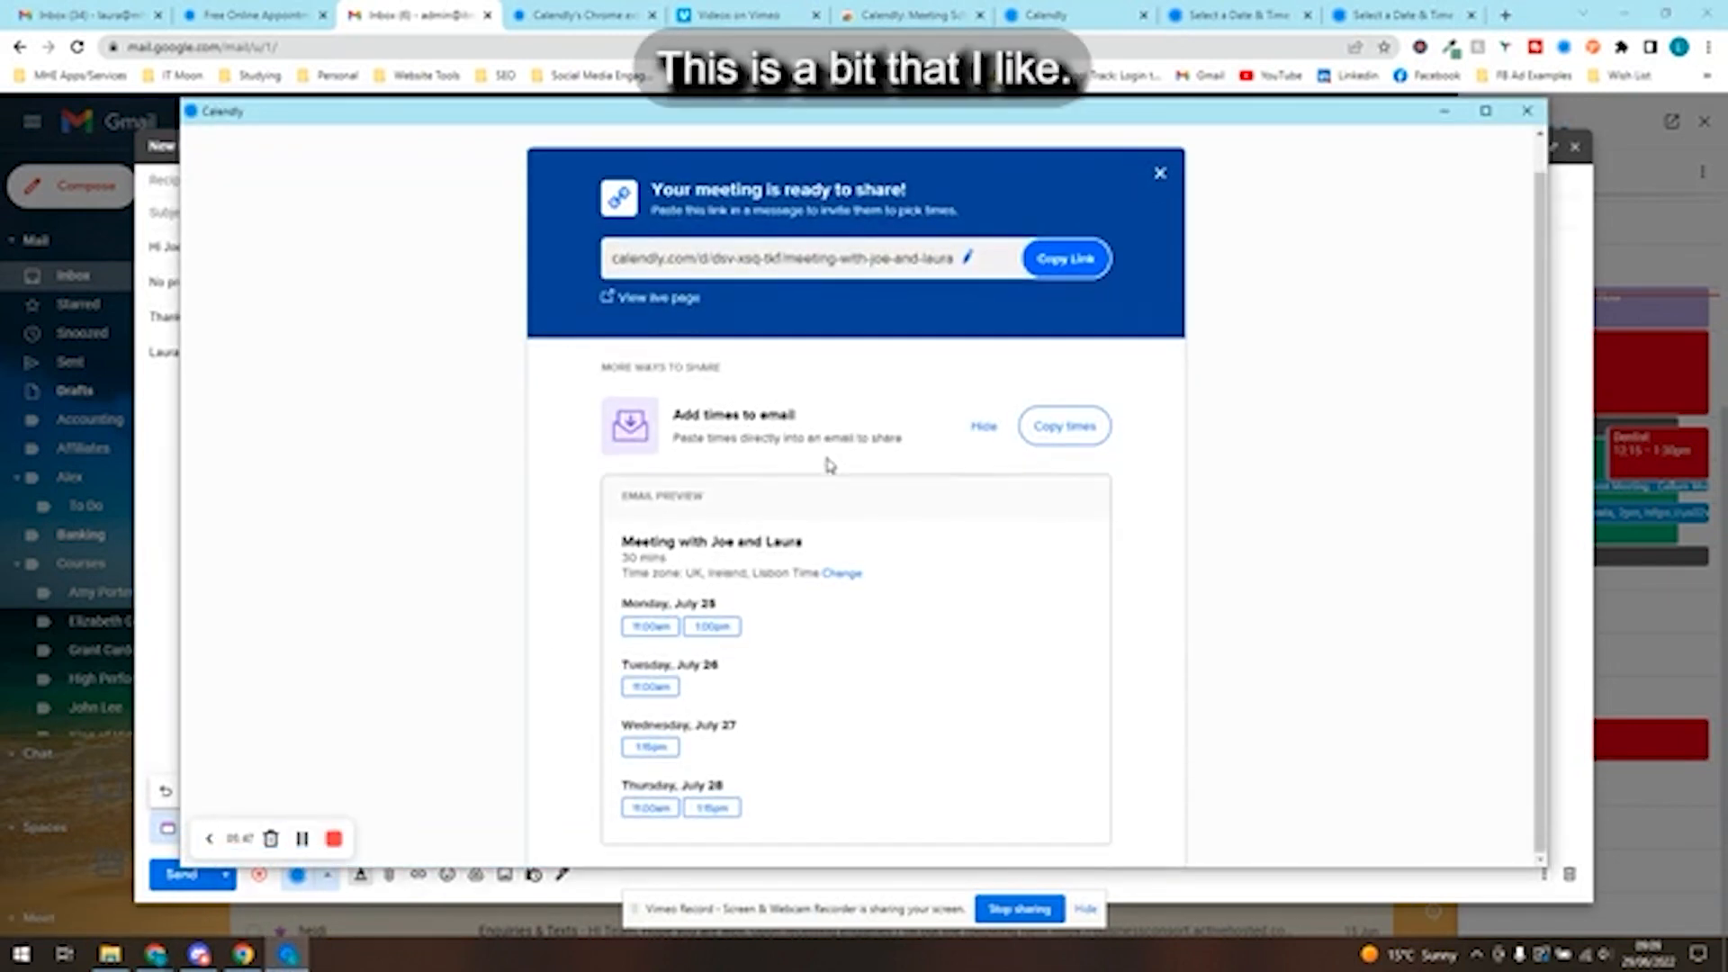
{"action": "left_click", "coordinate": [1092, 434]}
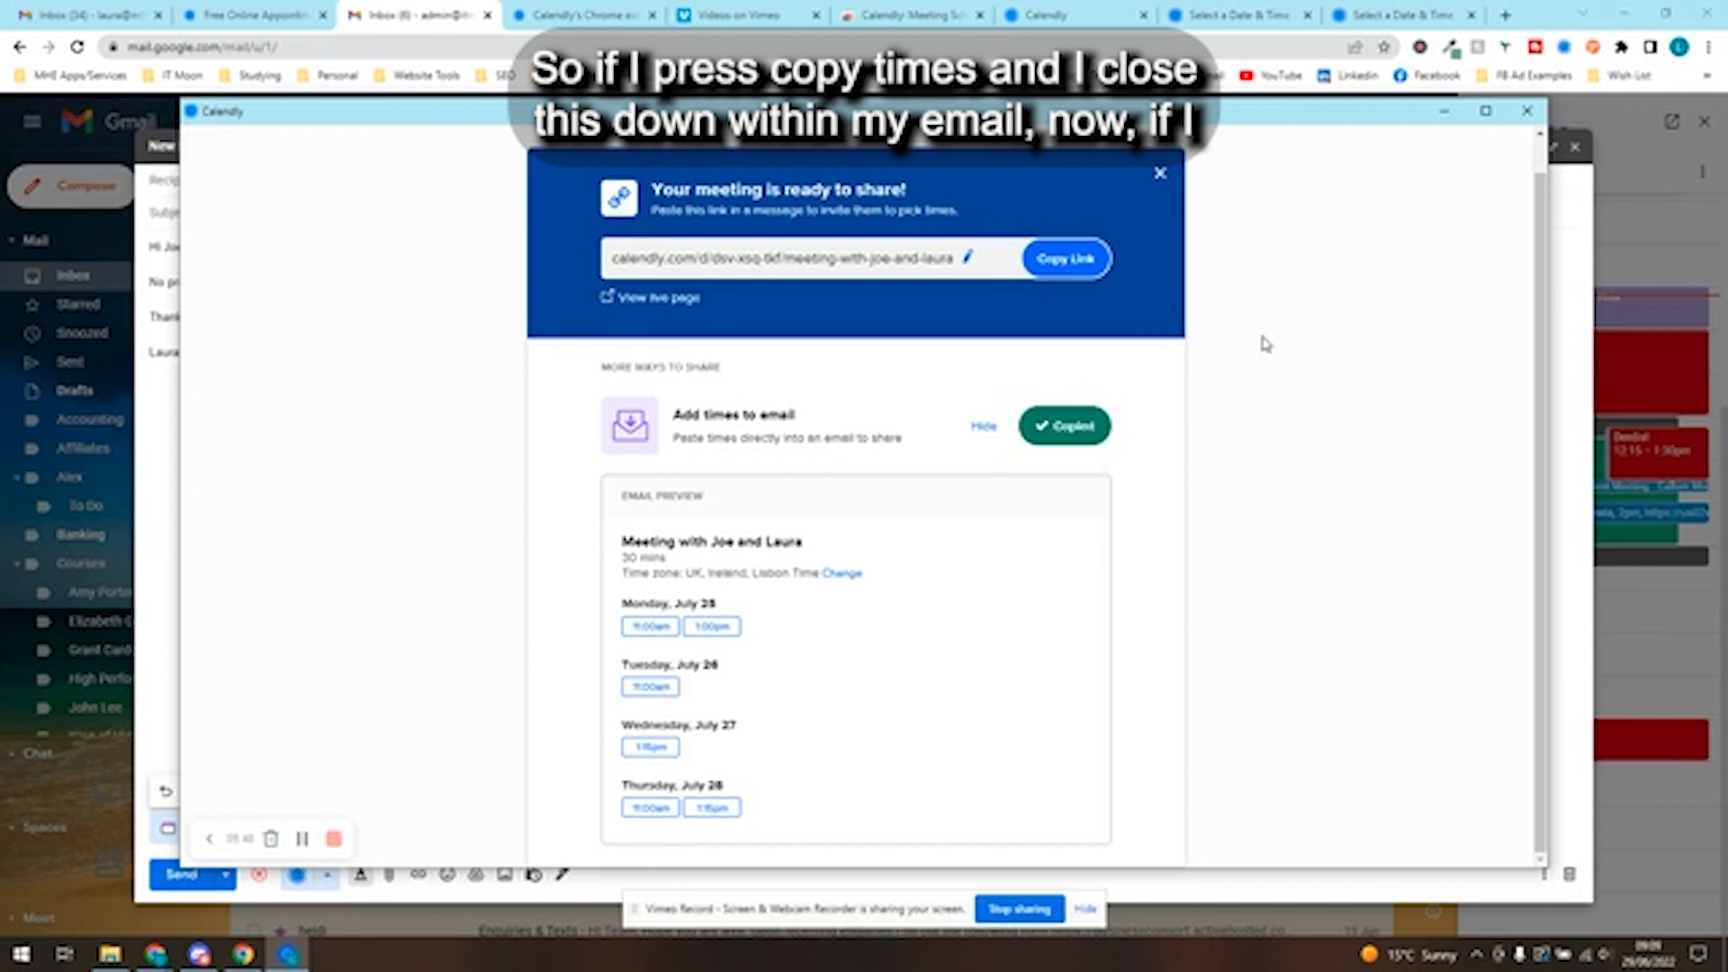
{"action": "left_click", "coordinate": [1528, 110]}
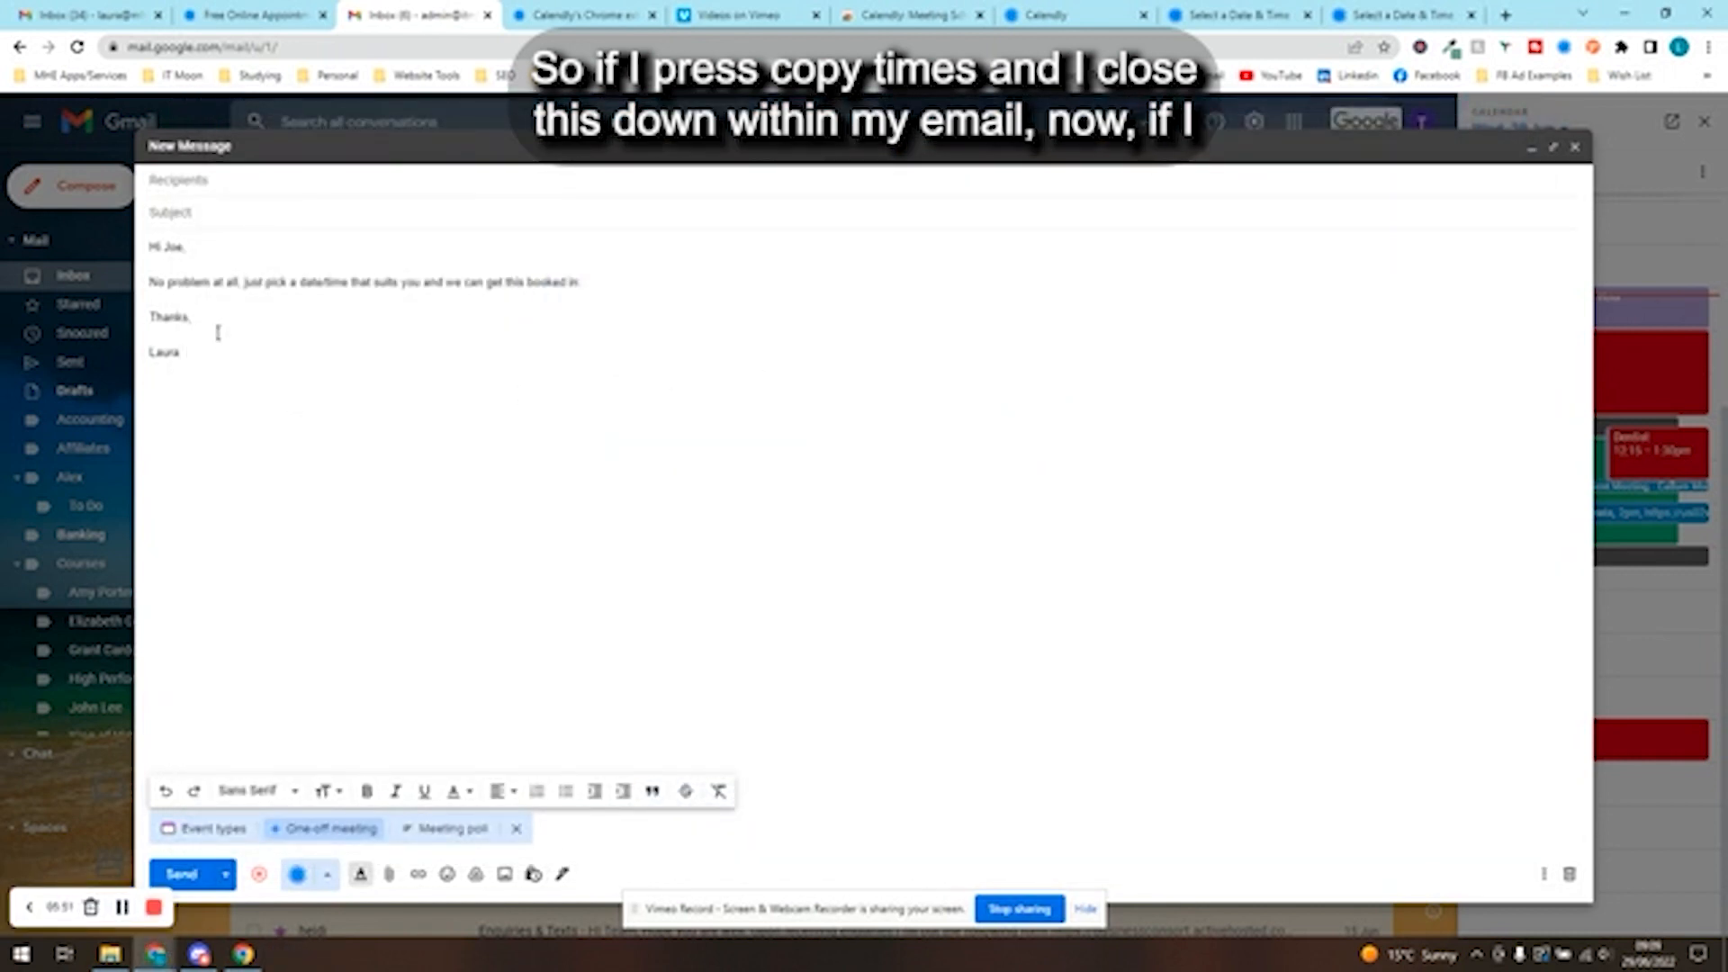
- Insert the copied meeting times into the email draft on a new line above the closing "Thanks,"
{"action": "left_click", "coordinate": [208, 305]}
{"action": "key", "text": "Return"}
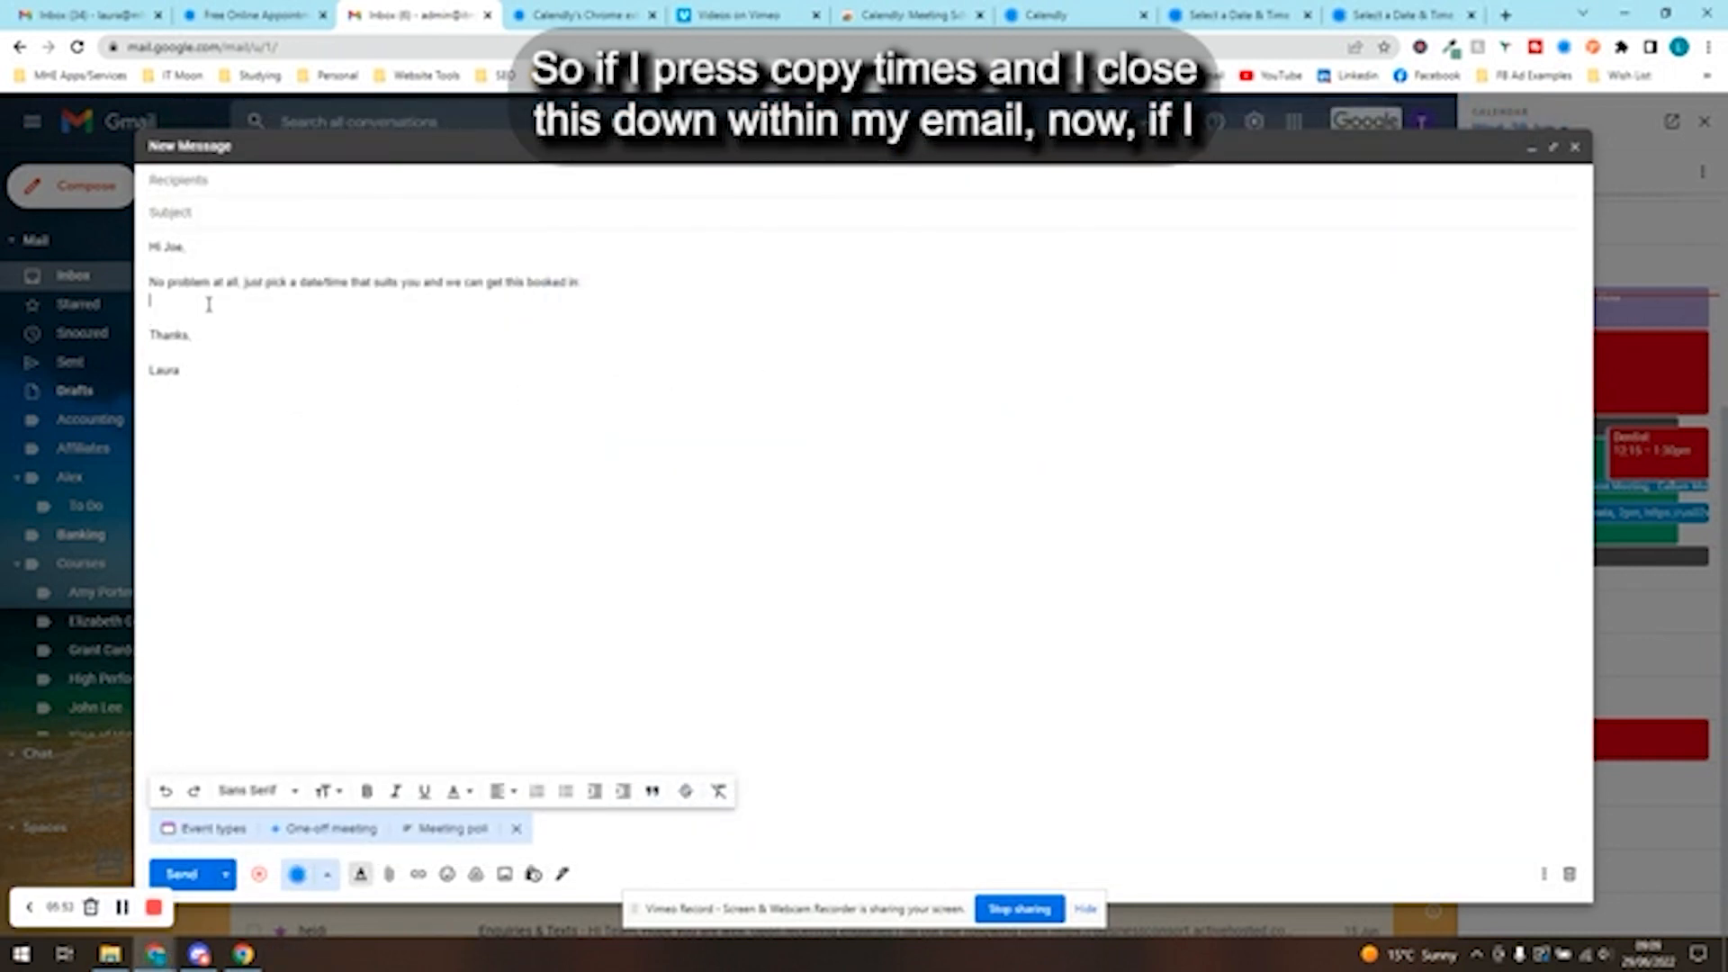
{"action": "key", "text": "Return"}
{"action": "type", "text": "Meeting with Joe and Laura 30 mins Time zone: UK, Ireland, Lisbon Time Change Monday, July 25 11:00am 1:00pm Tuesday, July 26 11:00am Wednesday, July 27 1:15pm Thursday, July 28 11:00am 1:15pm"}
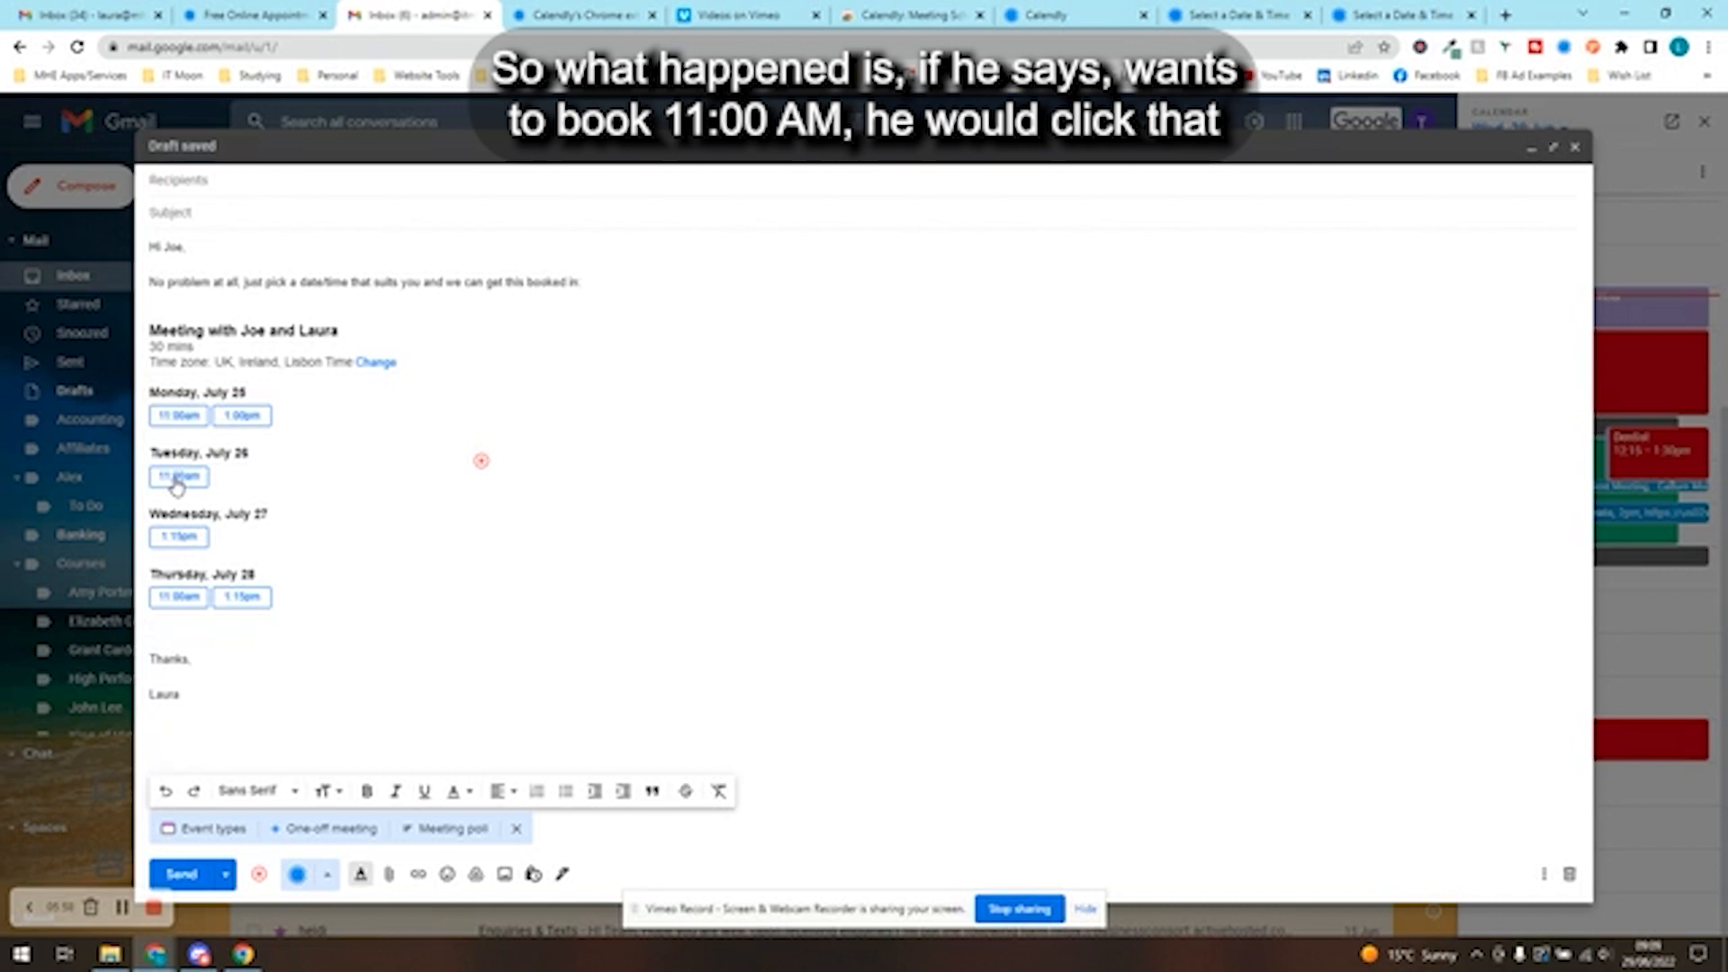
- Follow the Tuesday, July 26 11:00am slot link in the draft and examine its booking details page
{"action": "left_click", "coordinate": [177, 484]}
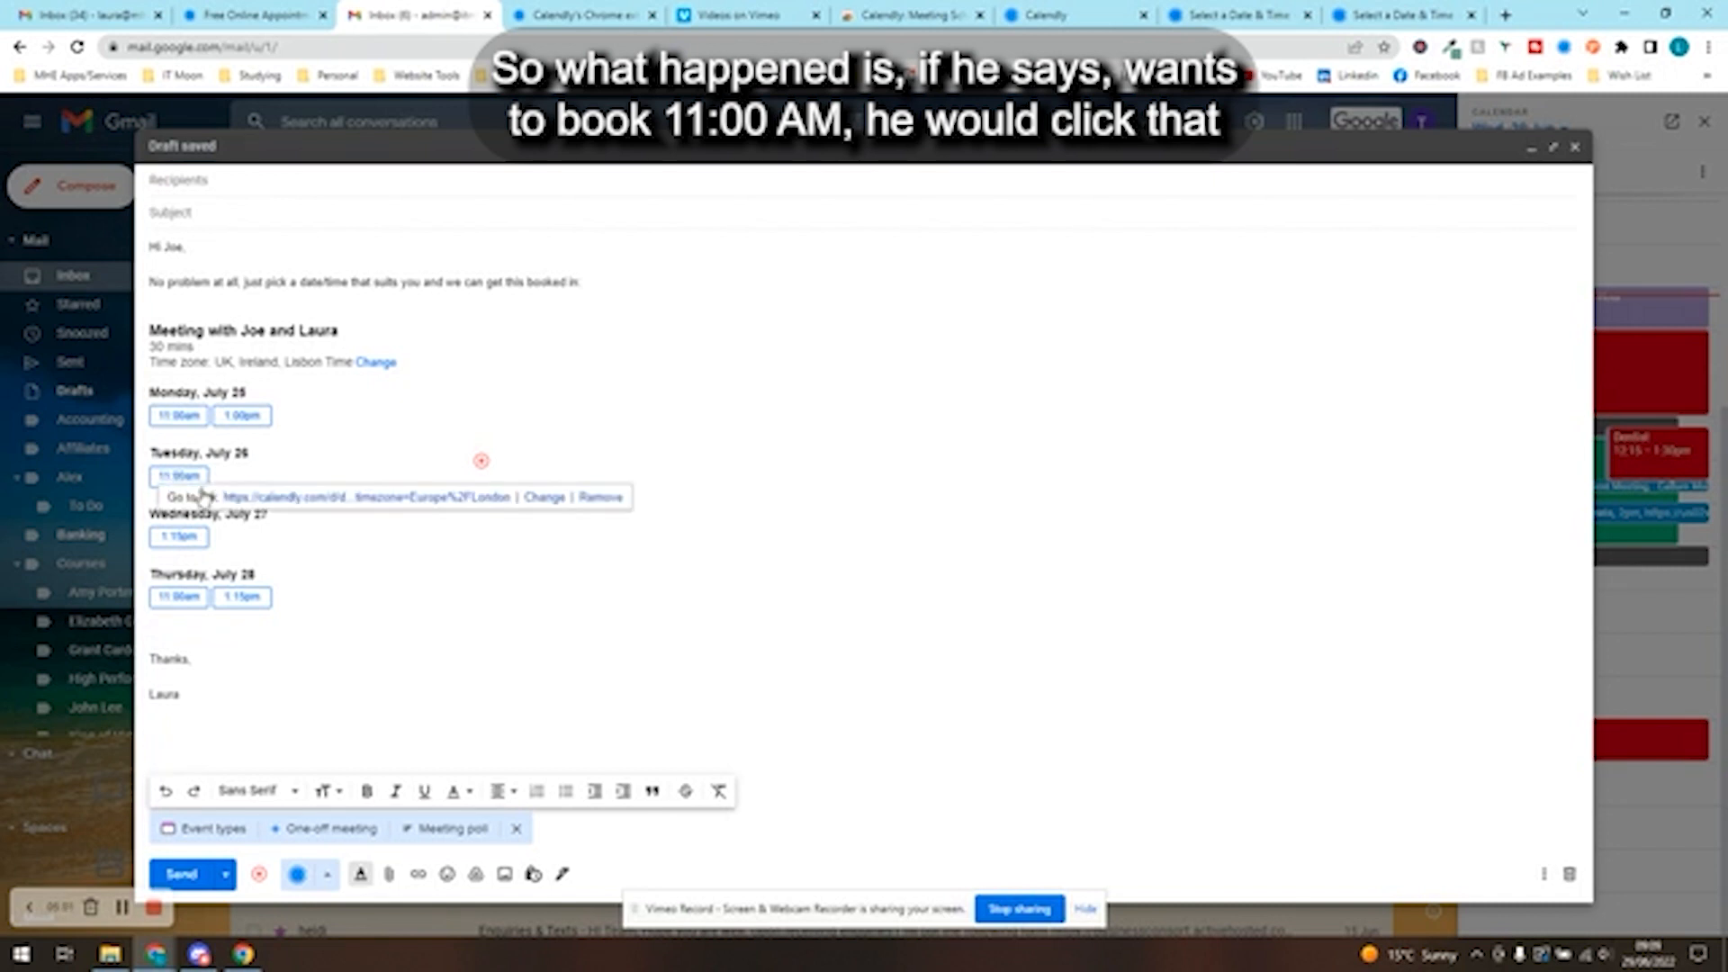
{"action": "left_click", "coordinate": [266, 502]}
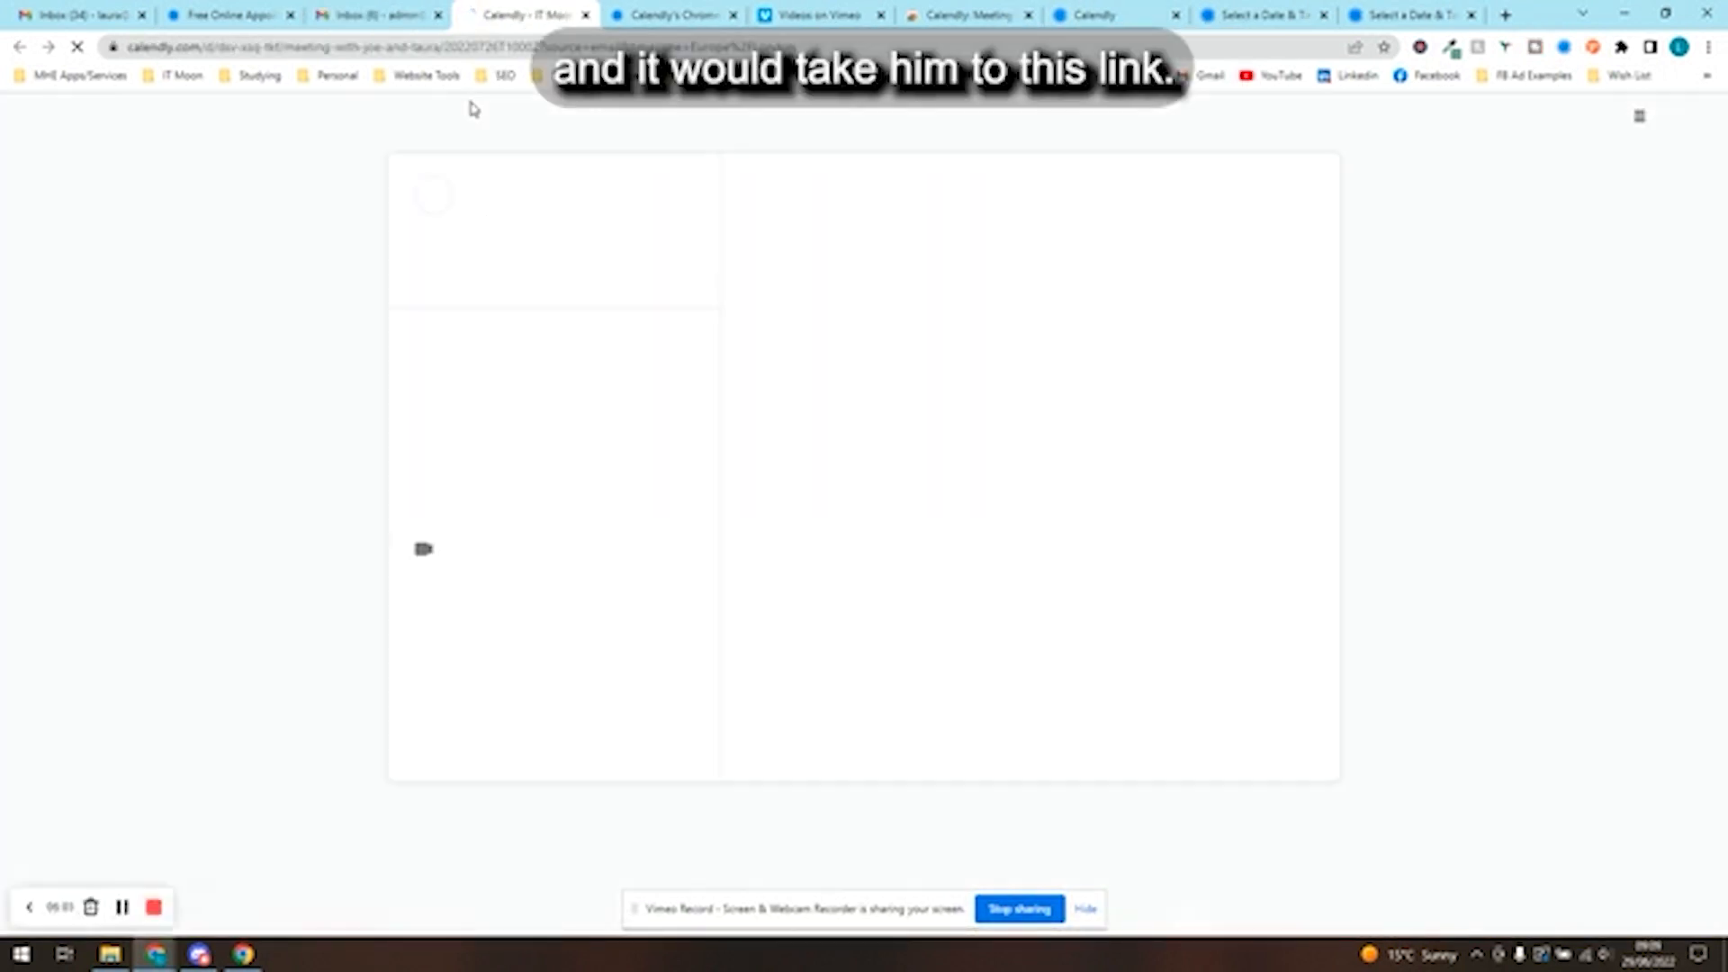
{"action": "triple_click", "coordinate": [468, 603]}
{"action": "triple_click", "coordinate": [484, 565]}
{"action": "left_click", "coordinate": [738, 489]}
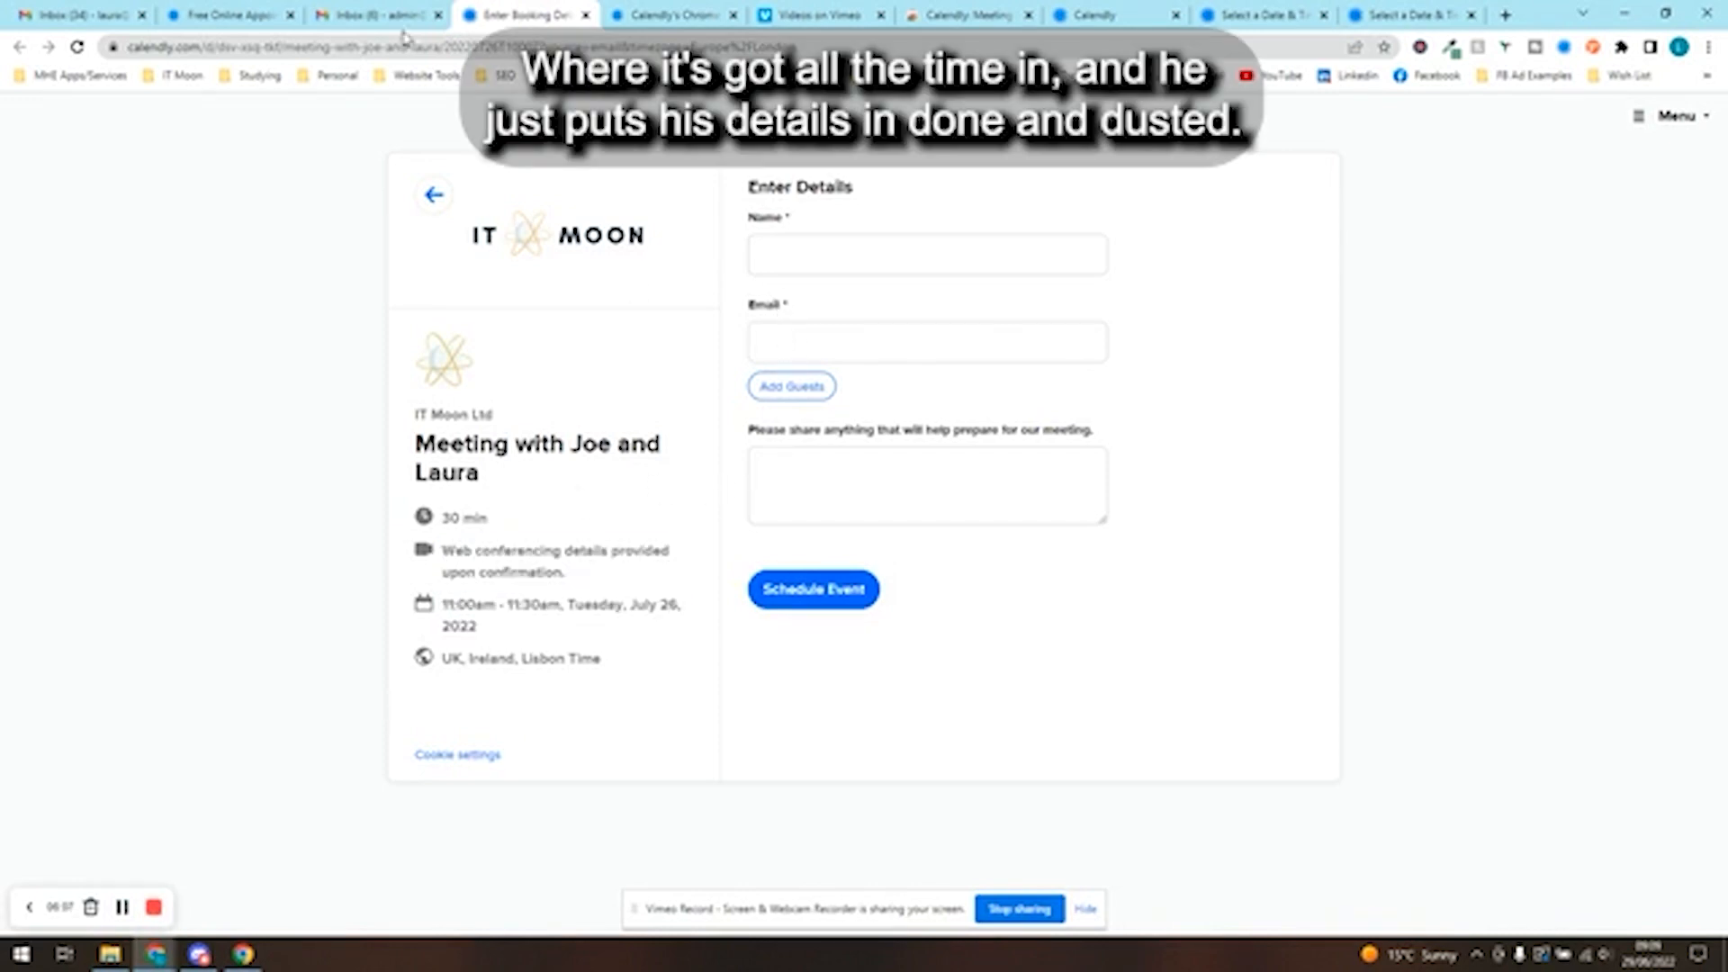
- Return to the Gmail draft containing the meeting times and discard it
{"action": "left_click", "coordinate": [342, 11]}
{"action": "left_click", "coordinate": [470, 552]}
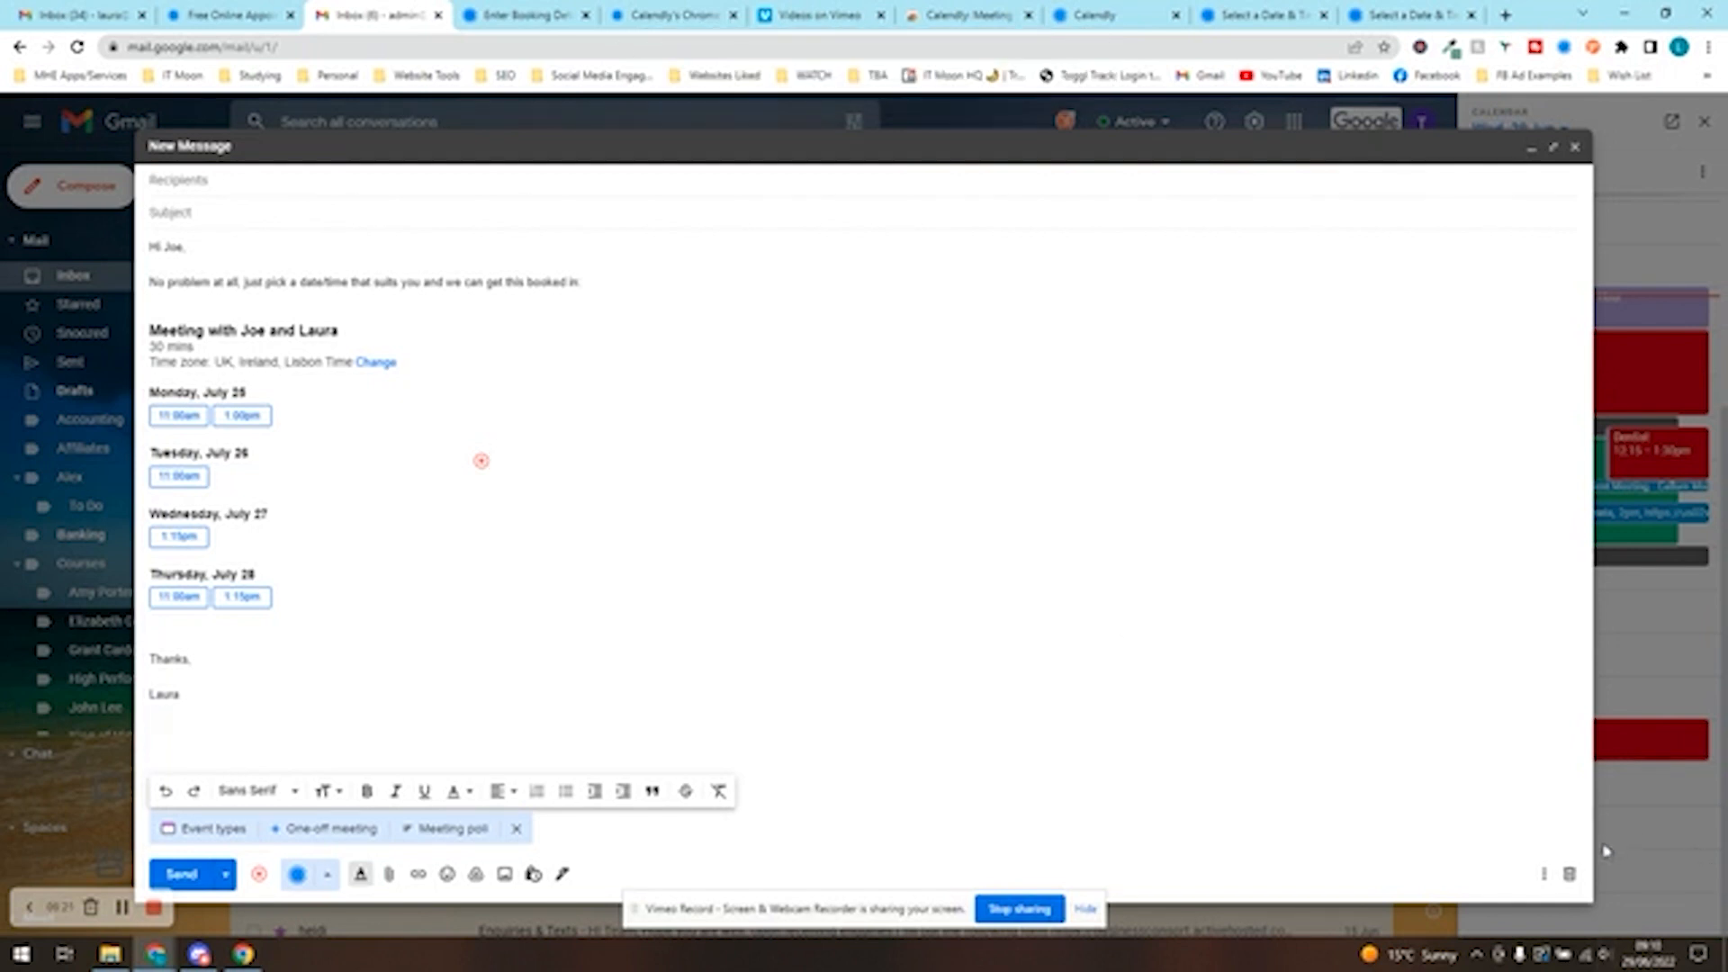
{"action": "left_click", "coordinate": [1570, 874]}
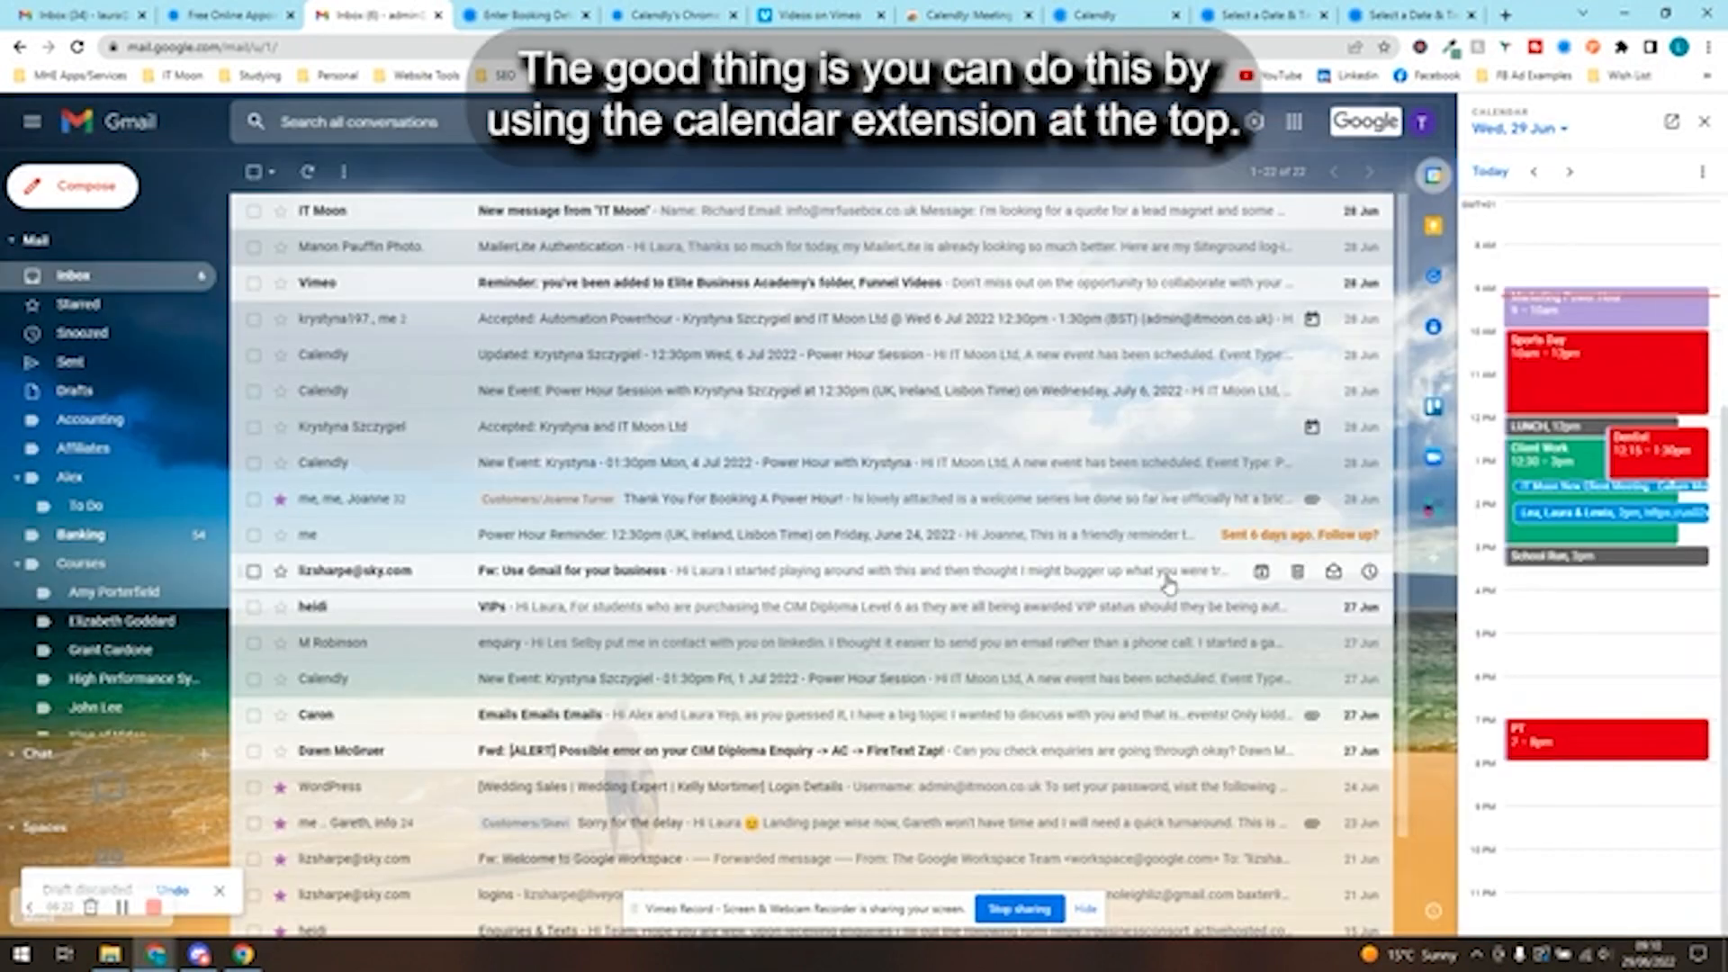
- Switch to the one-off meeting's booking page, view the Calendly extension's event types there, and close the extension
{"action": "left_click", "coordinate": [1401, 9]}
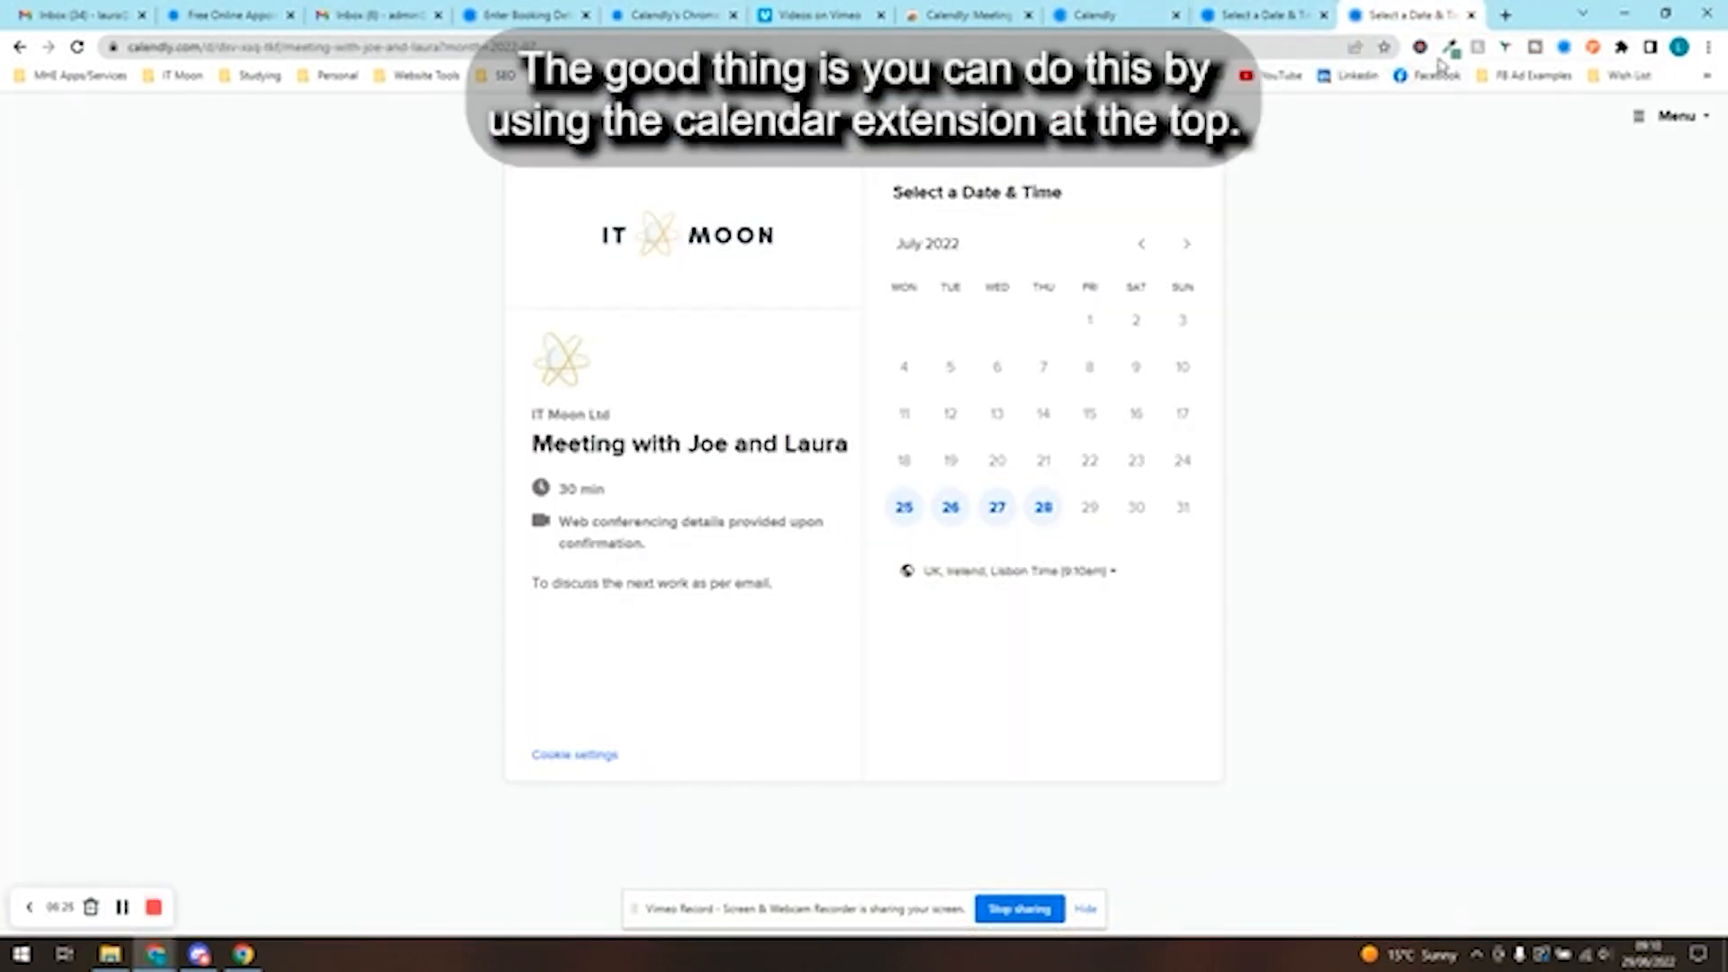
{"action": "left_click", "coordinate": [1565, 48]}
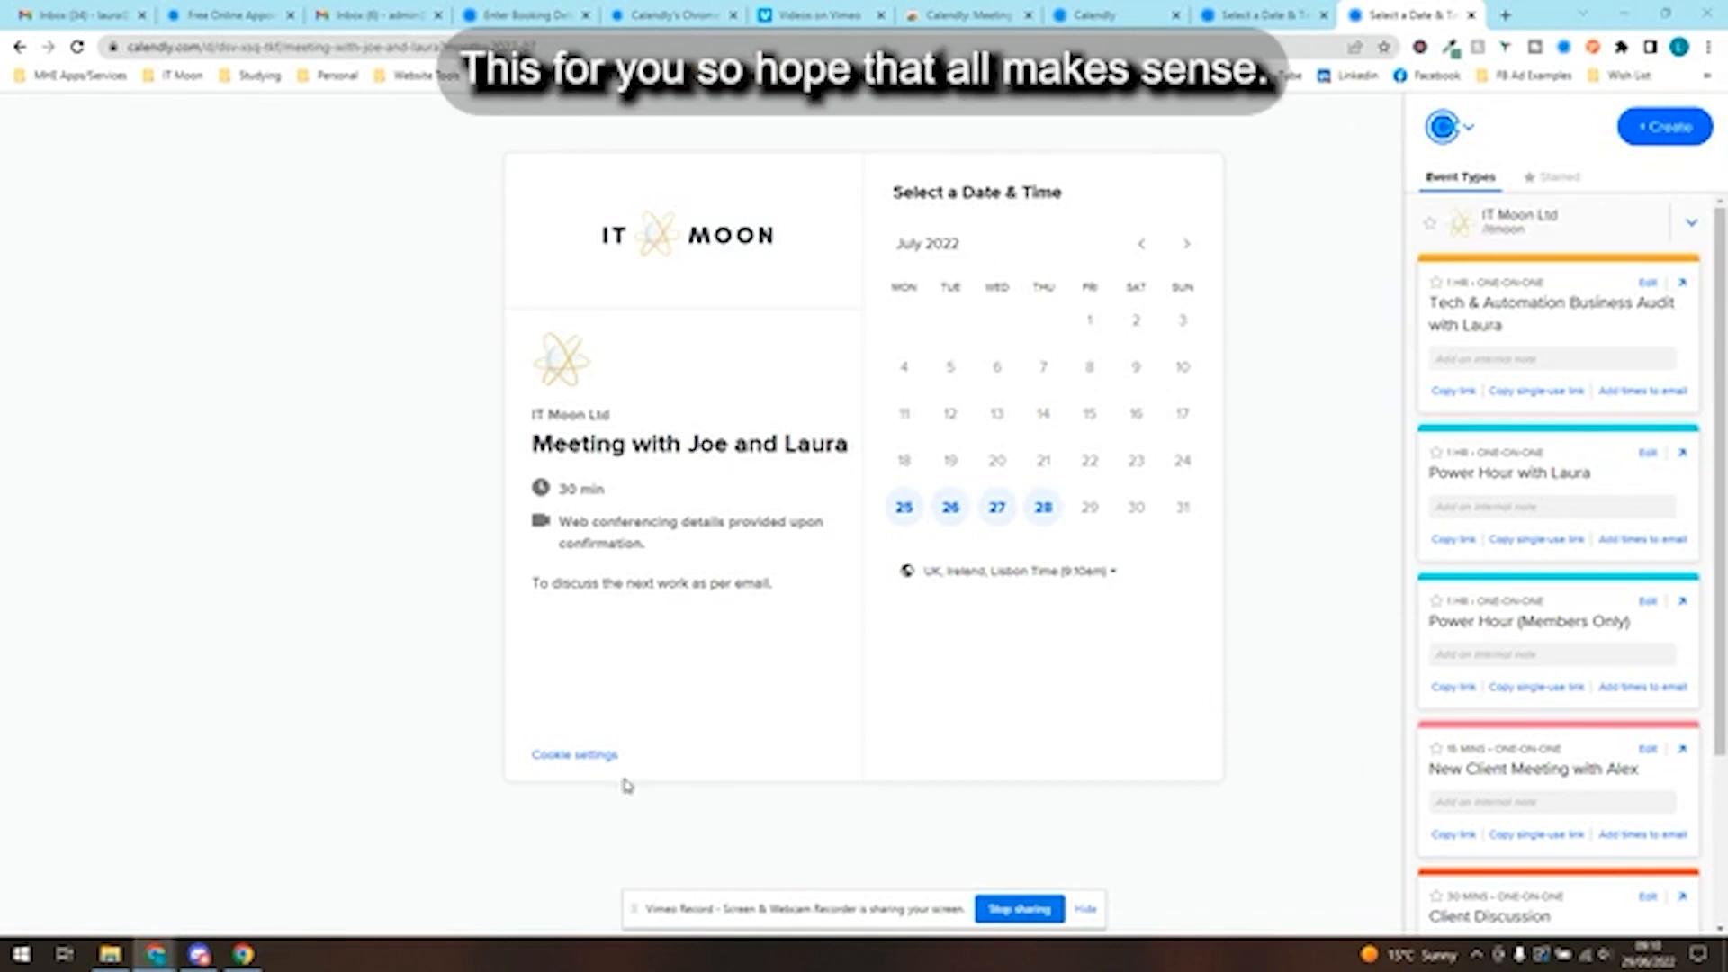
{"action": "left_click", "coordinate": [610, 802]}
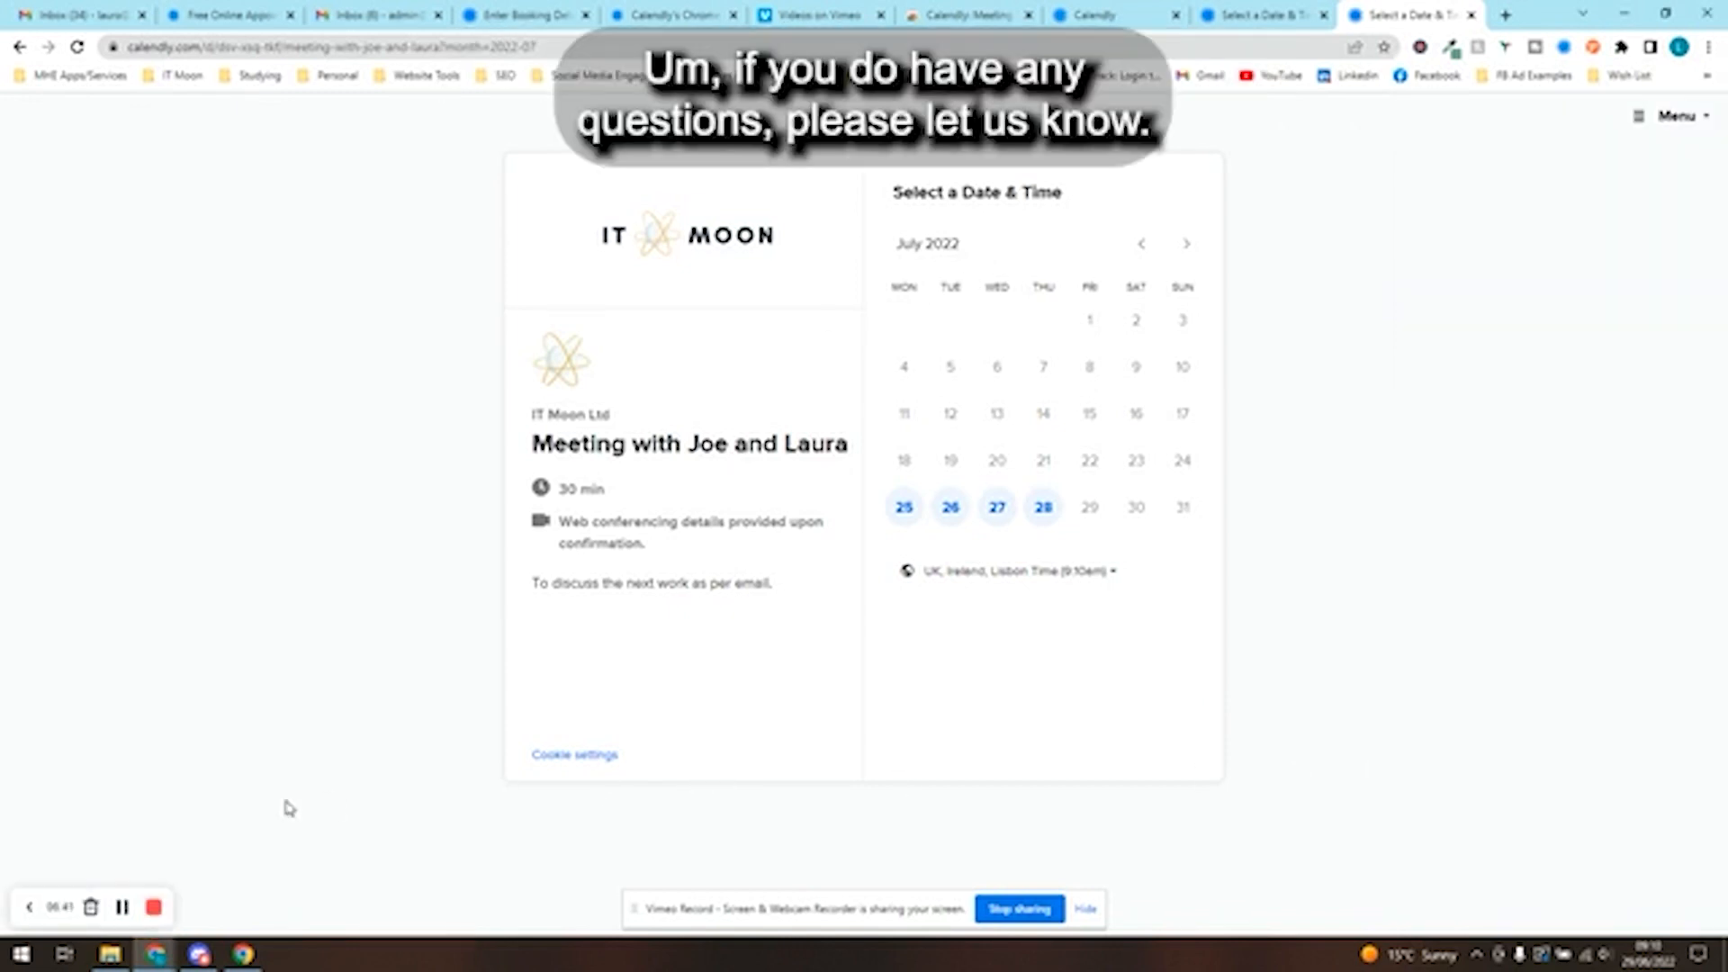